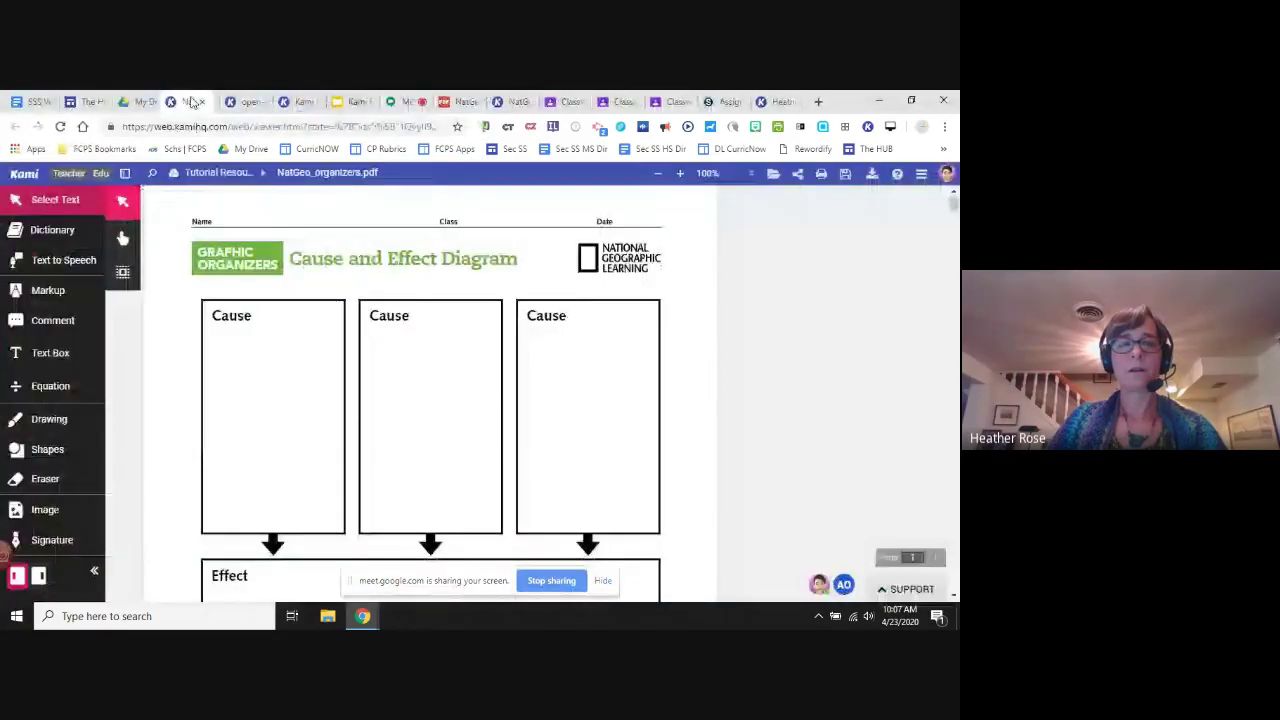
- Minimize the small Kami window so the Meet participant grid fills the browser
left_click(137, 101)
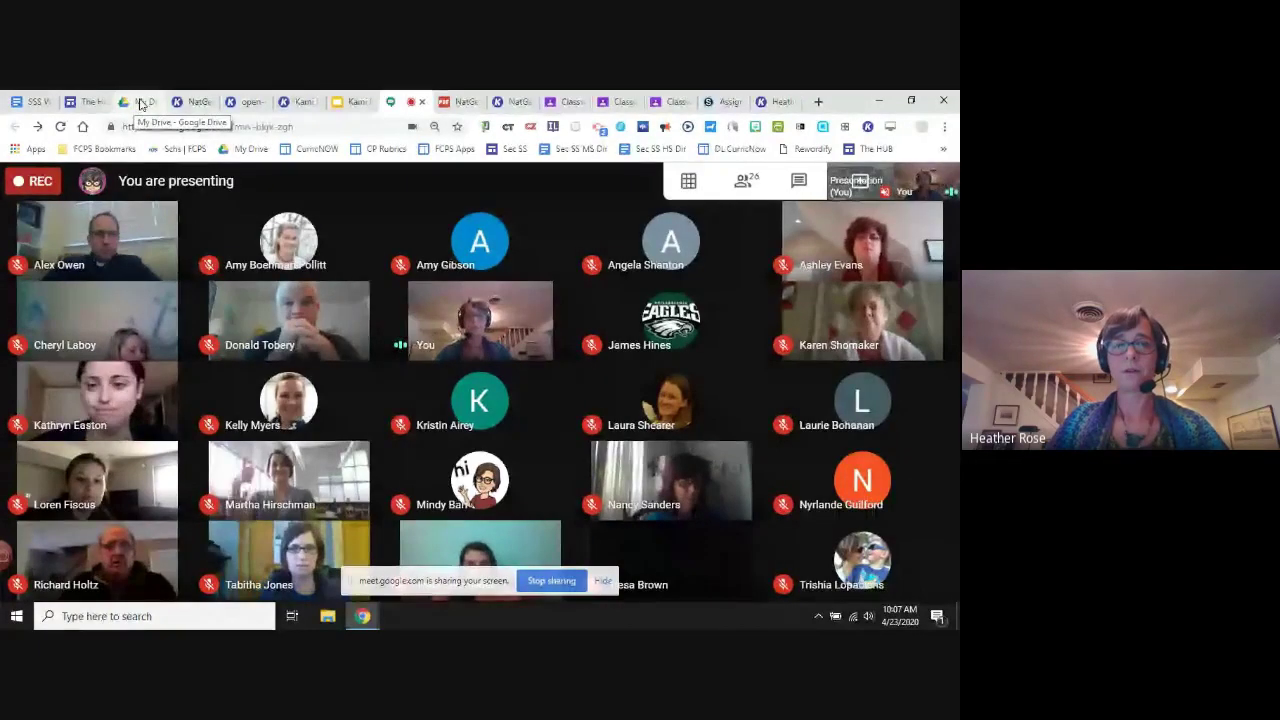
- Browse My Drive through !SocStudiesSec for CJH, Administrivia, Emergency shutdown, Teacher Access, Tutorial Resources into Kami
left_click(140, 102)
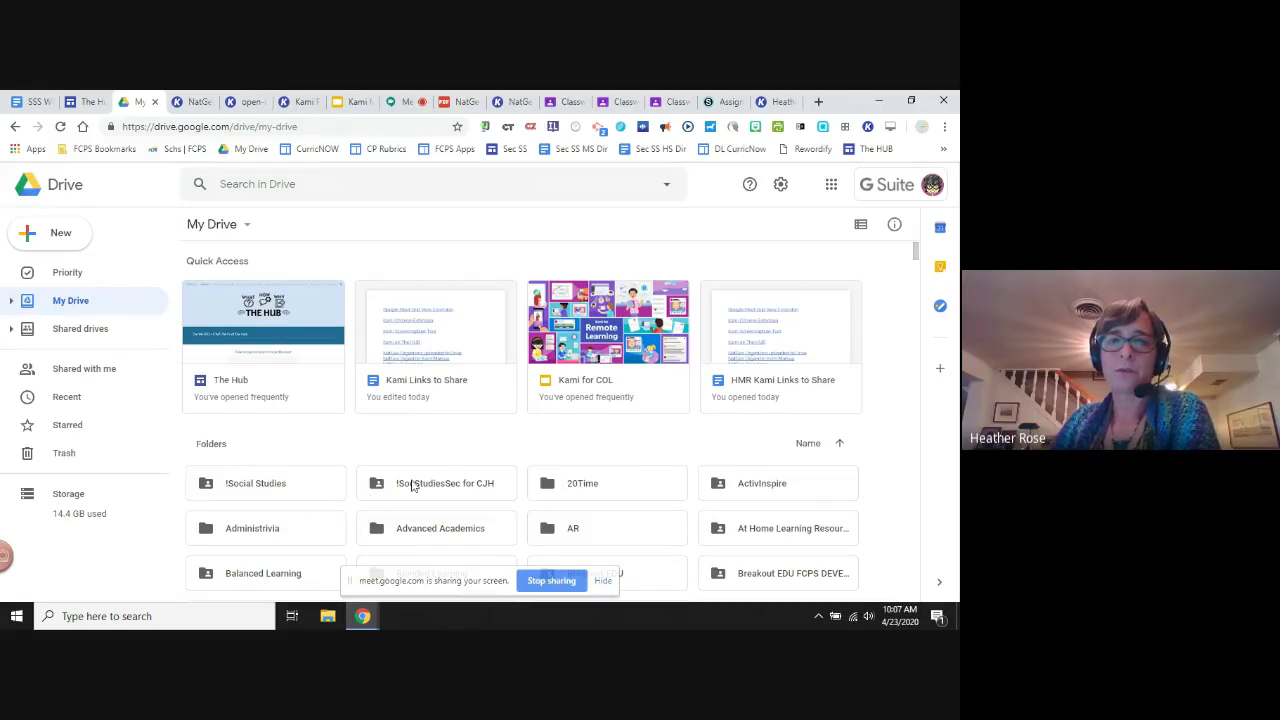
double_click(413, 485)
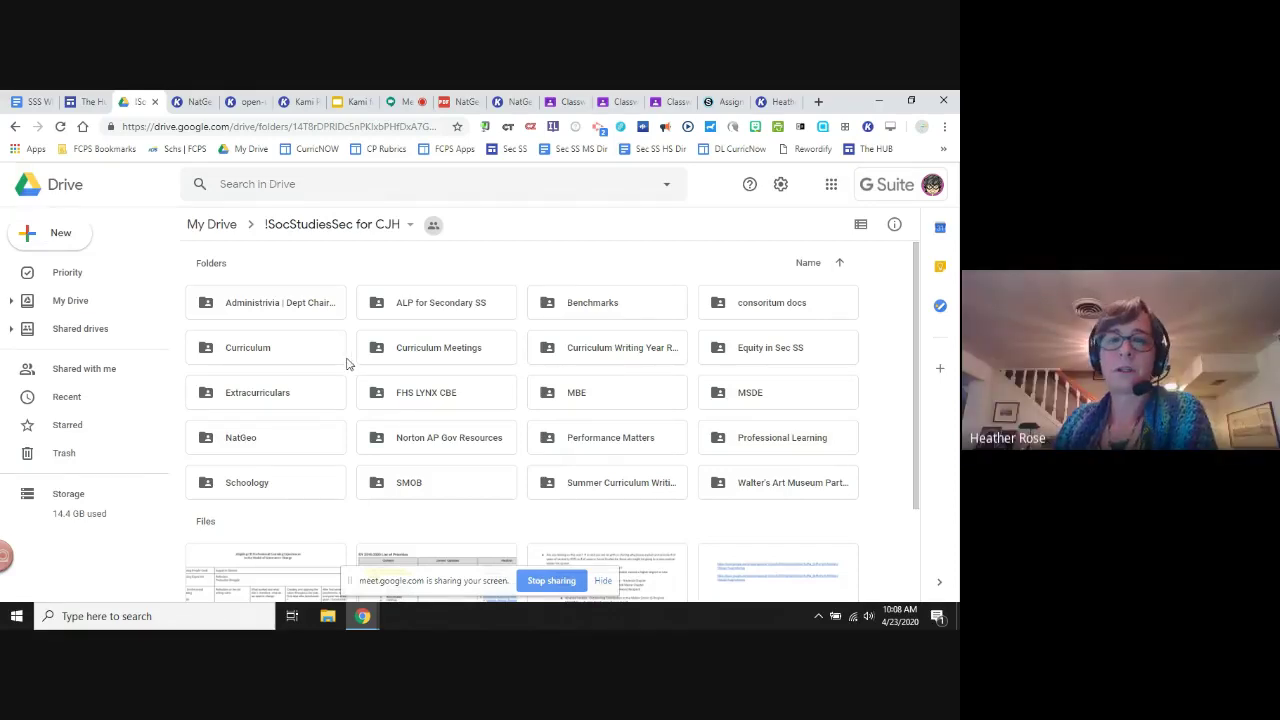
double_click(295, 311)
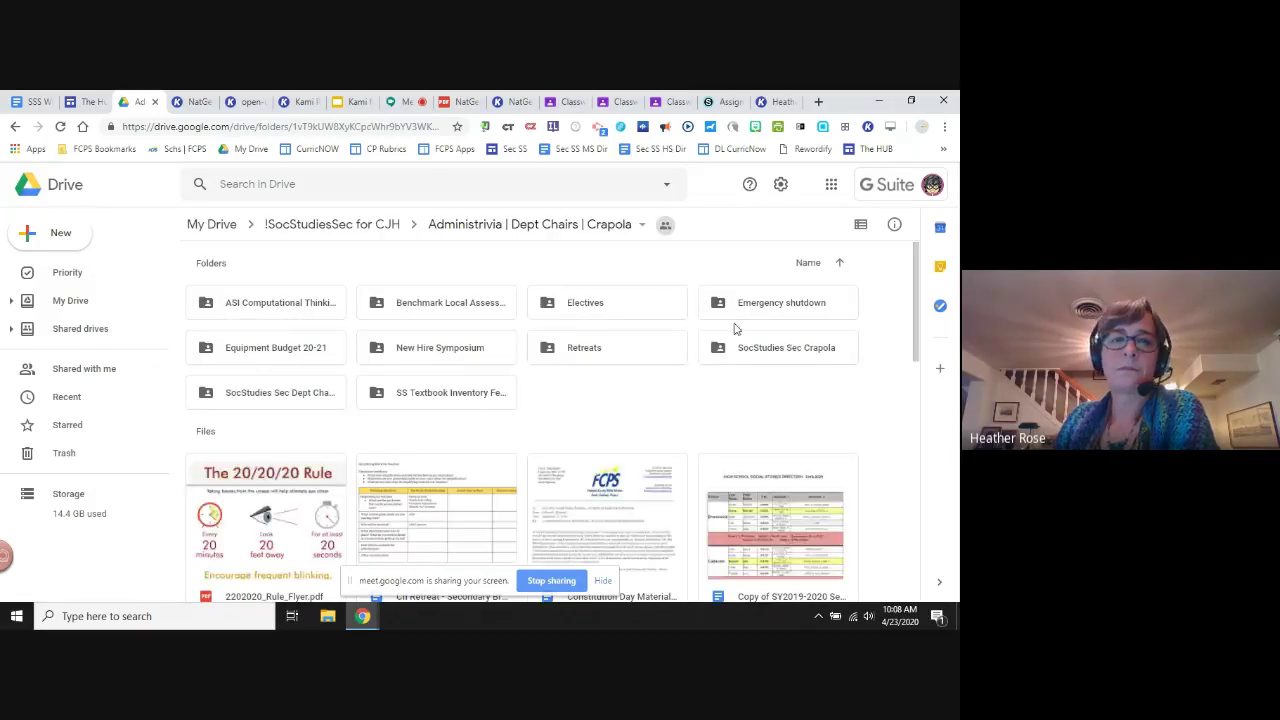
double_click(740, 302)
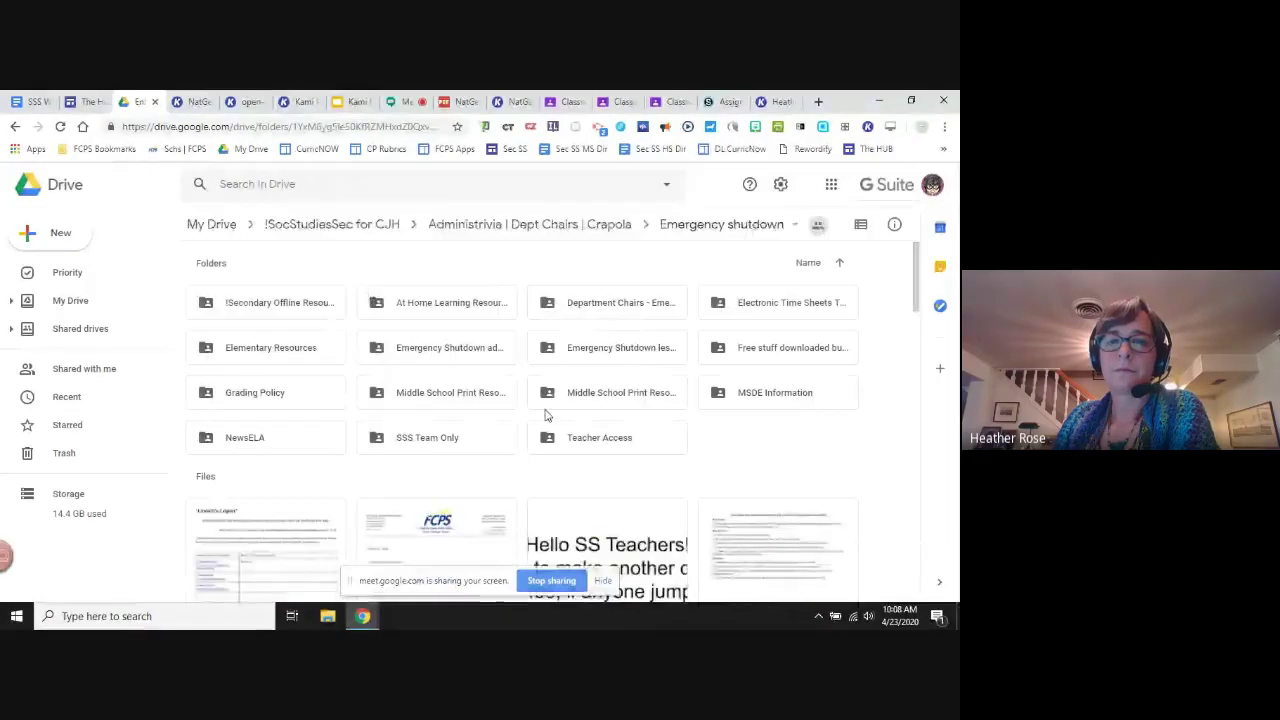
double_click(589, 437)
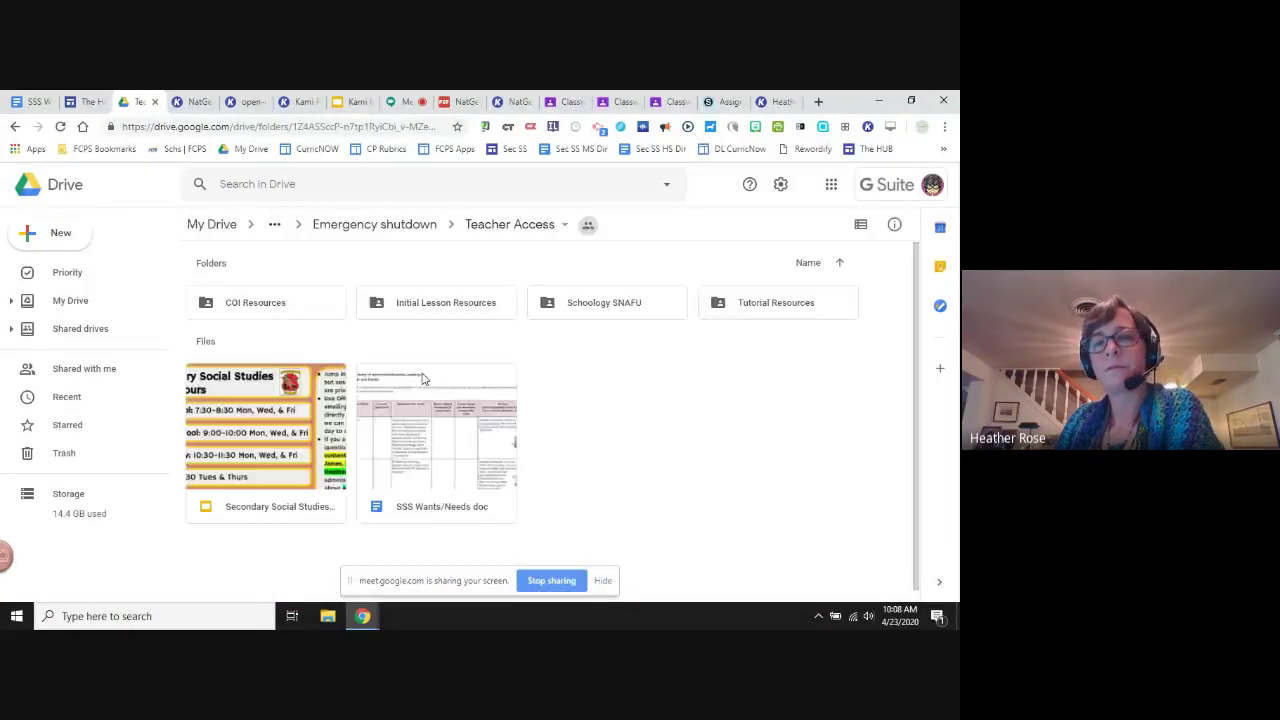
double_click(760, 302)
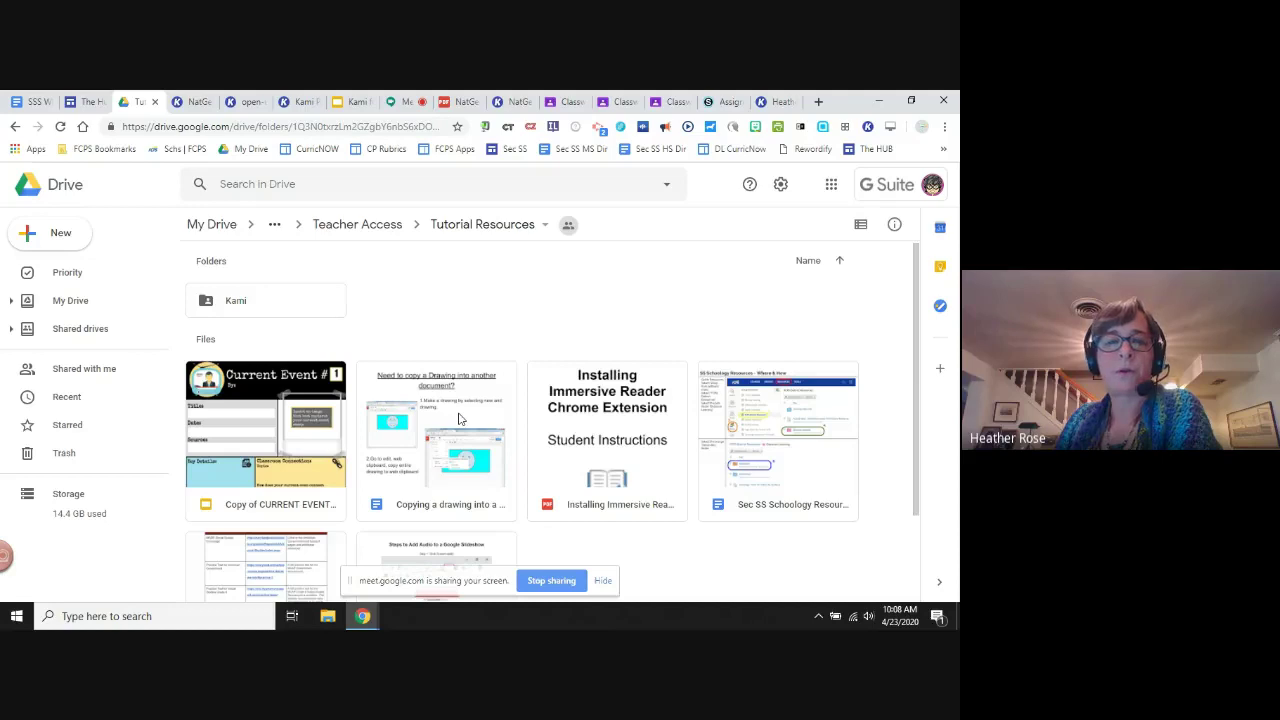
scroll(459, 418, "down", 3)
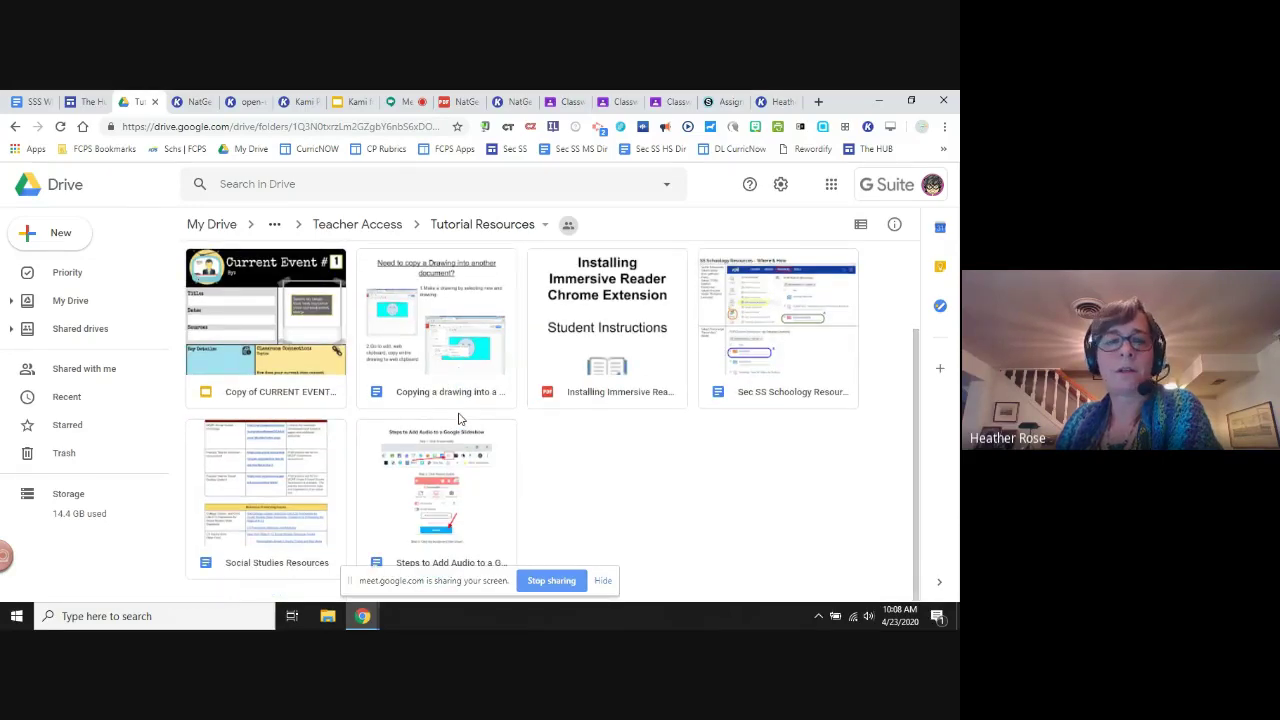
scroll(459, 418, "up", 3)
double_click(271, 297)
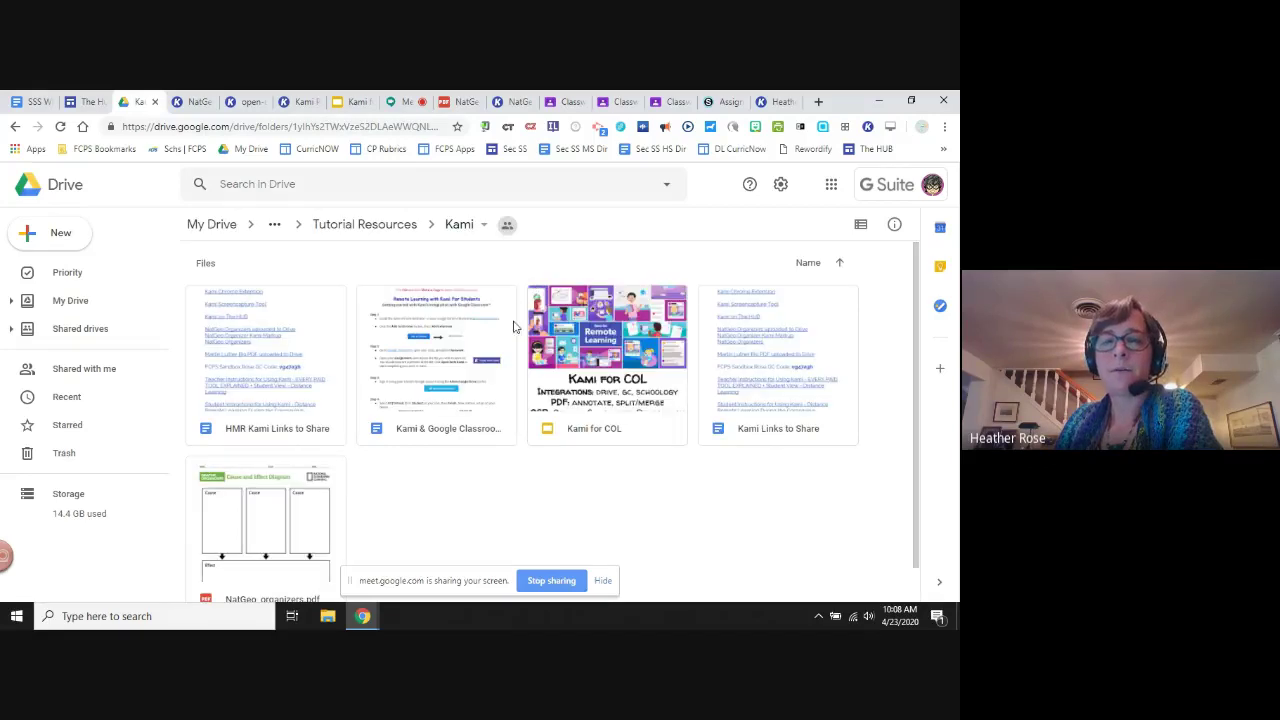
scroll(617, 365, "down", 1)
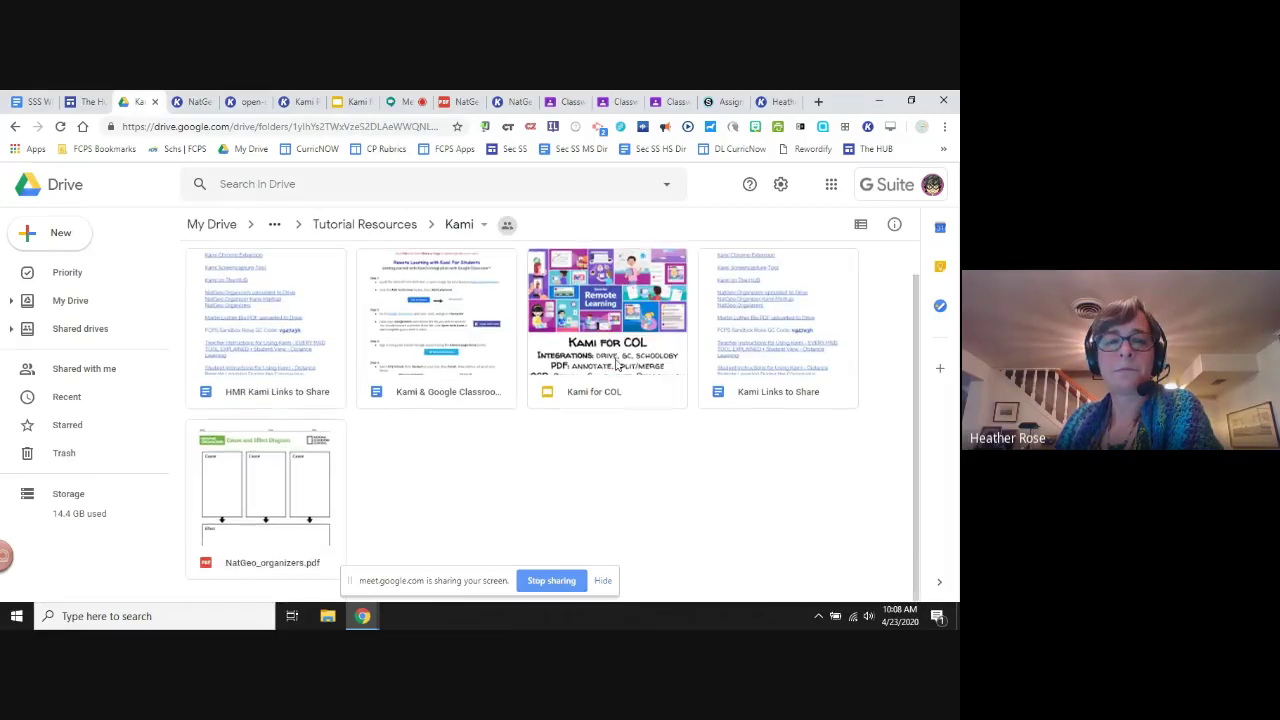
- Preview NatGeo_organizers.pdf and open it with Annotate with Kami
double_click(291, 485)
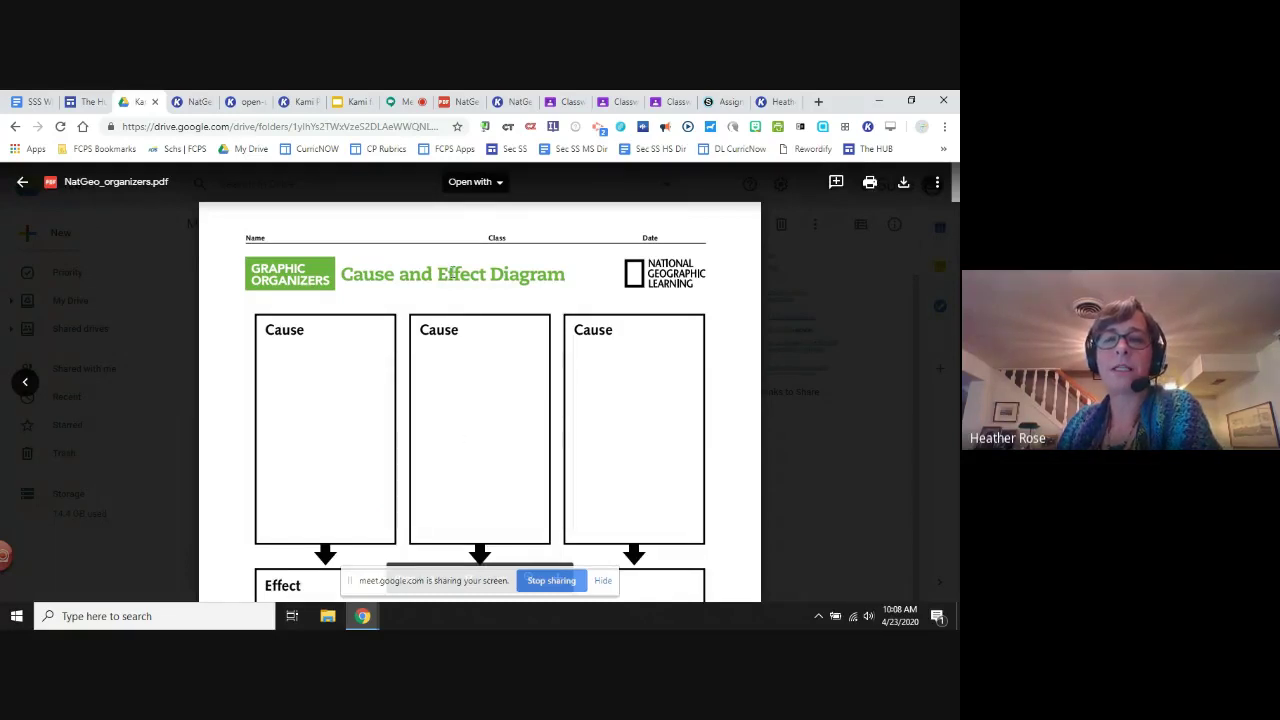
left_click(499, 184)
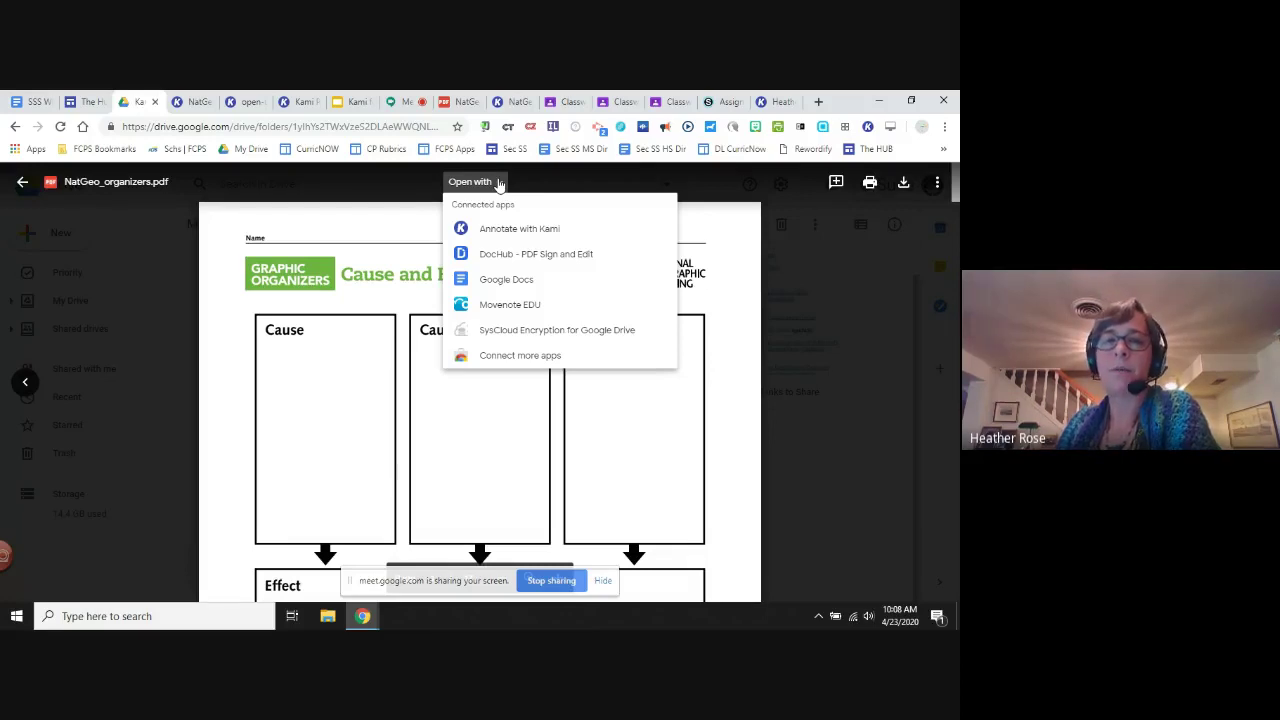
left_click(499, 231)
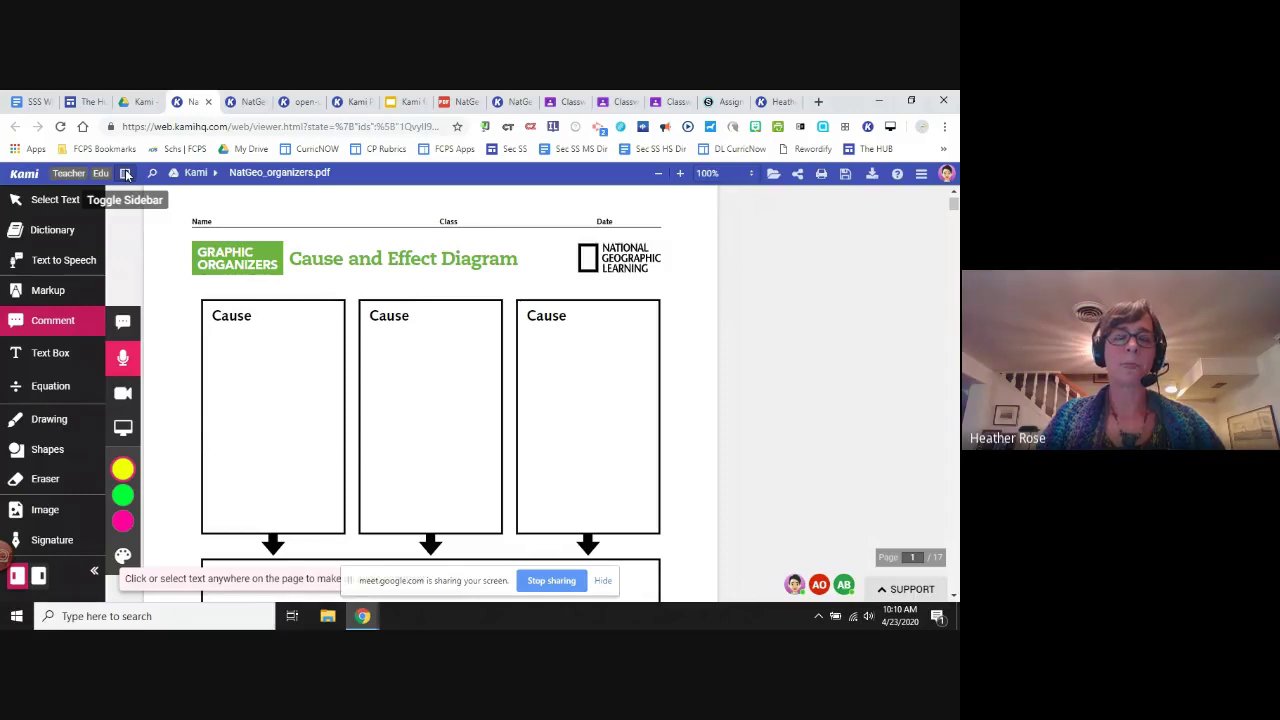
left_click(126, 175)
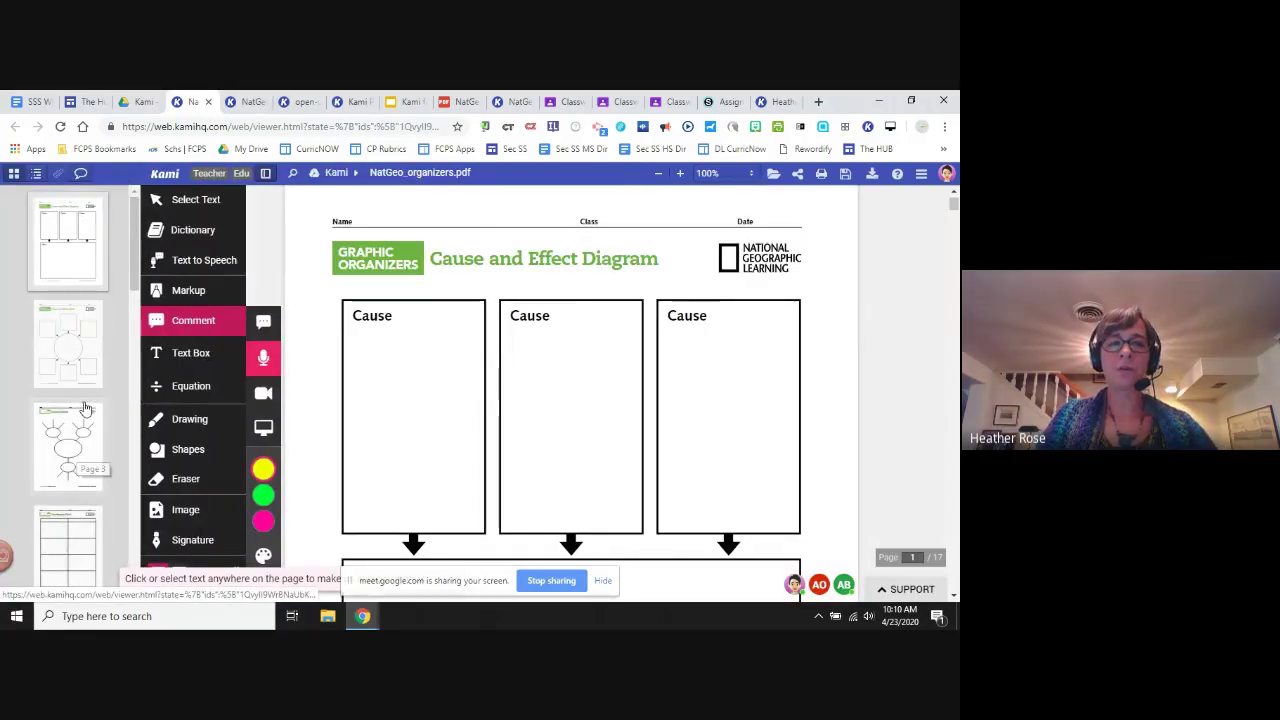
scroll(85, 407, "down", 1)
scroll(85, 407, "down", 3)
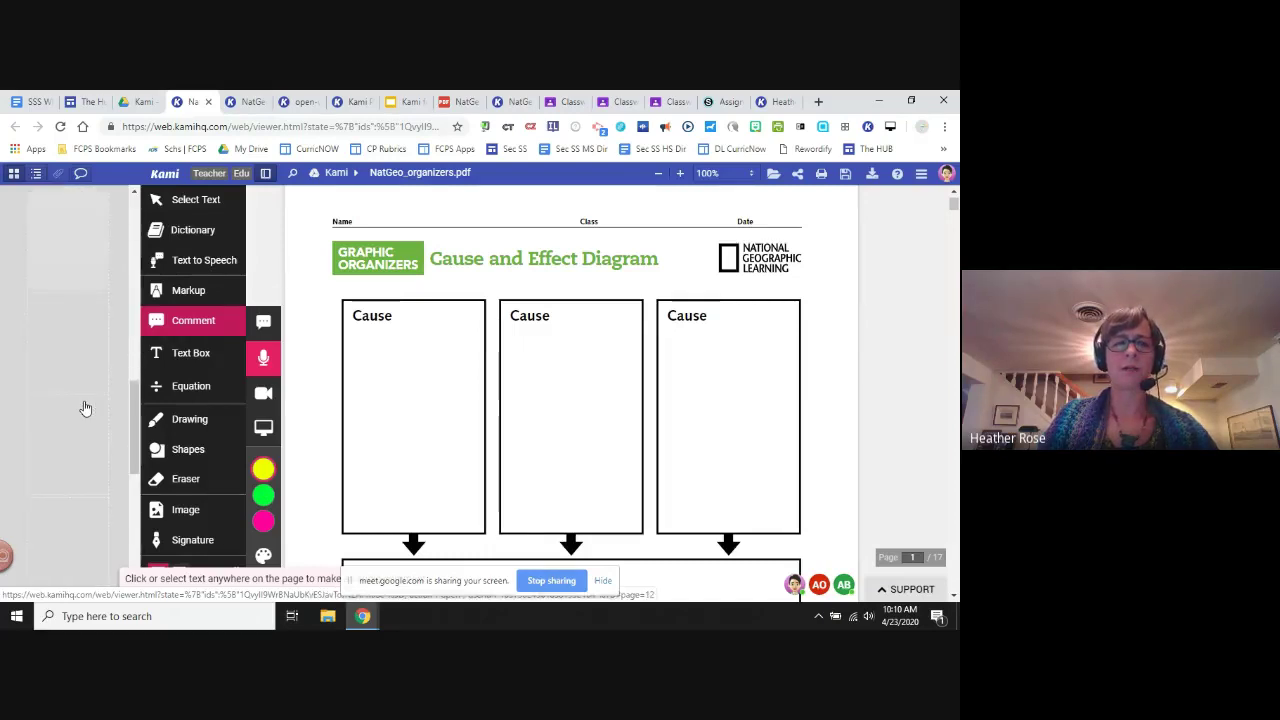
scroll(85, 407, "up", 5)
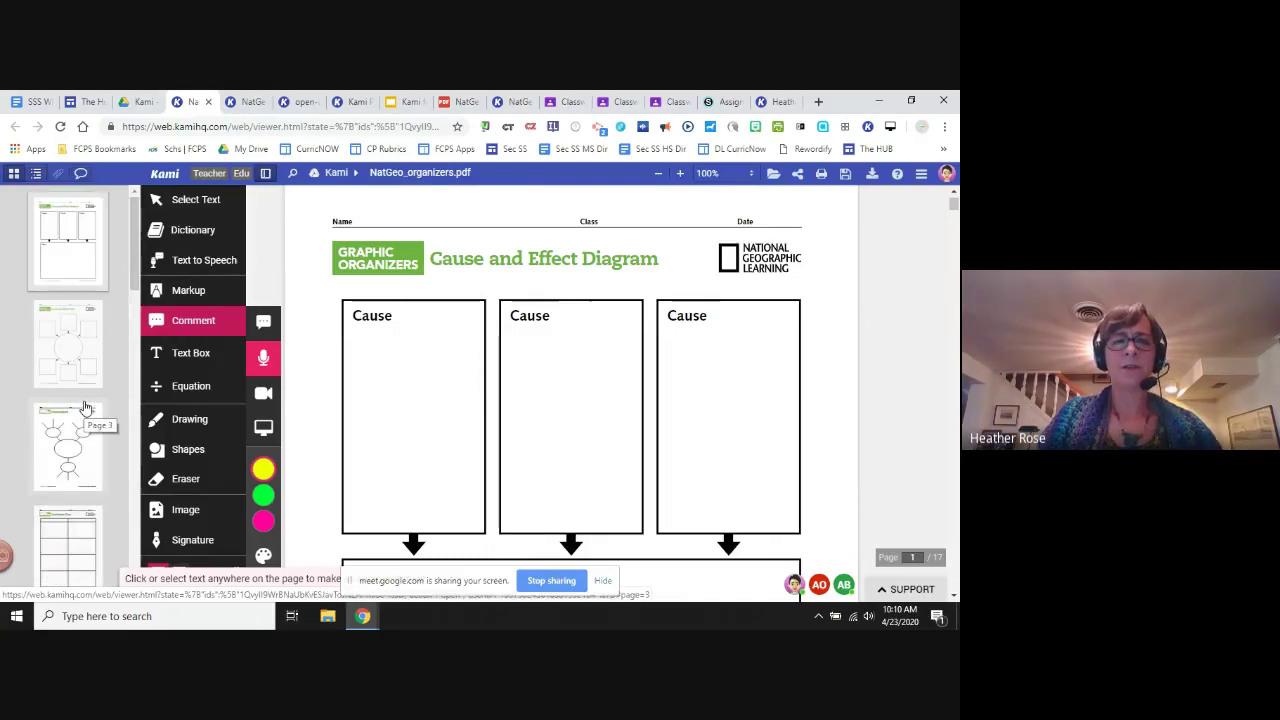
left_click(266, 173)
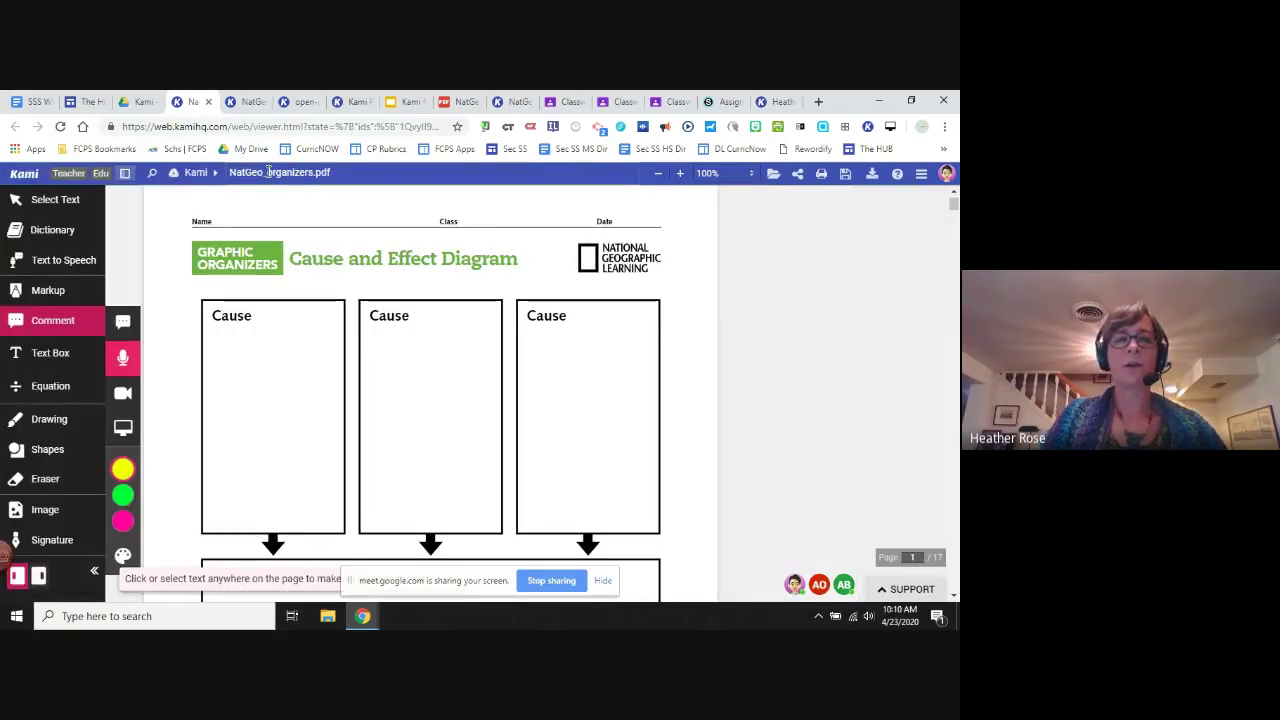
left_click(153, 176)
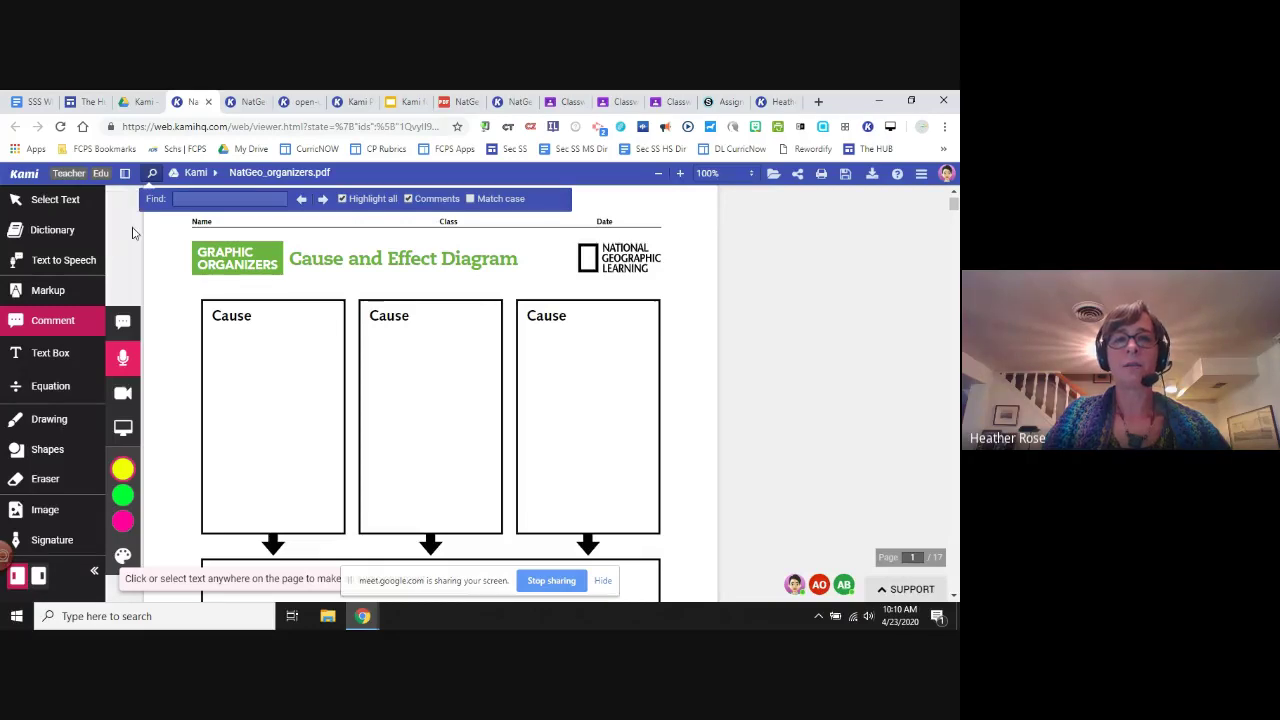
left_click(154, 175)
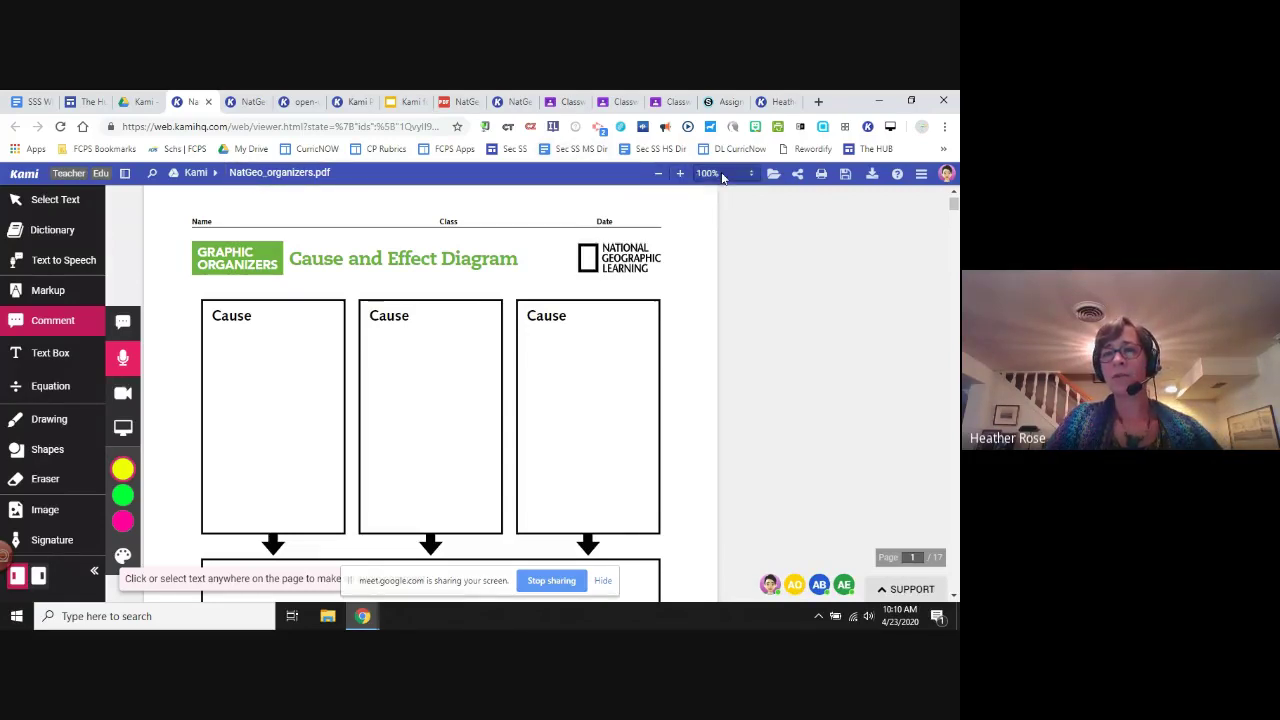
left_click(773, 177)
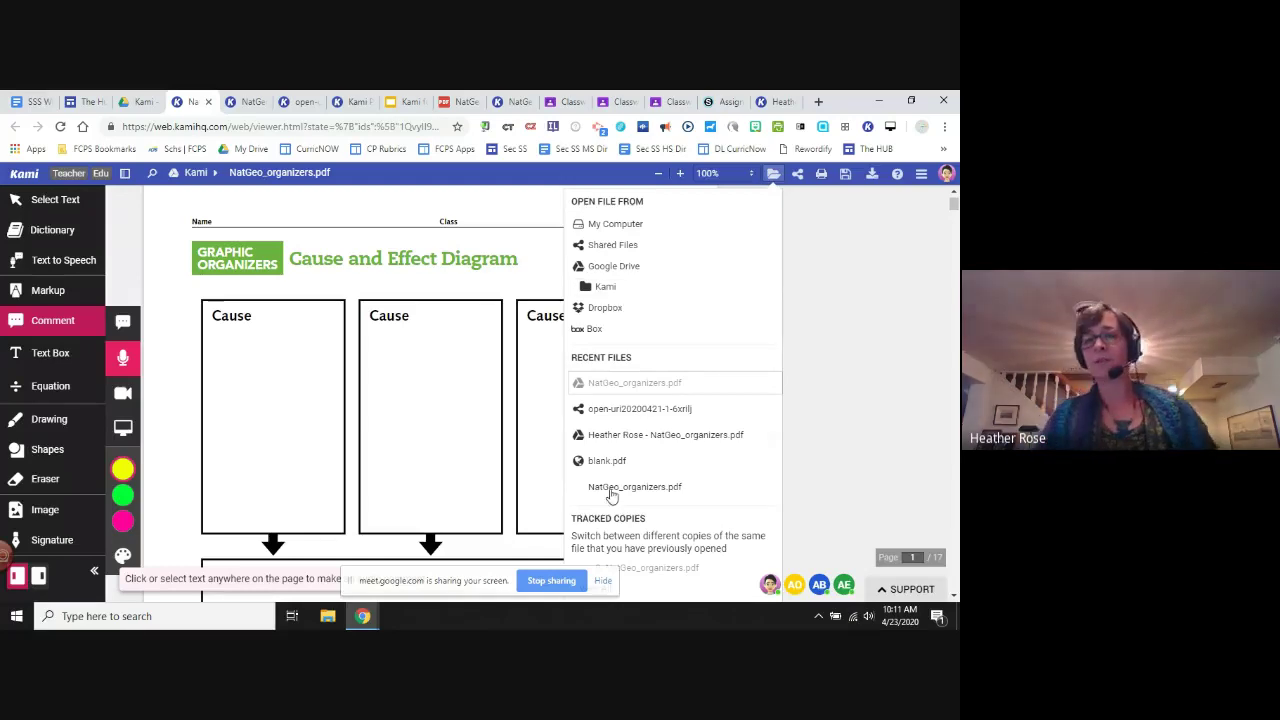
left_click(797, 176)
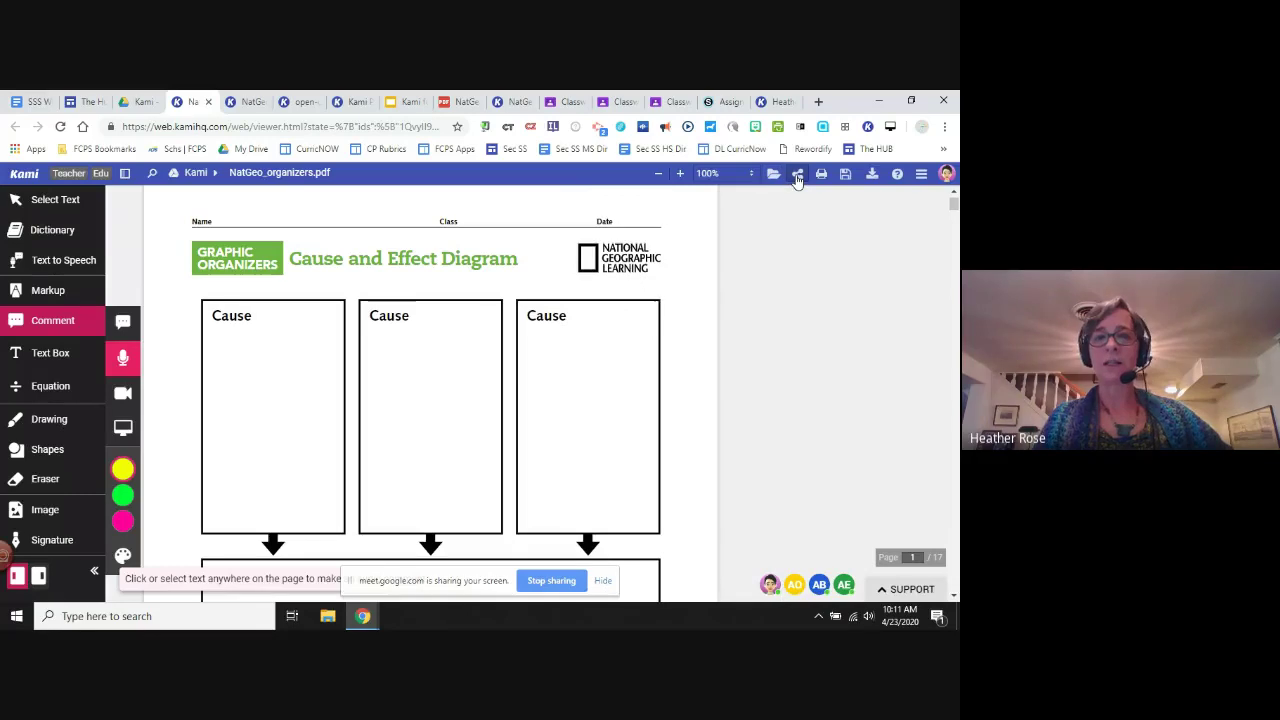
left_click(797, 176)
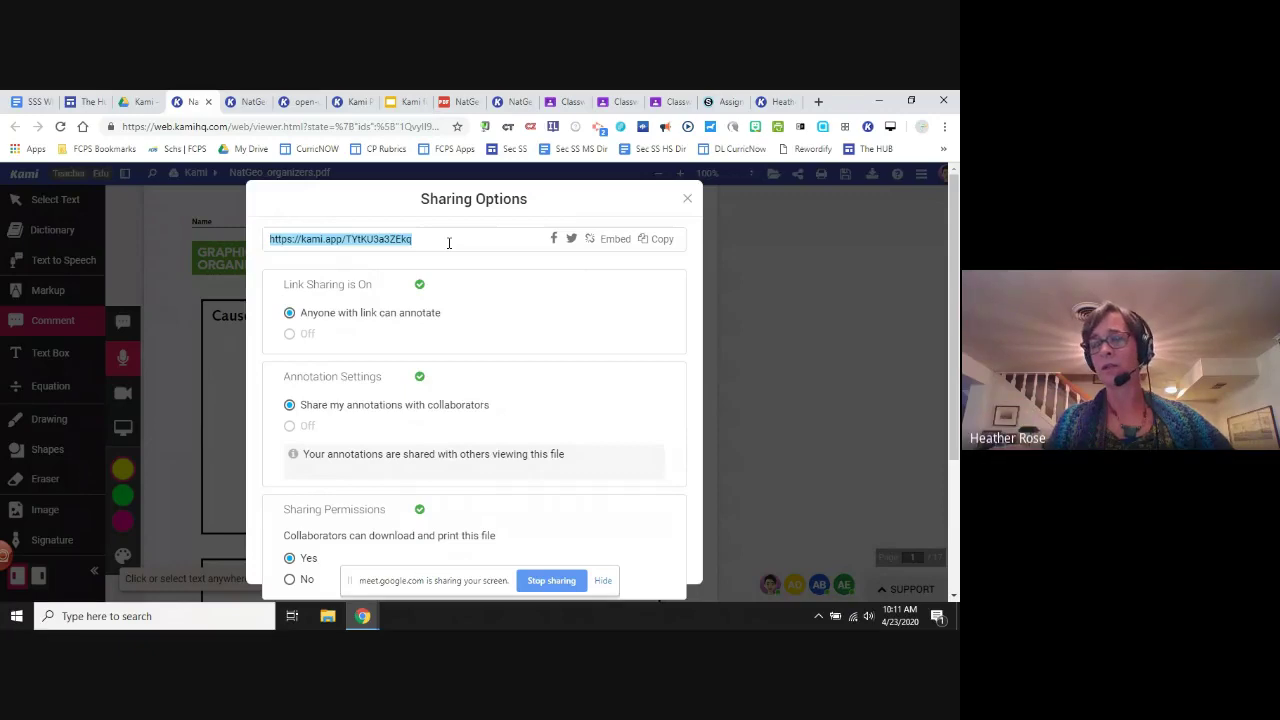
left_click(687, 200)
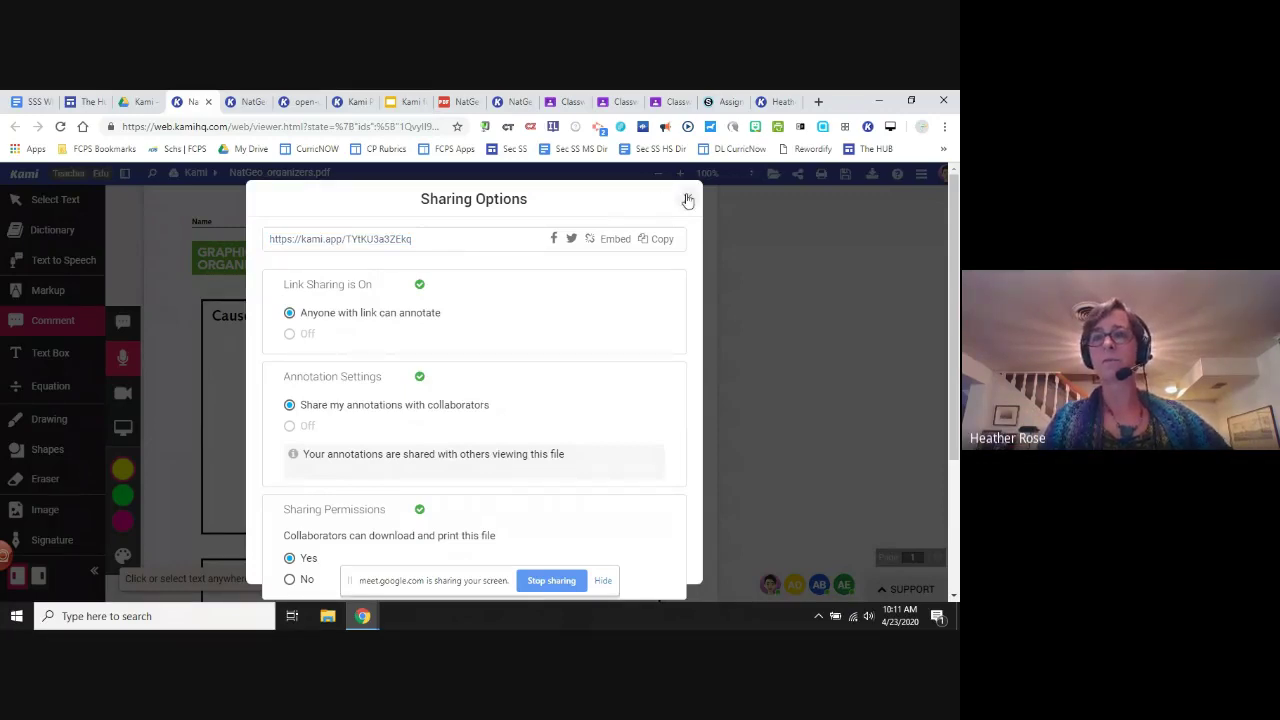
left_click(687, 200)
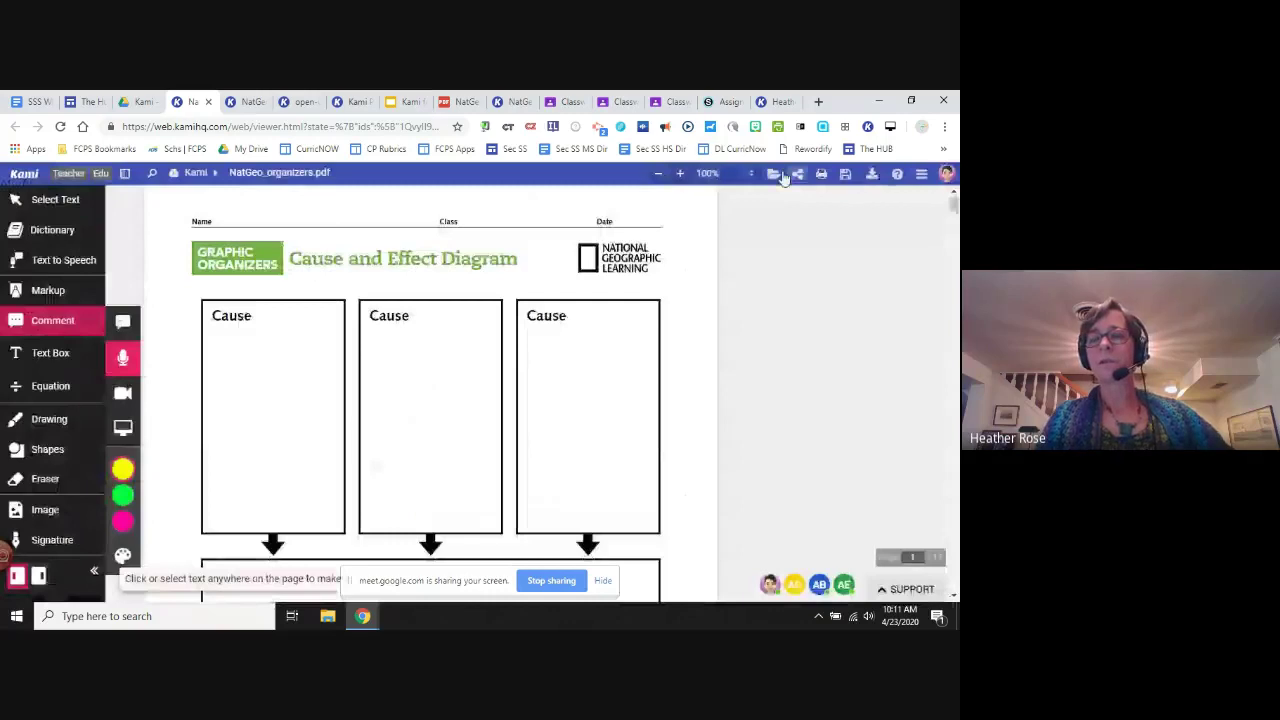
- Check the document's Google Drive save status, then bring up the hamburger document menu
left_click(845, 176)
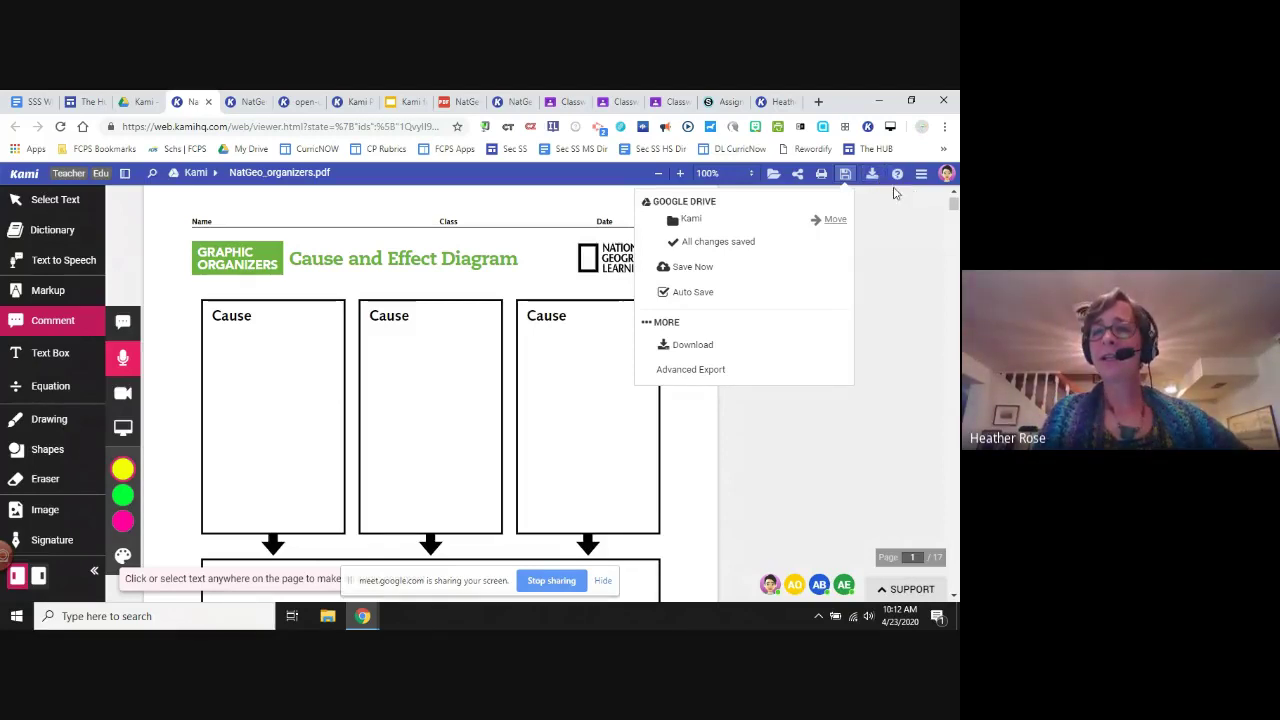
left_click(873, 246)
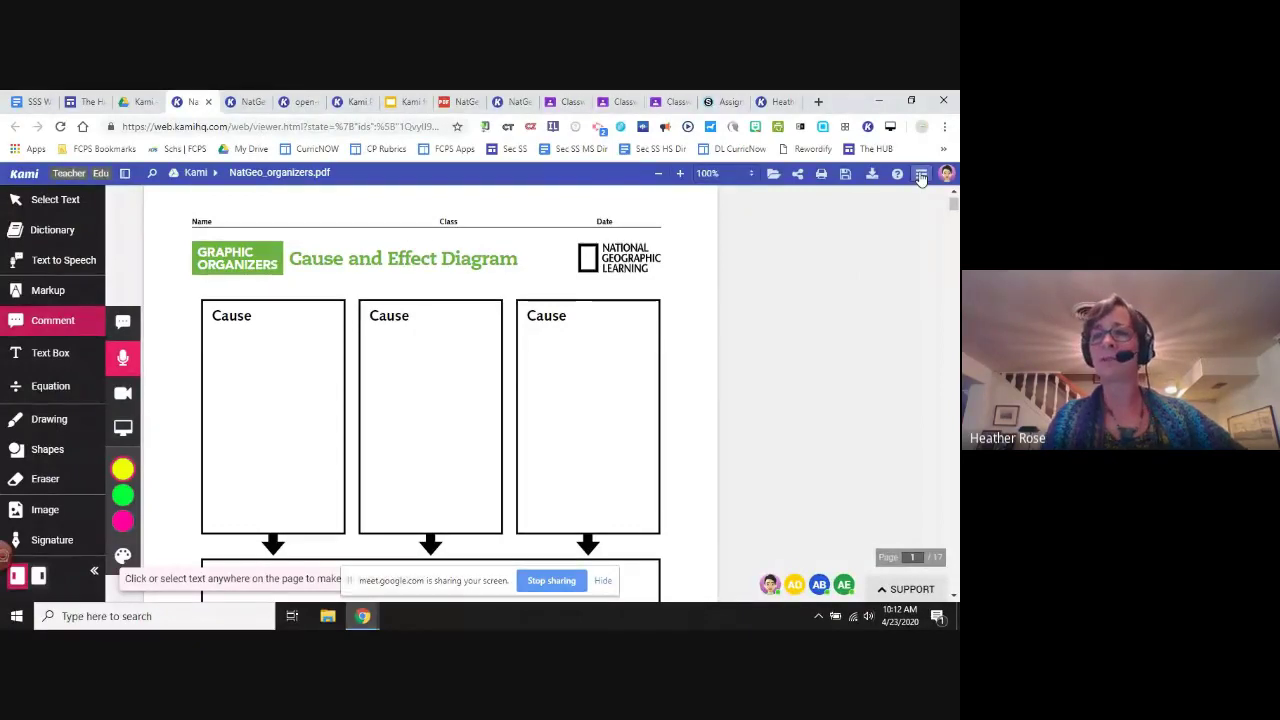
left_click(921, 176)
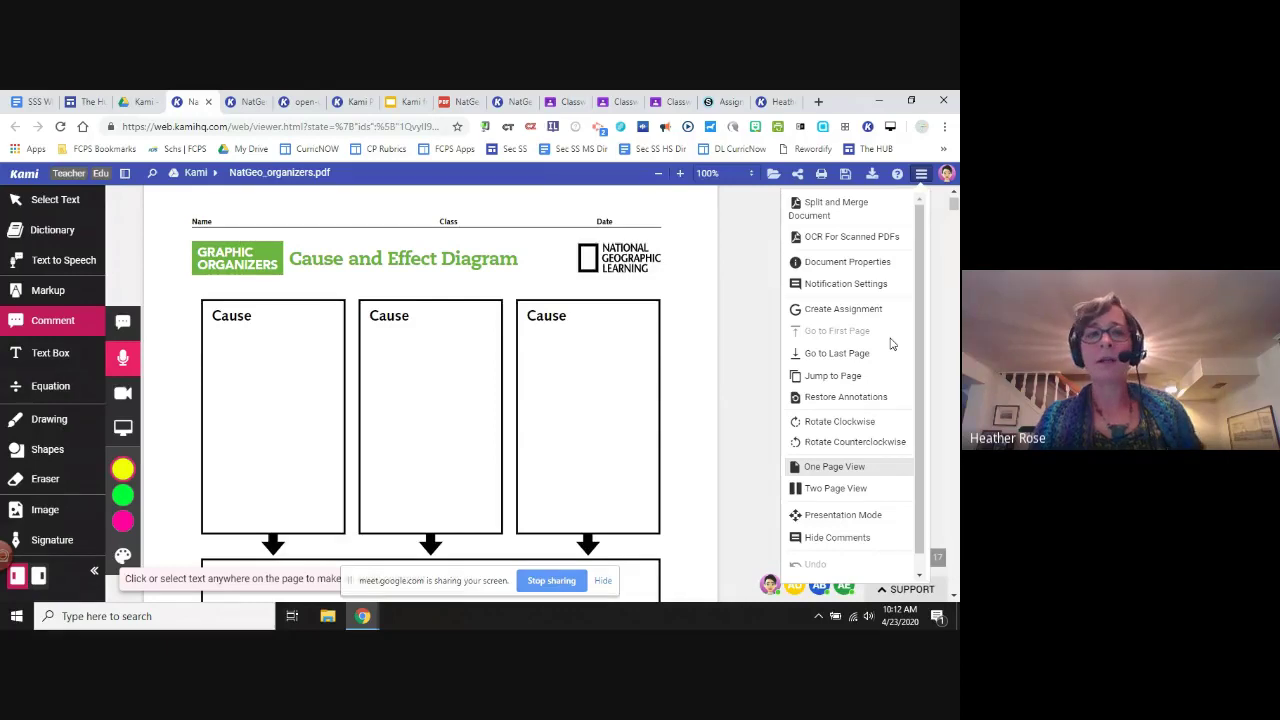
- Launch Split and Merge Document for the organizer PDF and switch to its page view
left_click(865, 214)
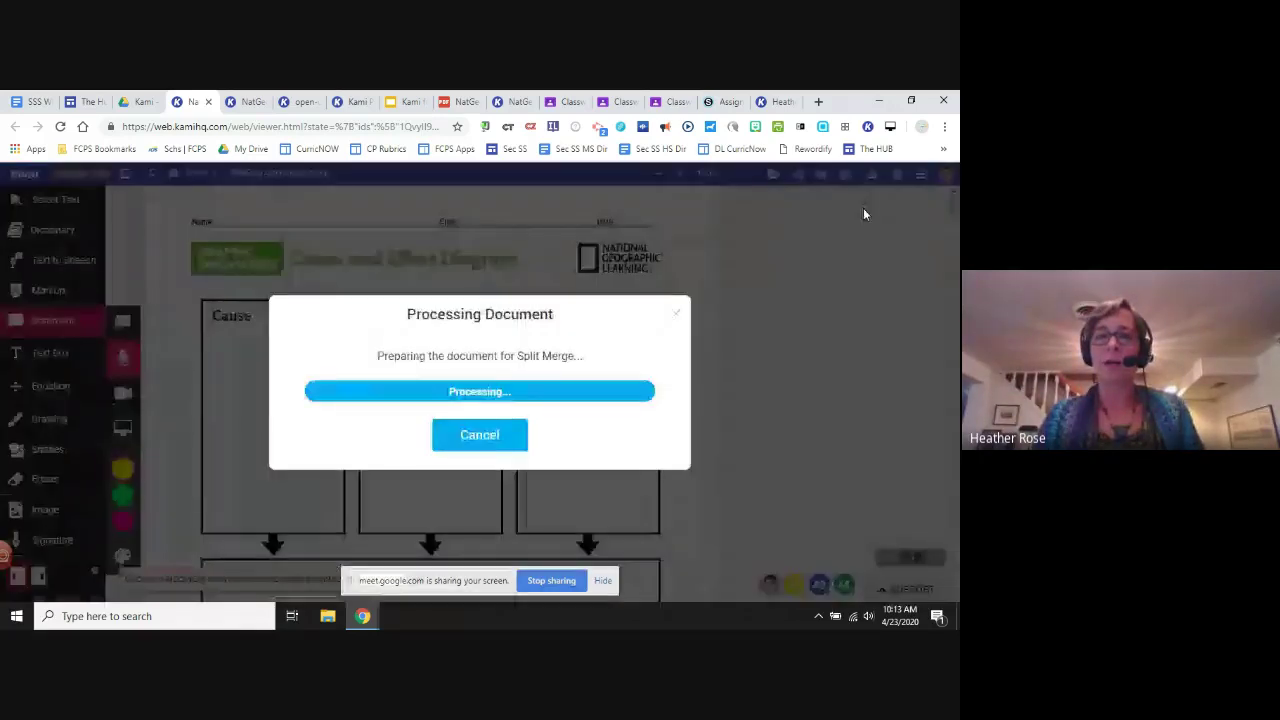
left_click(302, 103)
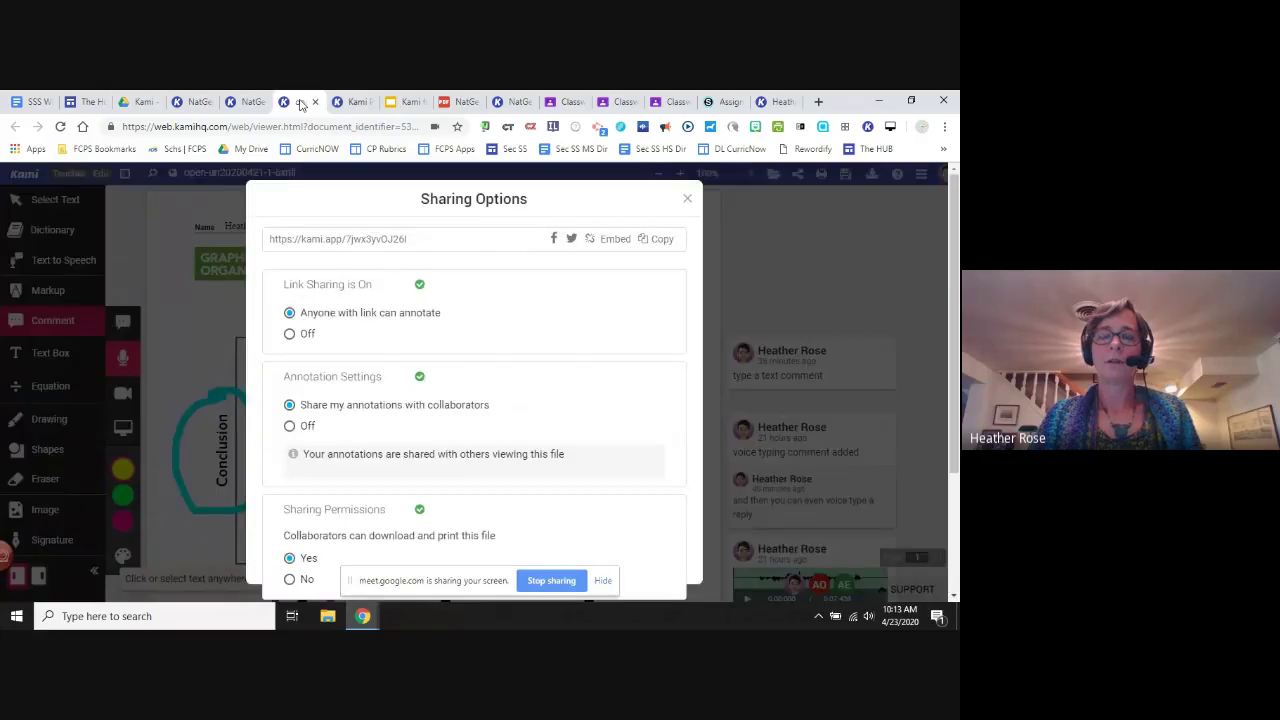
left_click(347, 103)
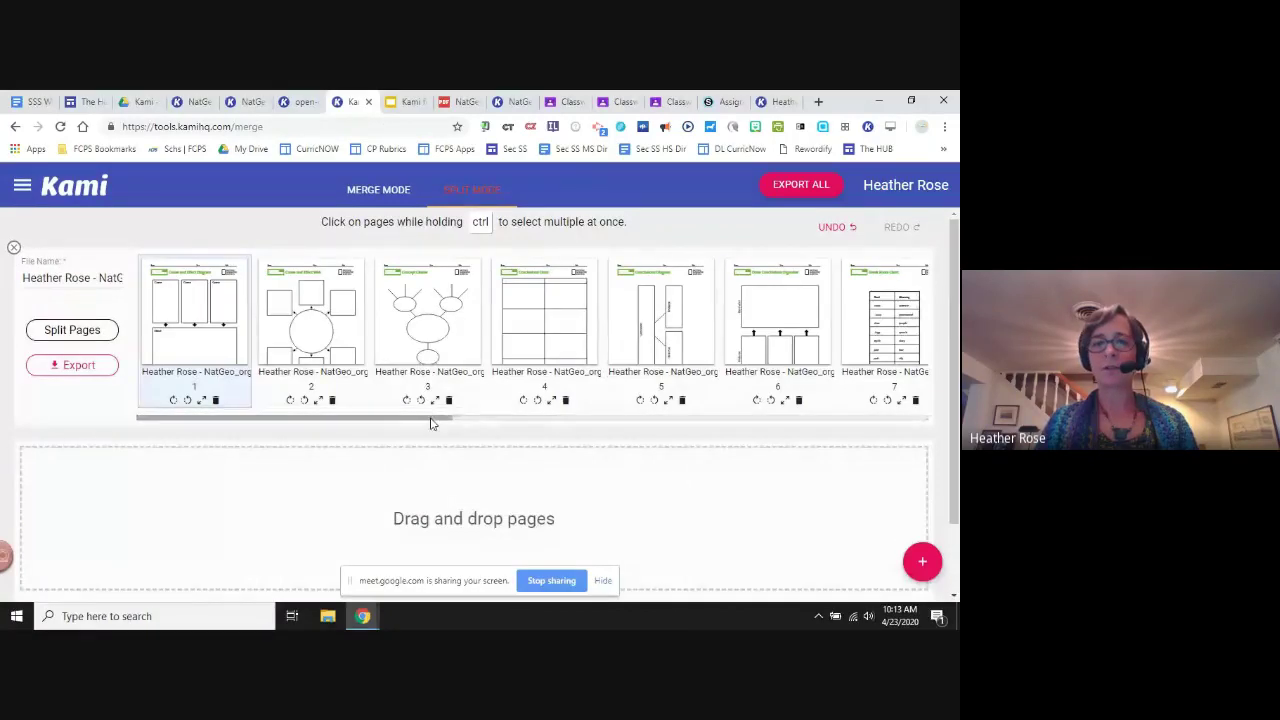
- Drag page 1 into a new file group, then add page 6 beside it
left_click_drag(431, 424, 217, 426)
left_click(185, 349)
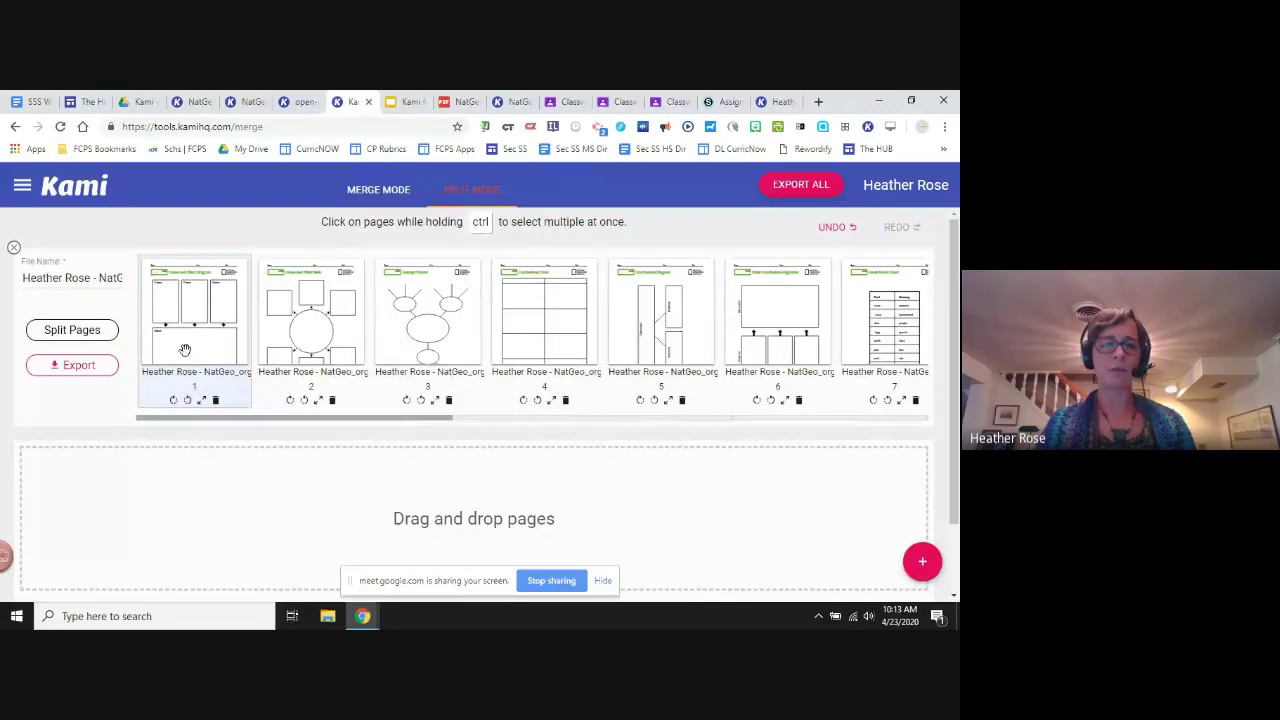
left_click_drag(185, 349, 114, 494)
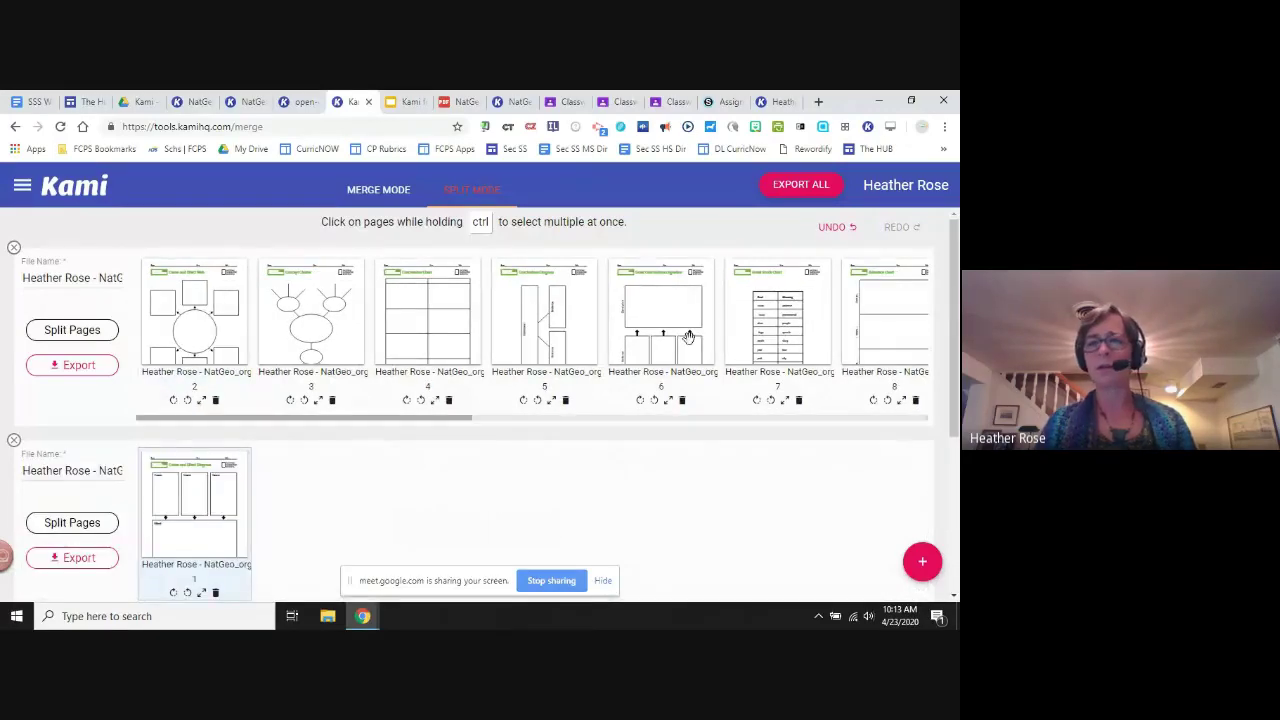
left_click_drag(689, 337, 380, 520)
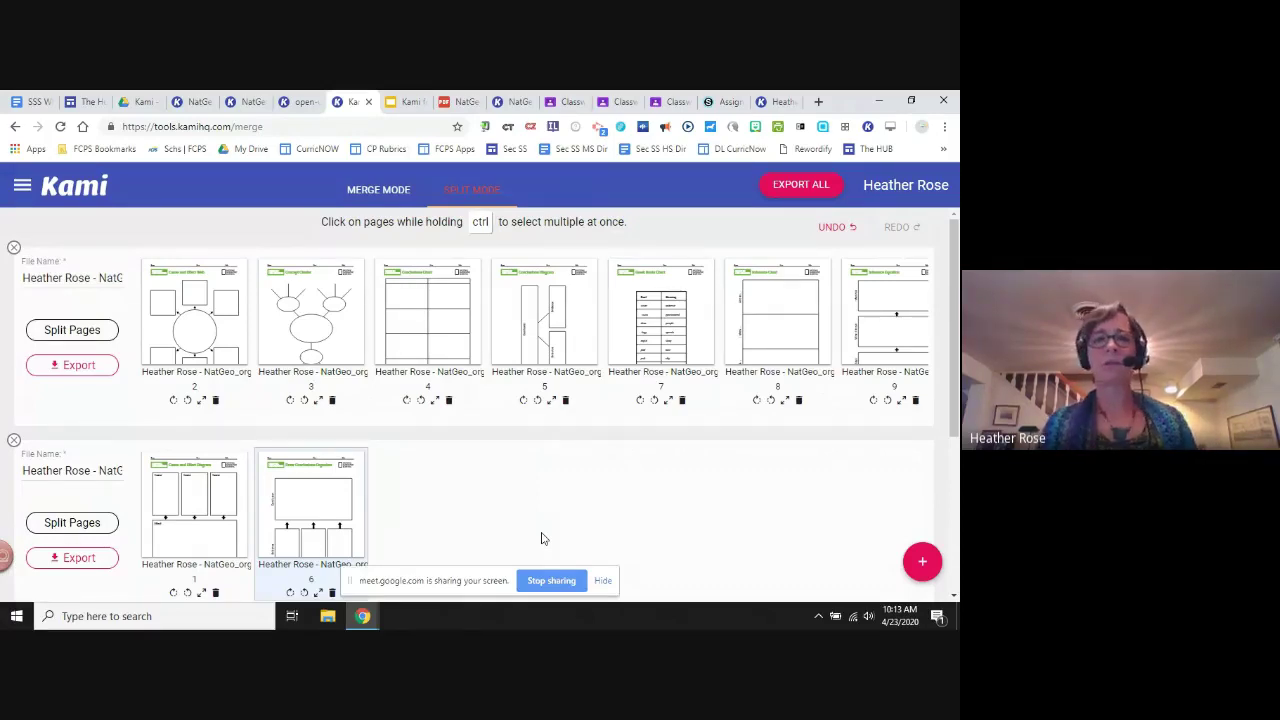
- Back on NatGeo_organizers.pdf, dismiss Processing Document and choose OCR For Scanned PDFs from the Menu
left_click(200, 103)
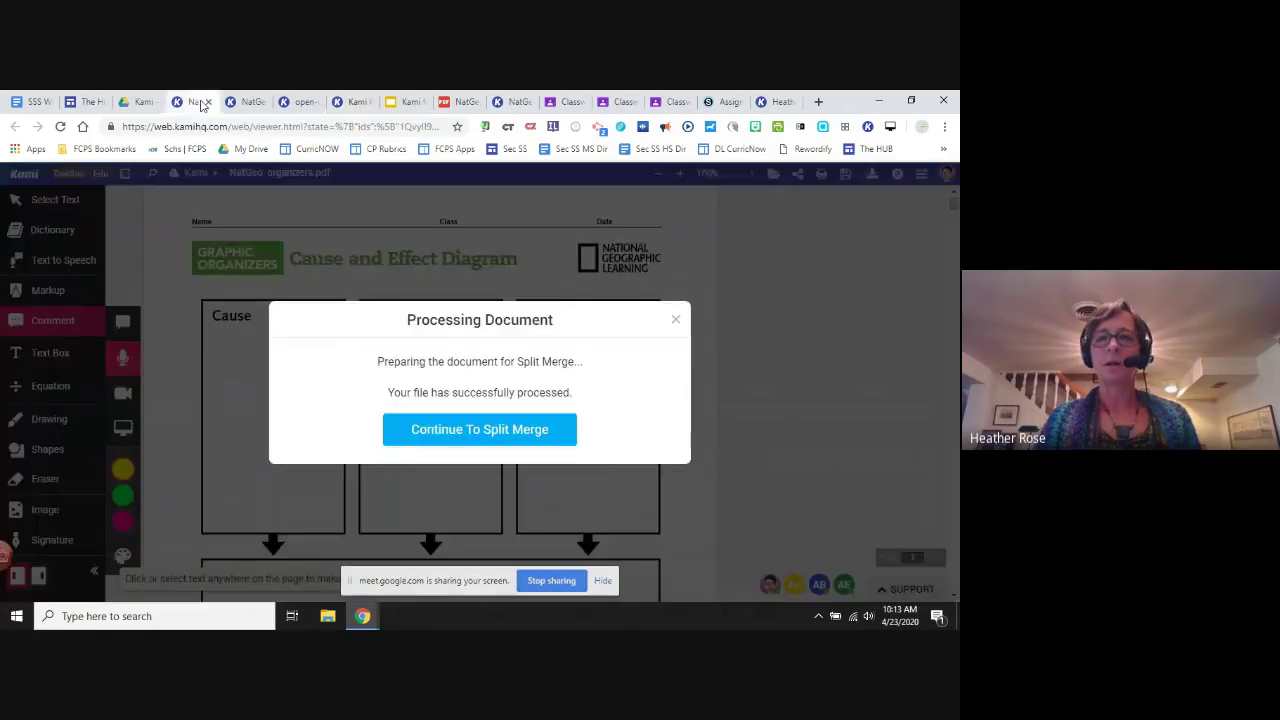
left_click(674, 320)
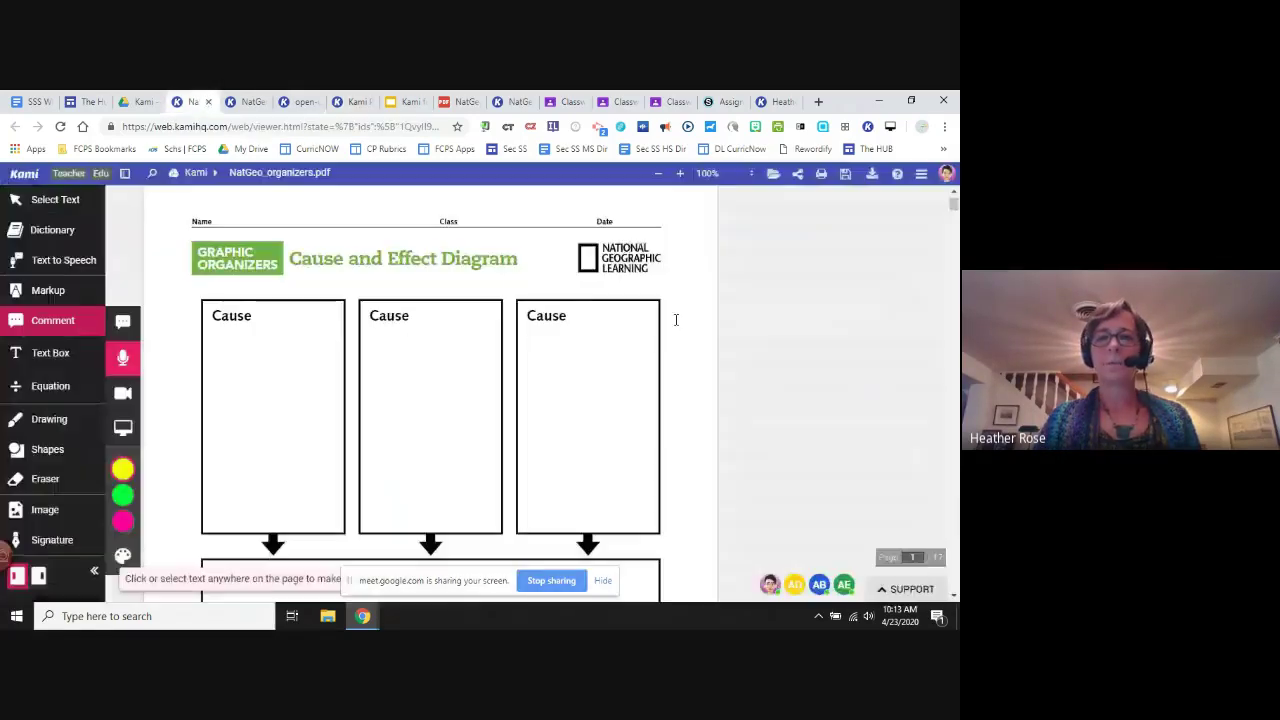
left_click(921, 175)
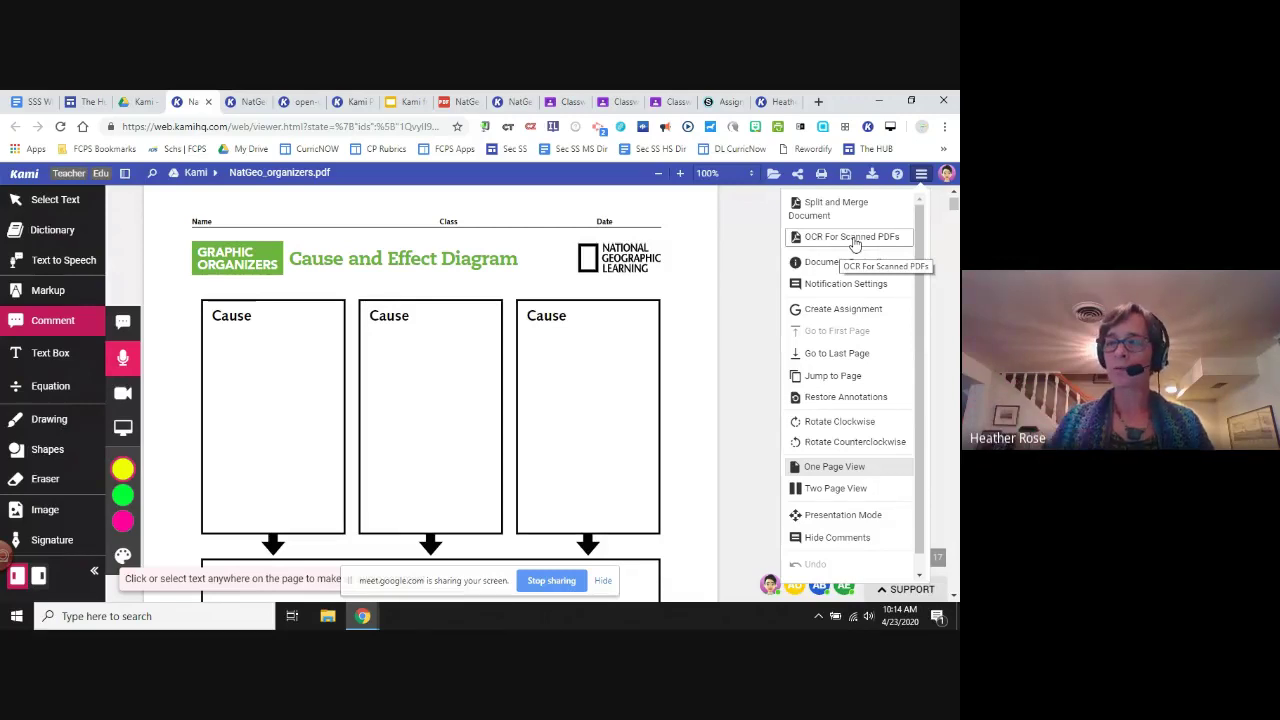
left_click(855, 244)
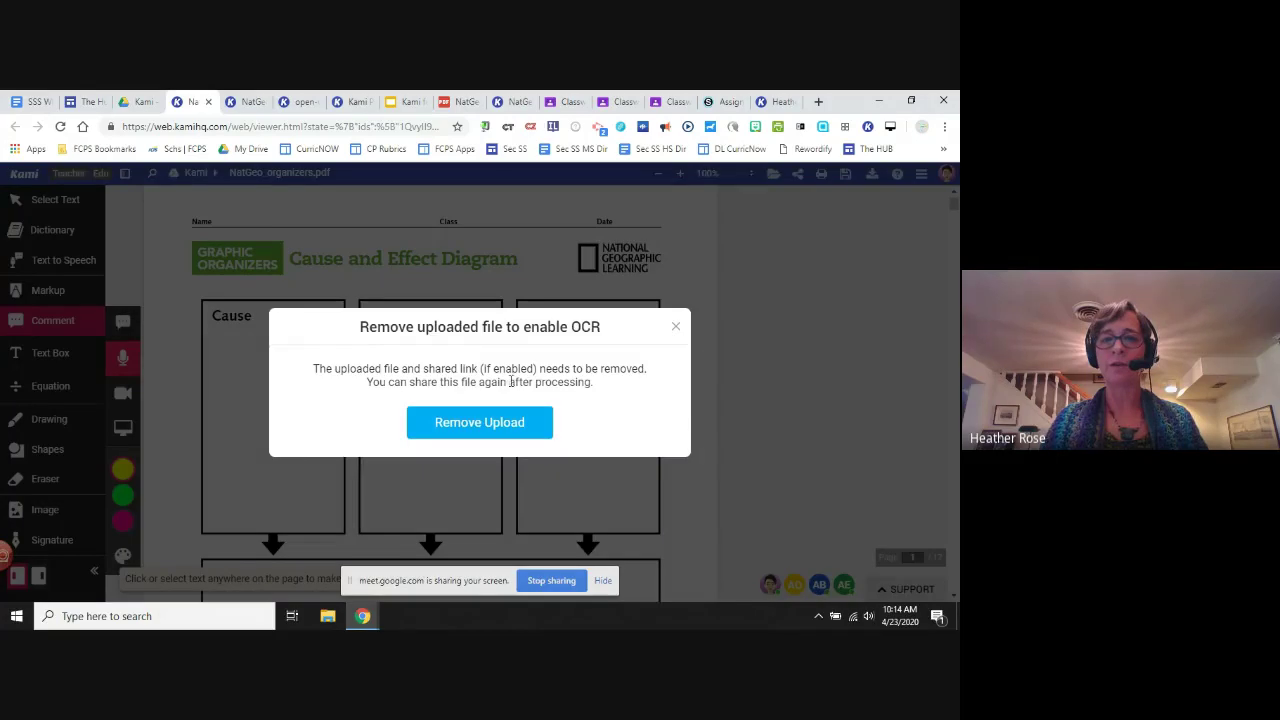
- Confirm Remove Upload in the OCR prompt, then reopen and close the Menu
left_click(458, 425)
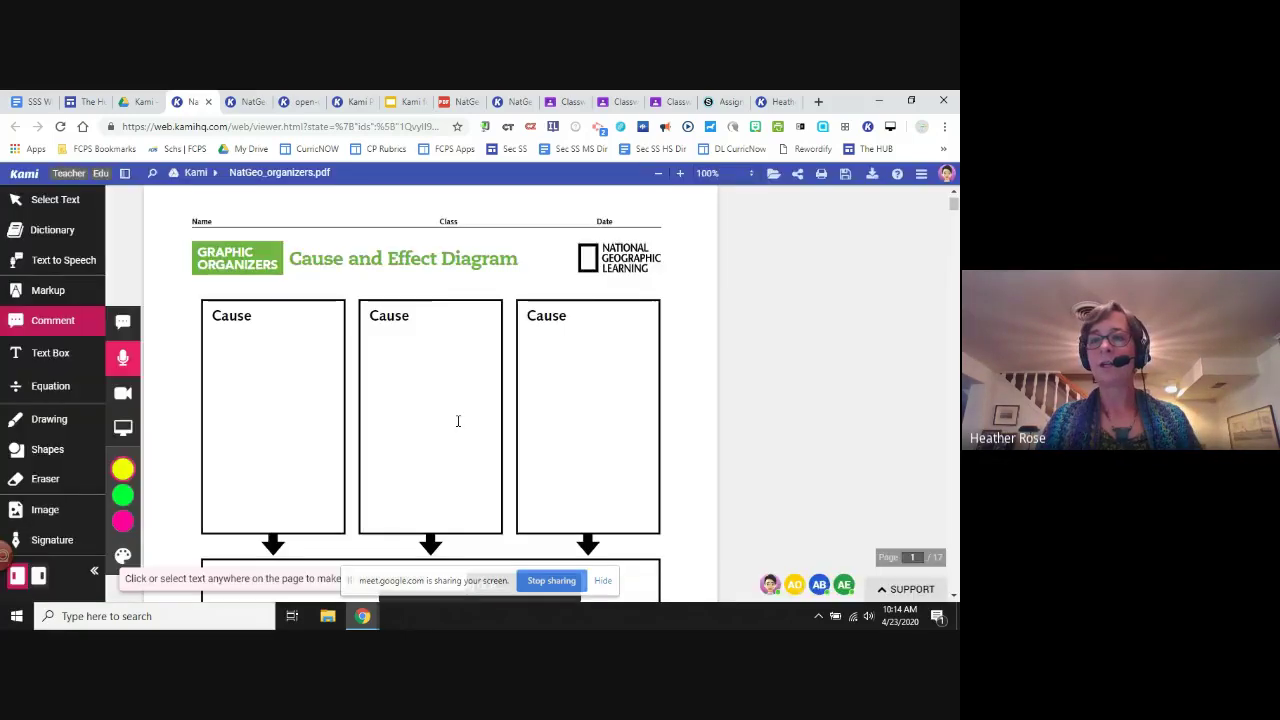
left_click(921, 174)
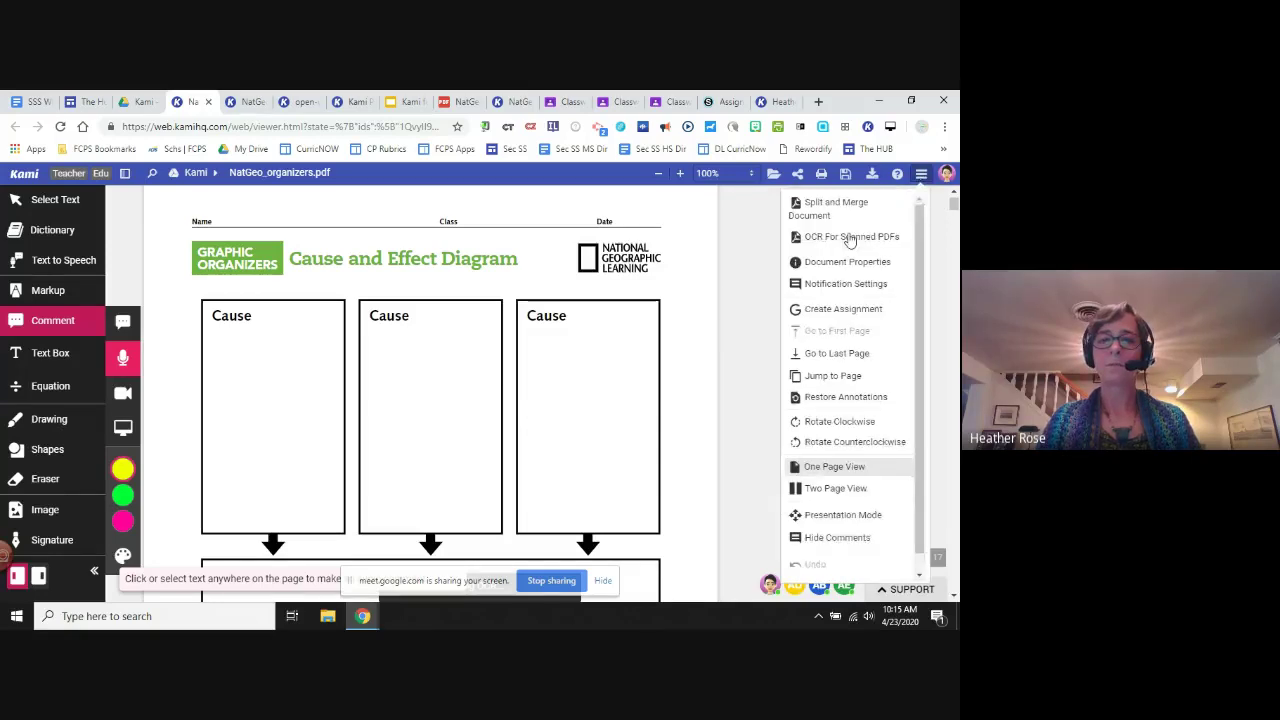
left_click(850, 240)
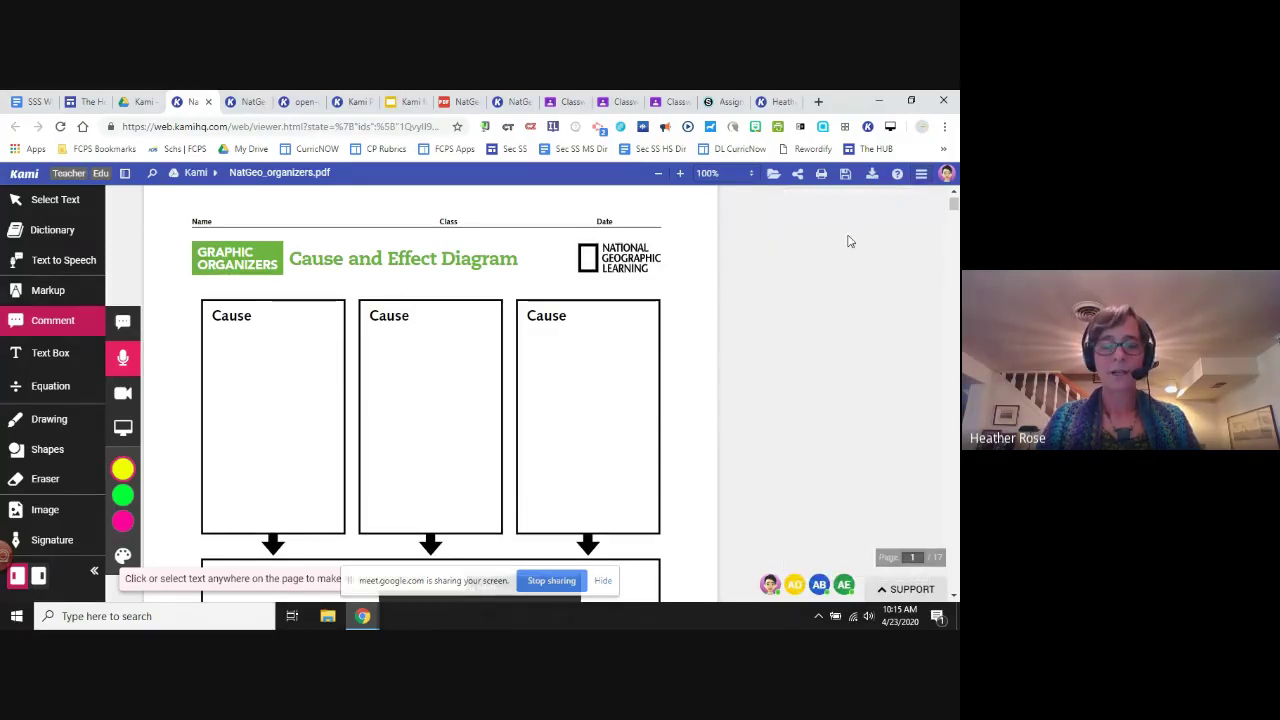
left_click_drag(351, 580, 657, 516)
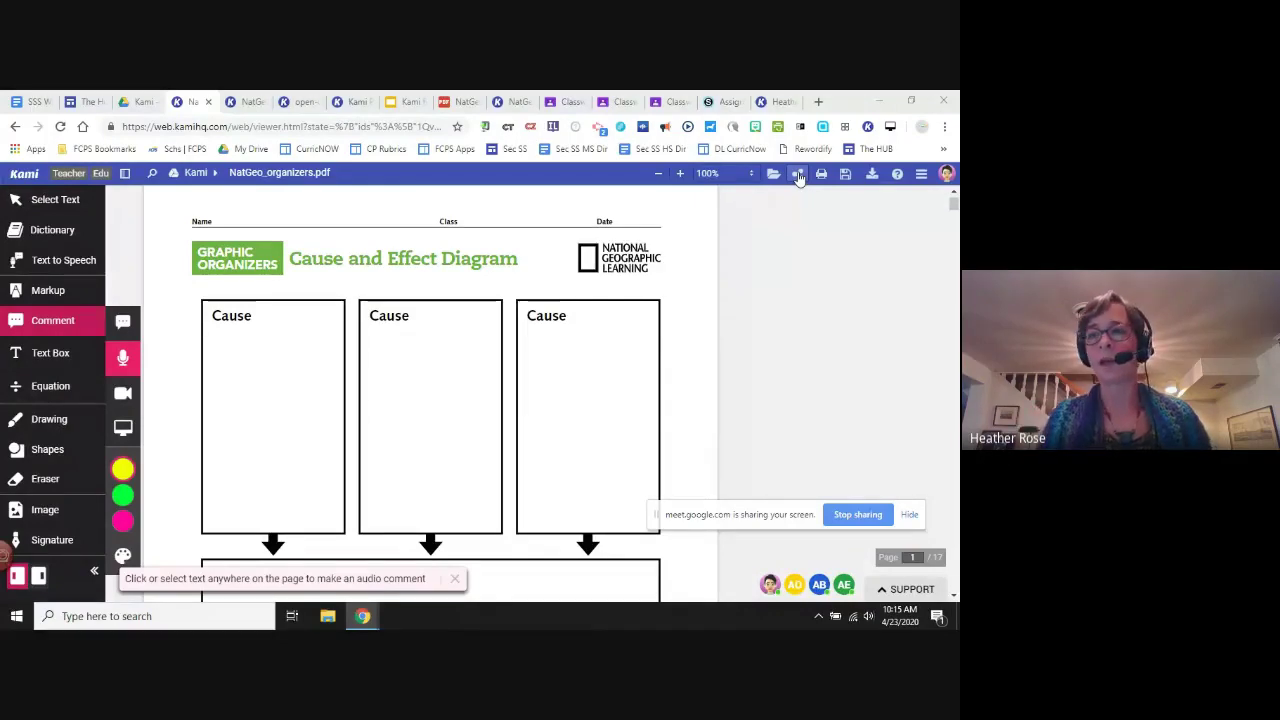
left_click(920, 175)
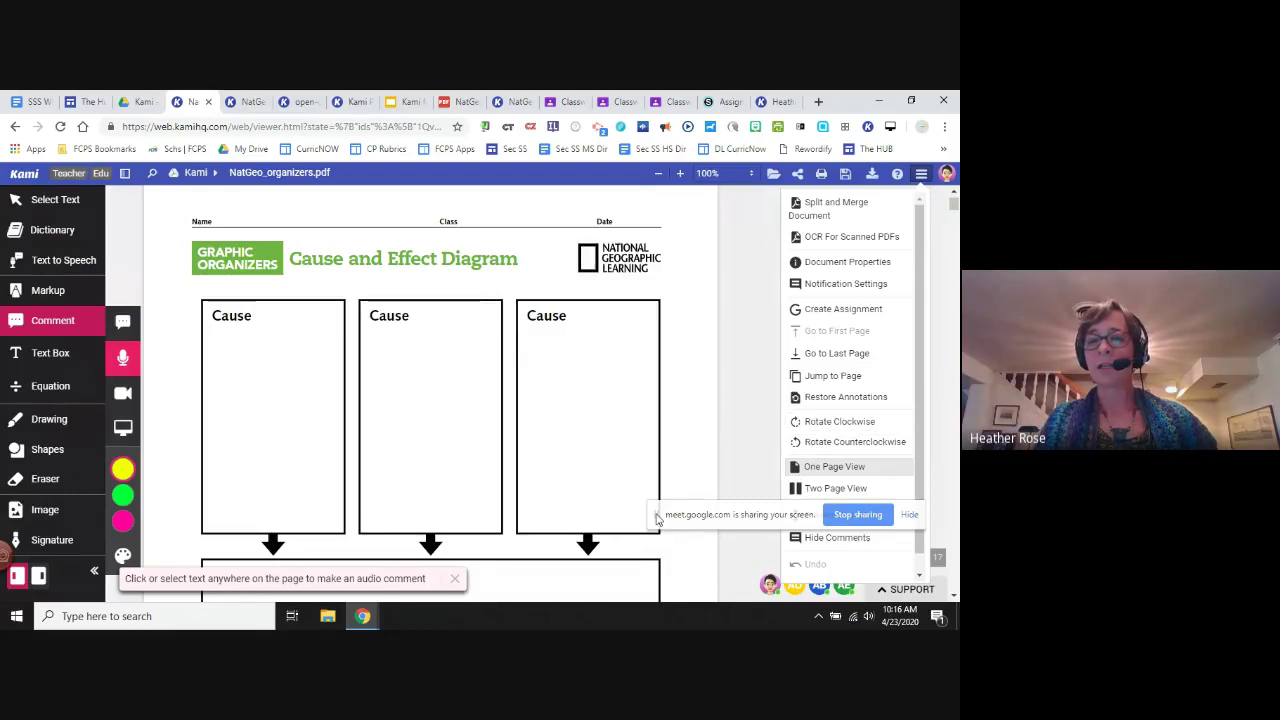
left_click_drag(657, 524, 575, 596)
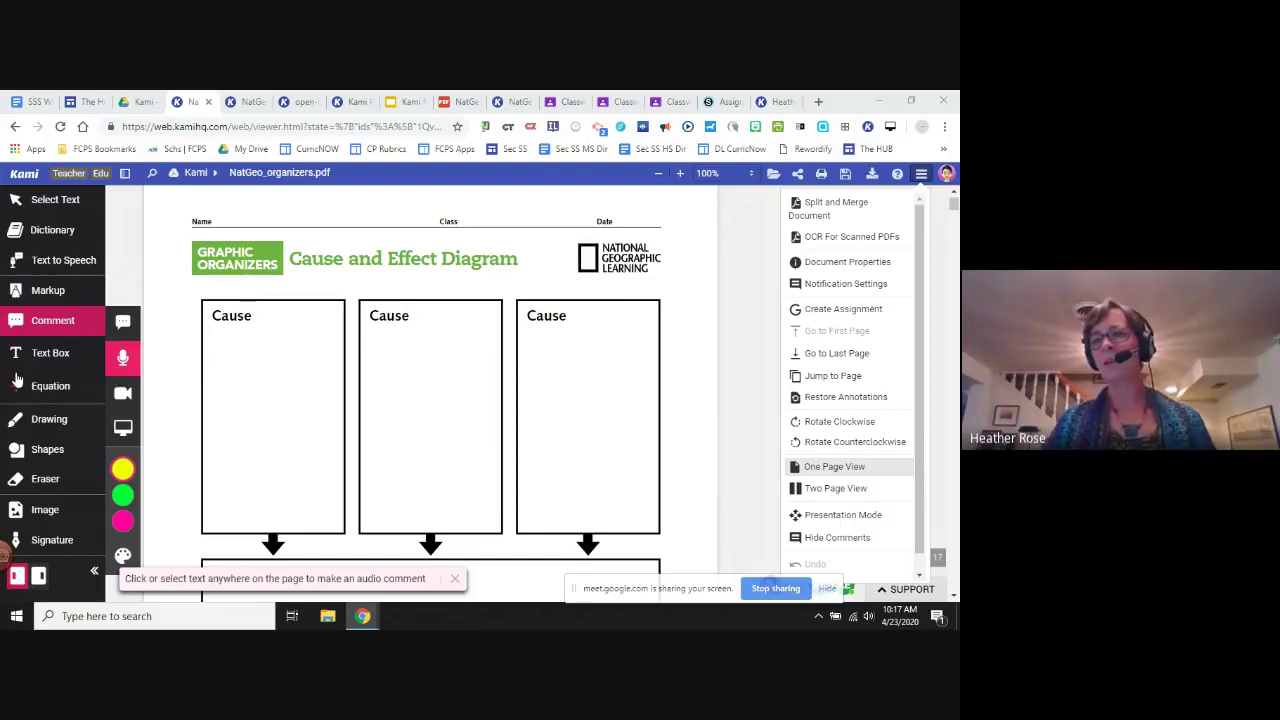
left_click(921, 176)
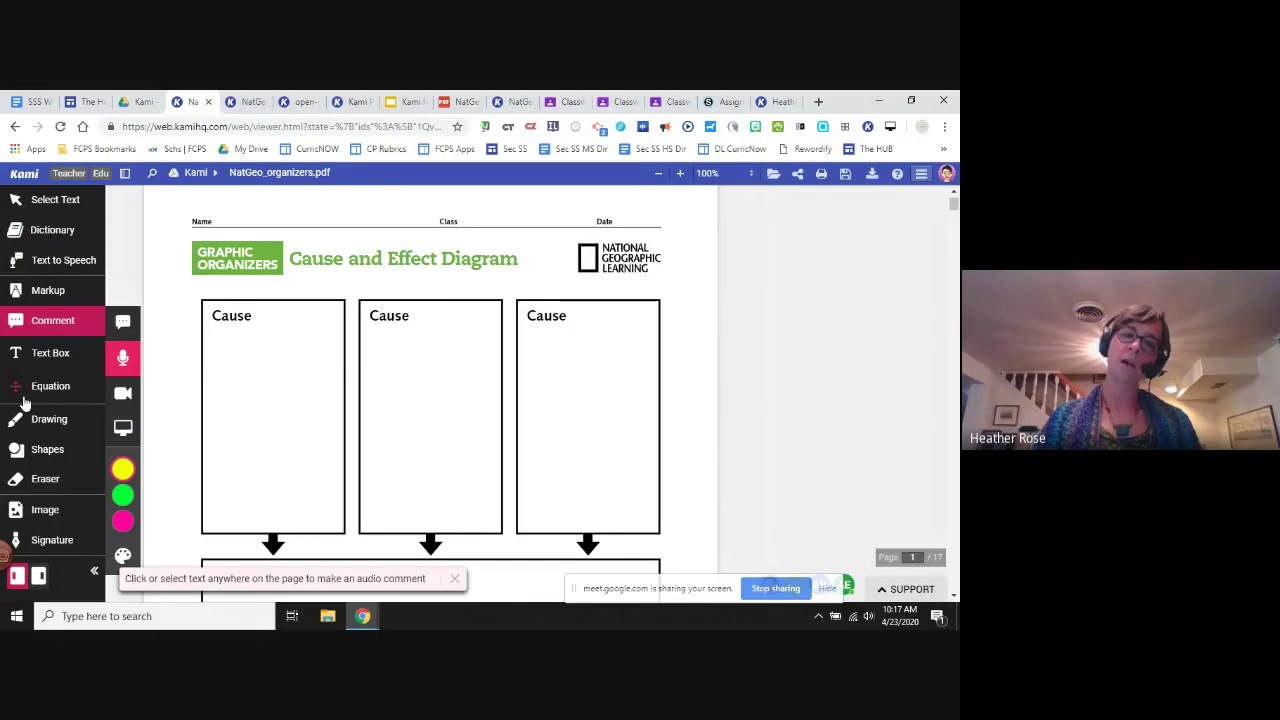
- Flip the tool sidebar to the right and back to the left, then choose Select Text
left_click(40, 578)
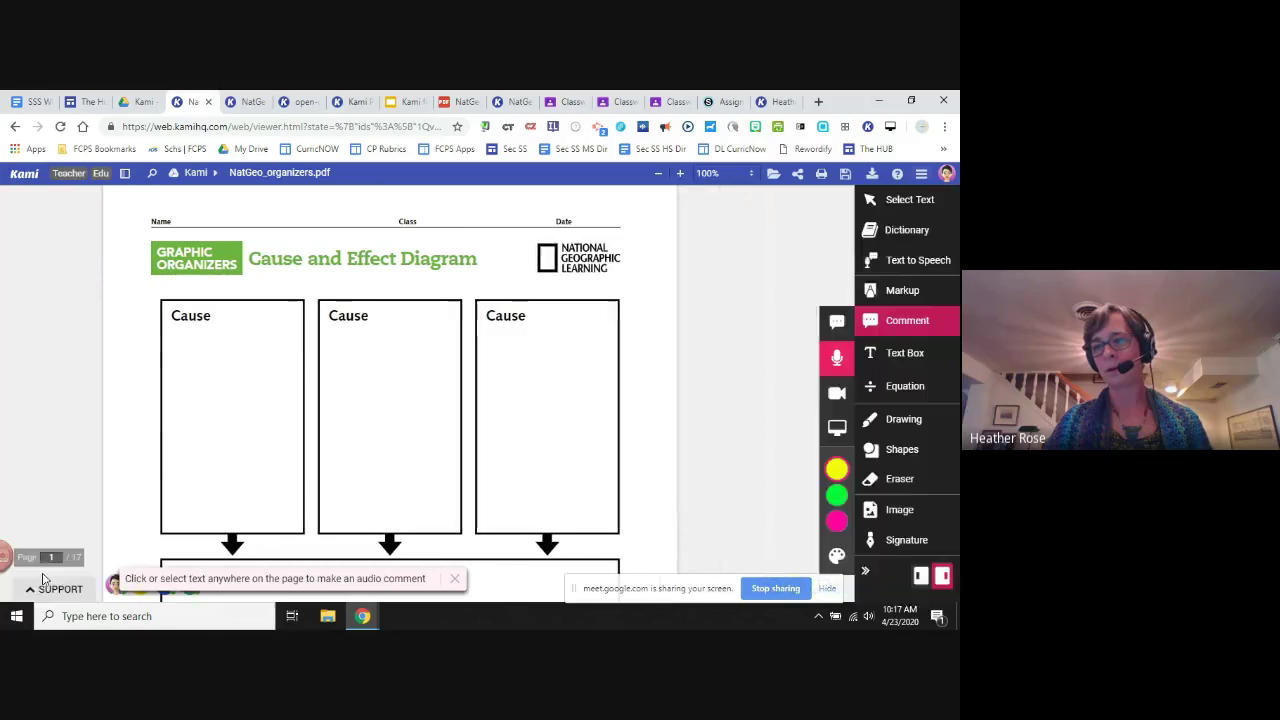
left_click(919, 577)
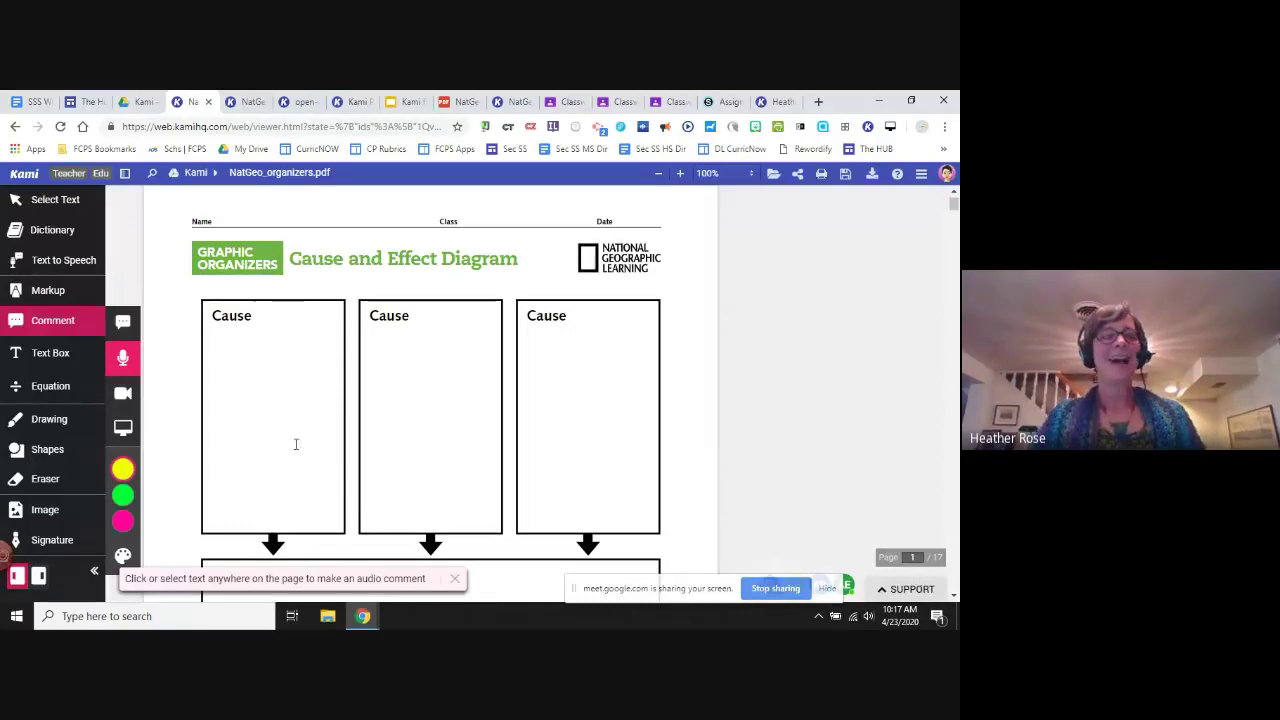
left_click(40, 201)
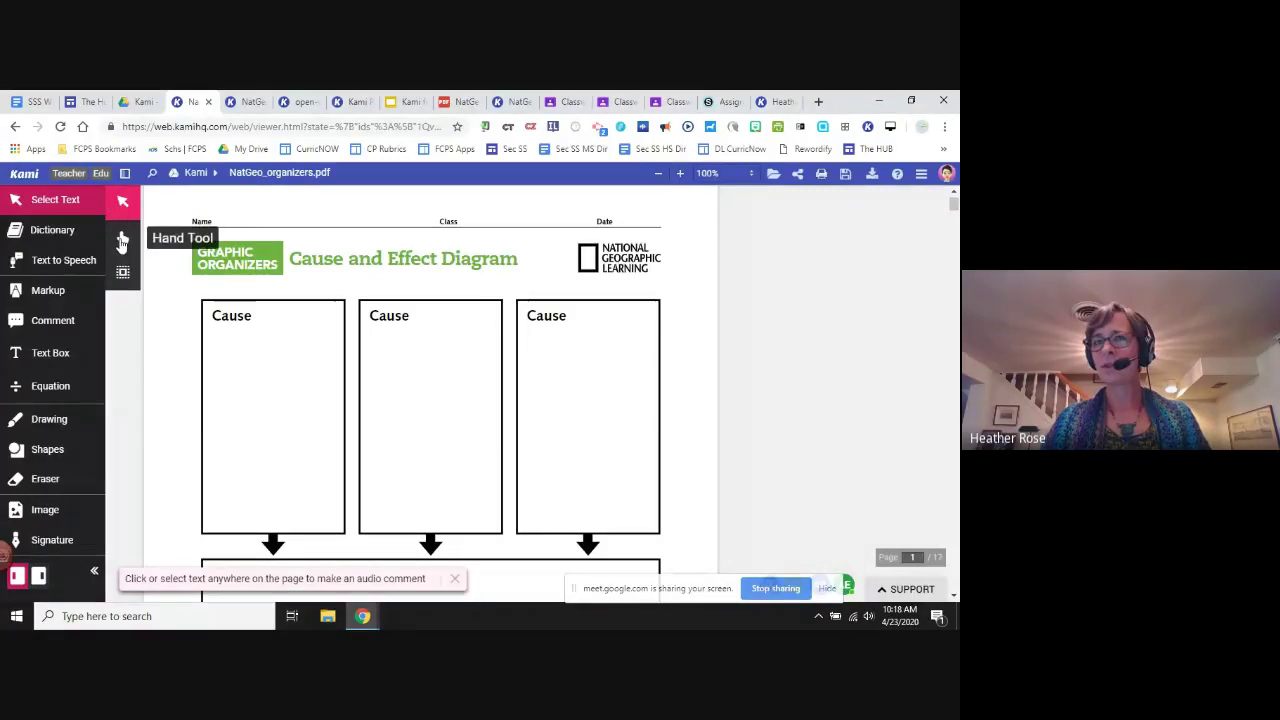
- Pan the page with the Hand Tool, then select the word Effect using Select Text
left_click(121, 241)
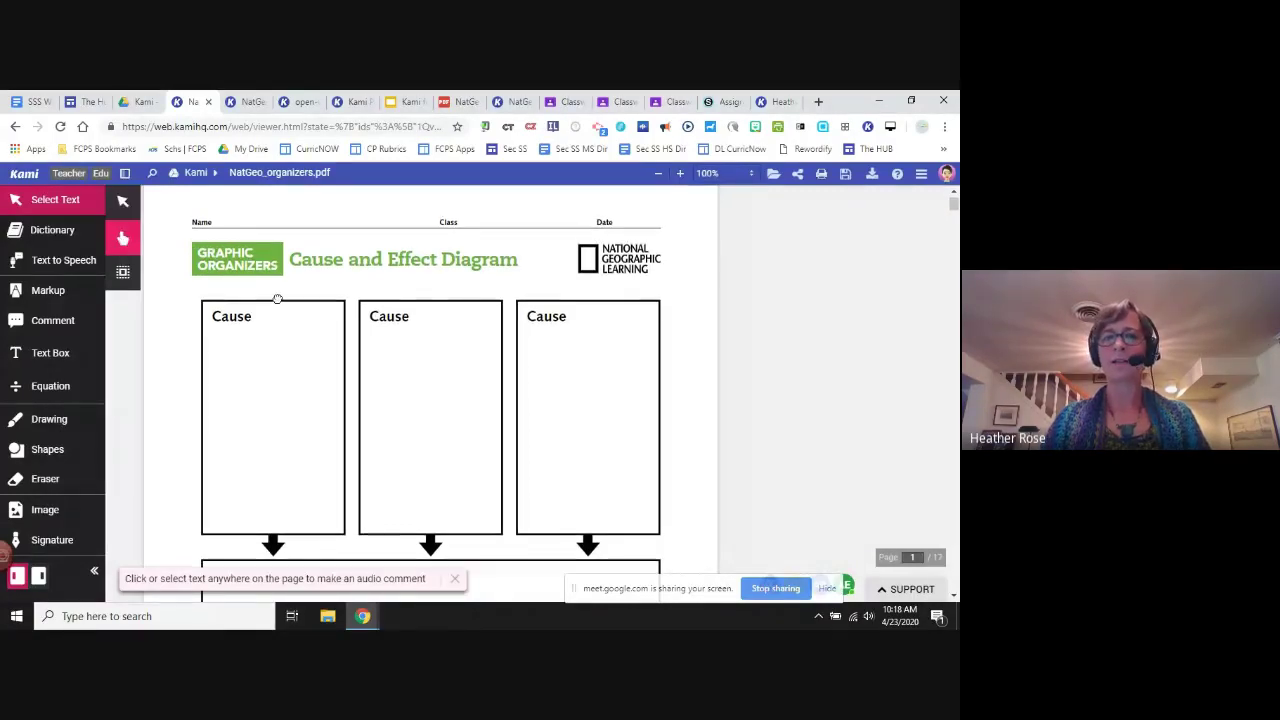
scroll(296, 453, "down", 2)
scroll(346, 374, "down", 5)
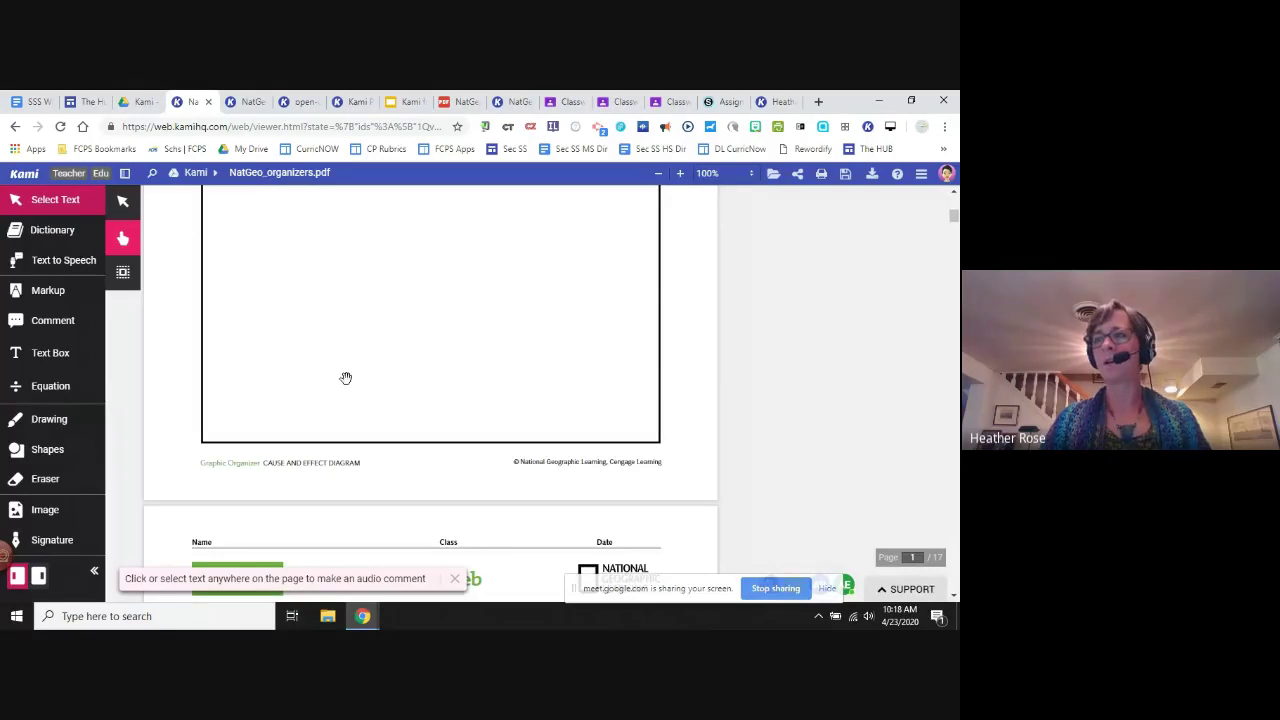
scroll(357, 214, "up", 1)
scroll(388, 552, "up", 4)
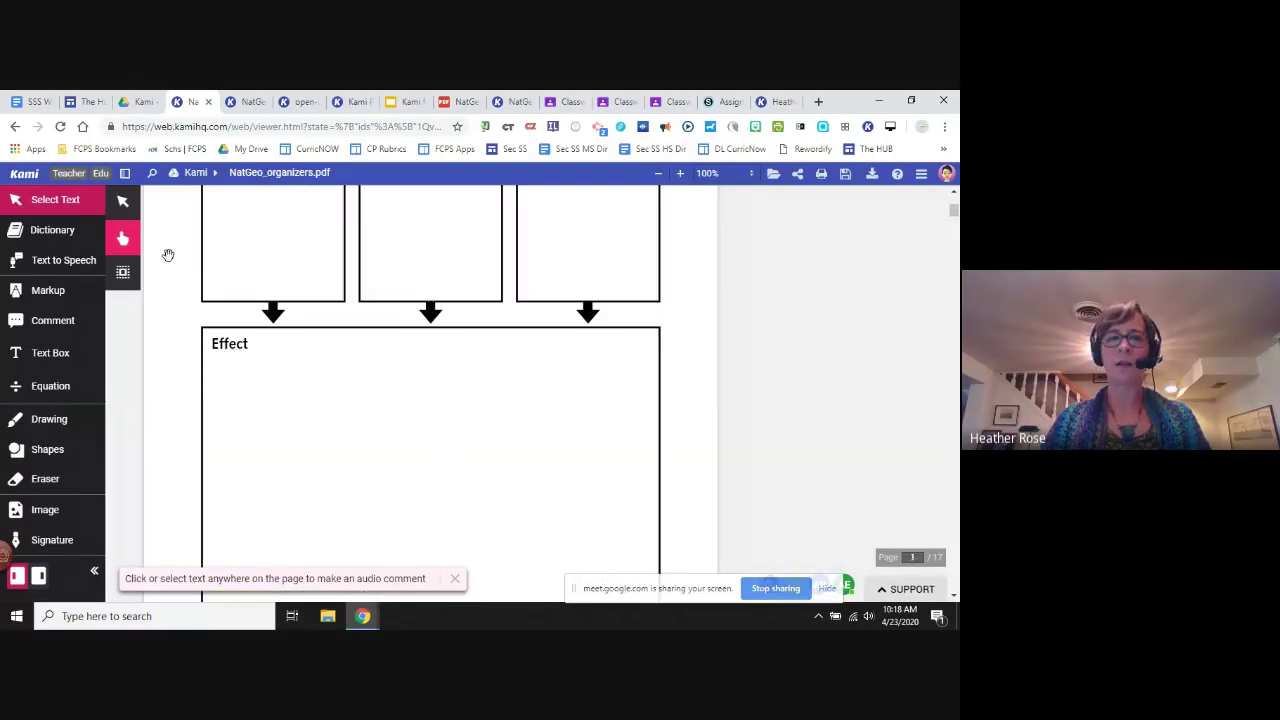
left_click(123, 200)
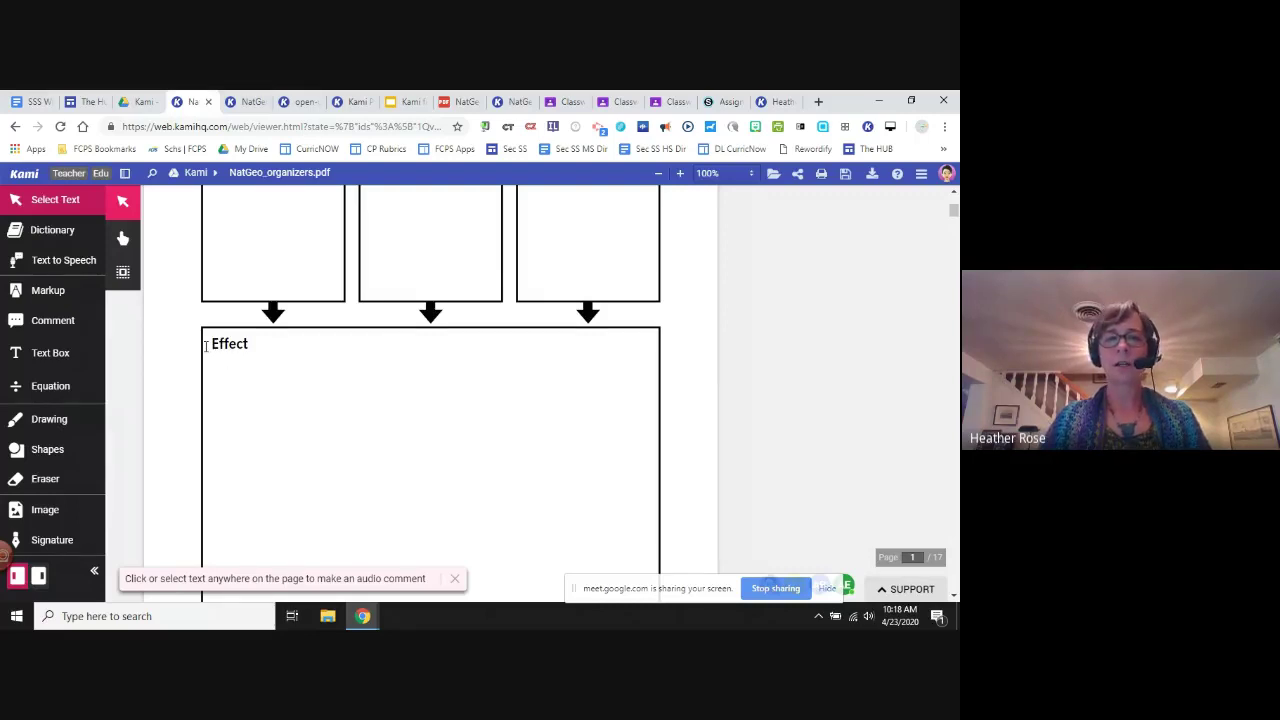
left_click_drag(207, 345, 285, 350)
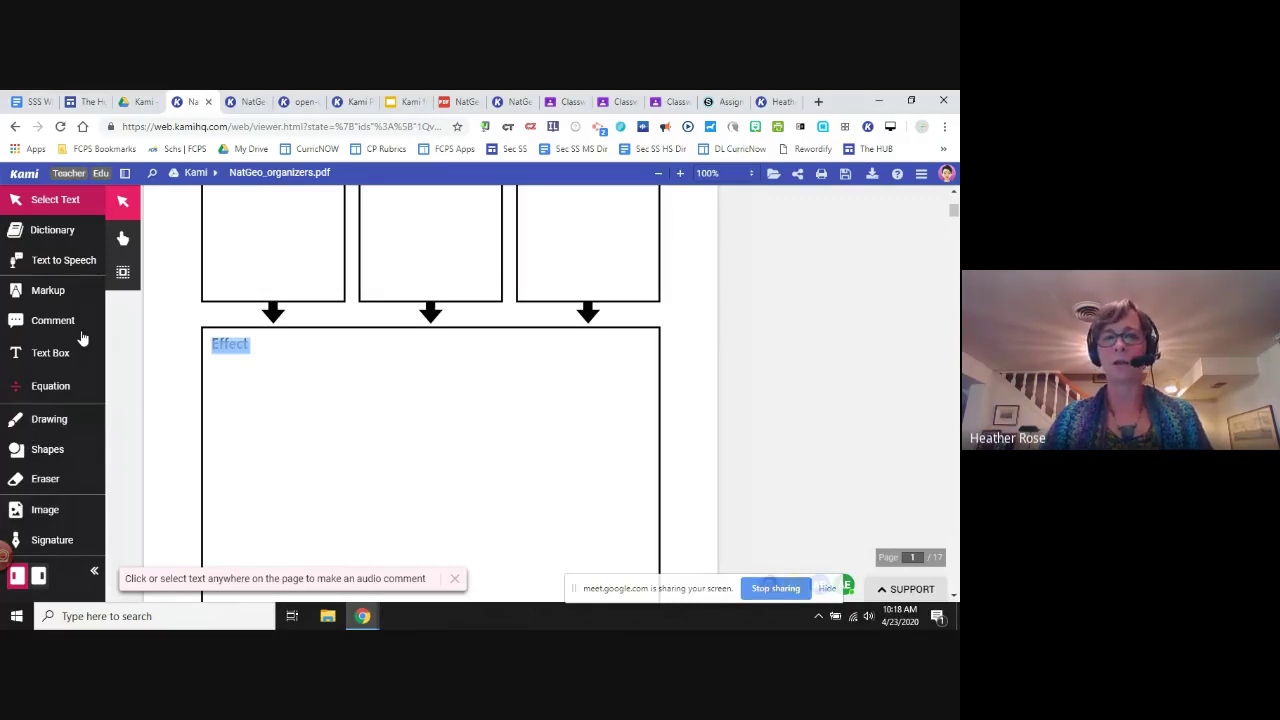
- Try Dictionary, Select Text and Hand Tool, ending on the Select Annotations sub-tool
left_click(63, 240)
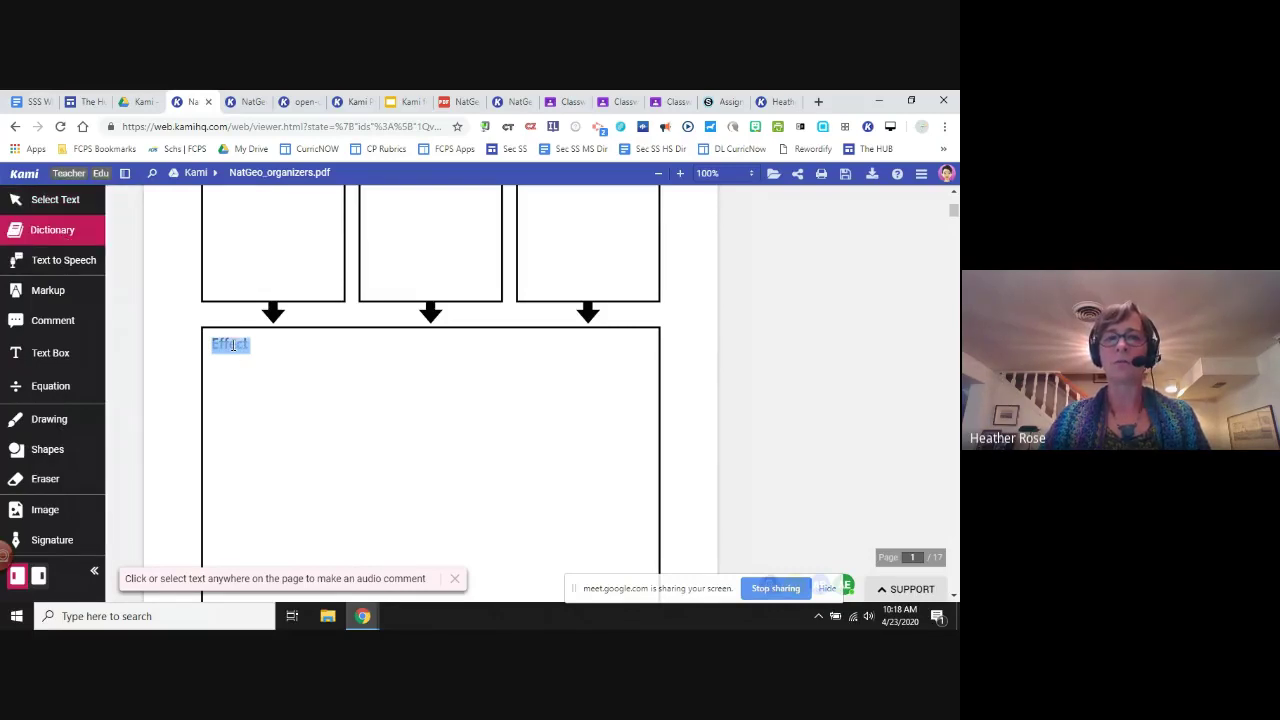
left_click(66, 204)
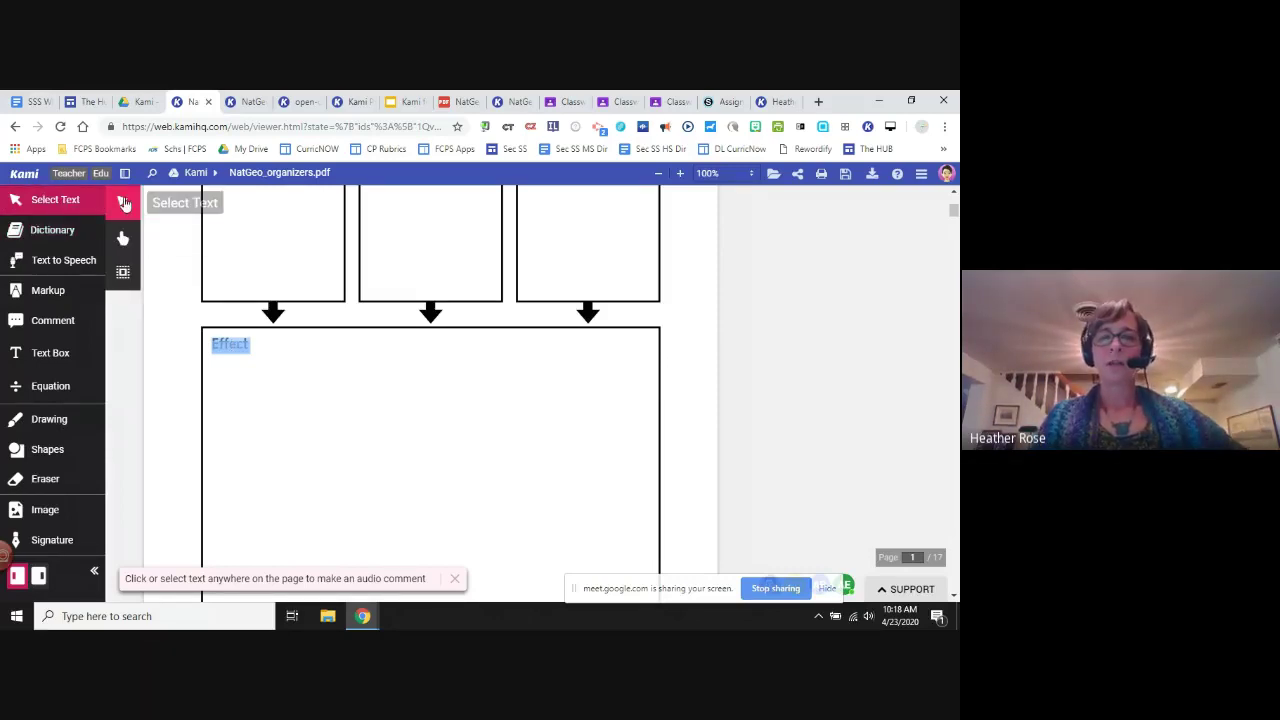
left_click(121, 239)
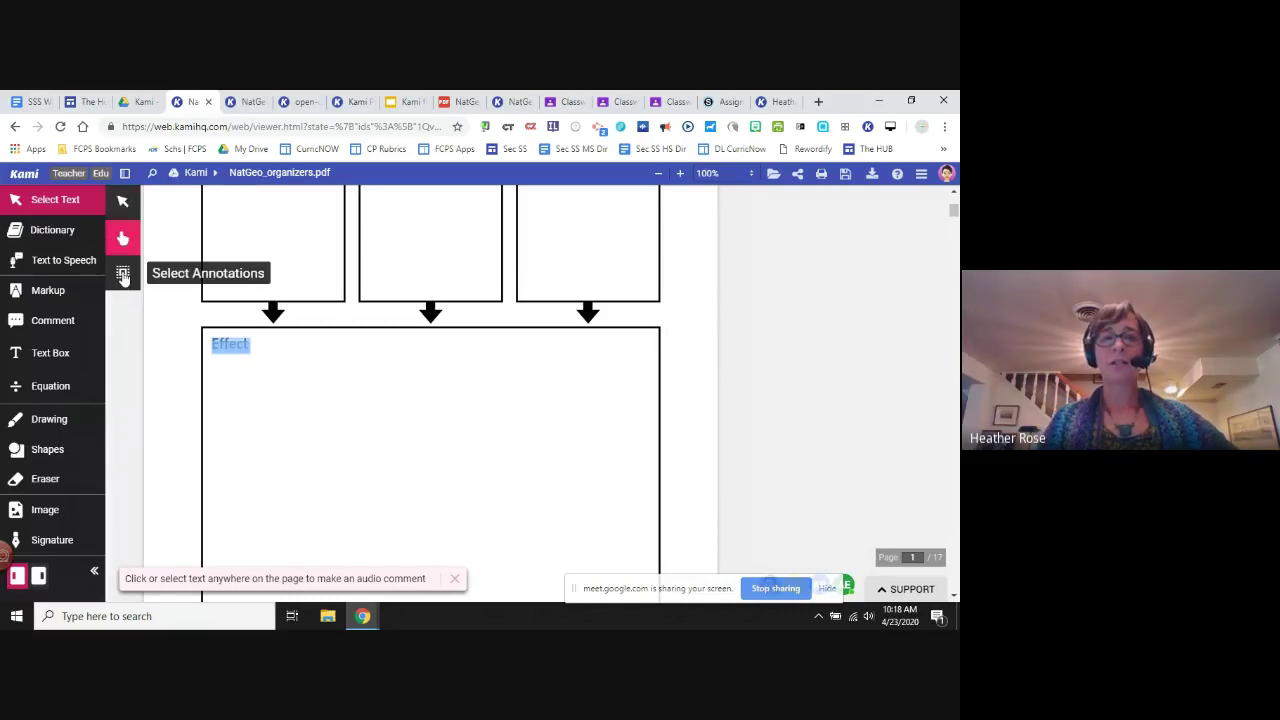
left_click(123, 274)
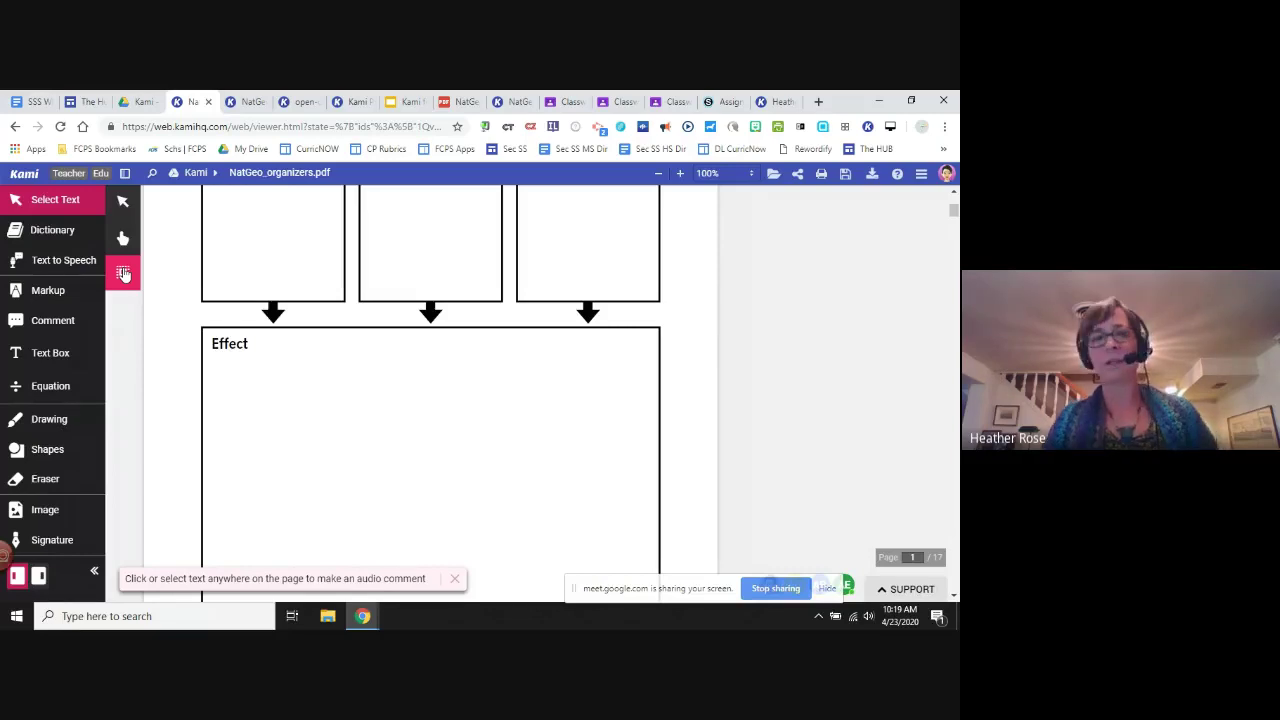
- Look up Conclusions on the page 4 Conclusions Chart with Dictionary, then turn on Text to Speech
left_click(43, 237)
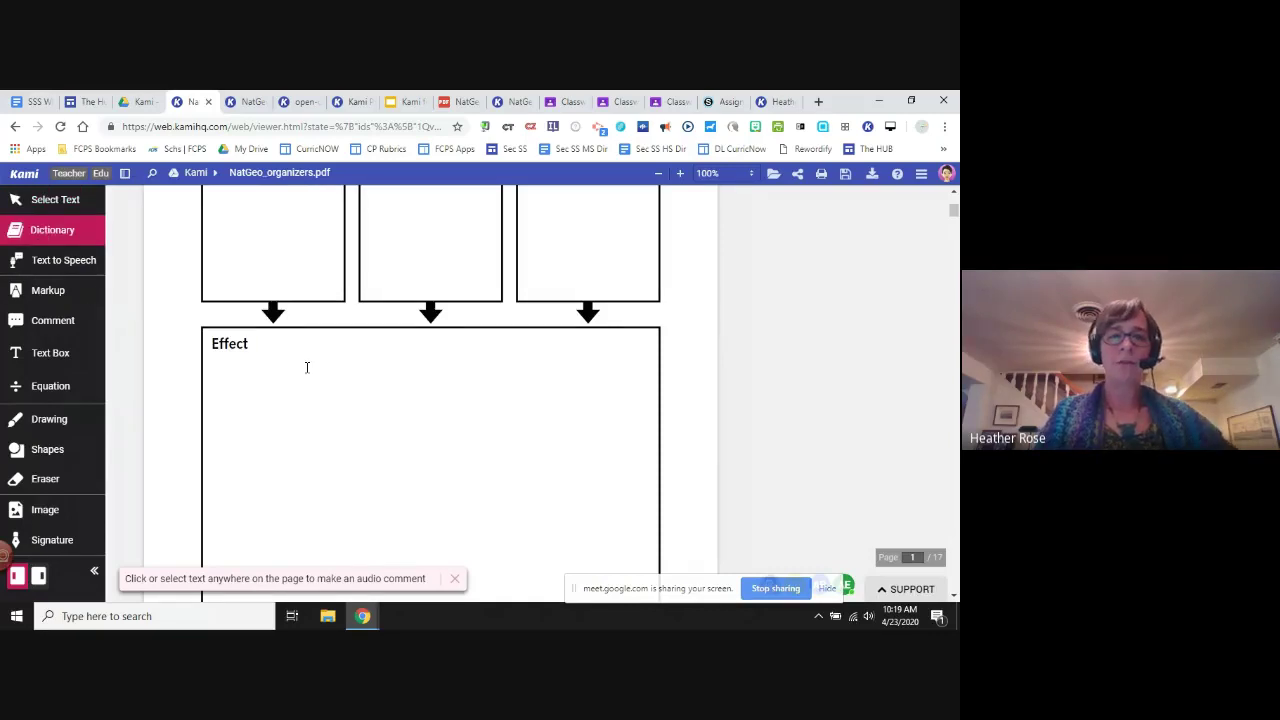
scroll(307, 367, "up", 3)
scroll(307, 367, "down", 7)
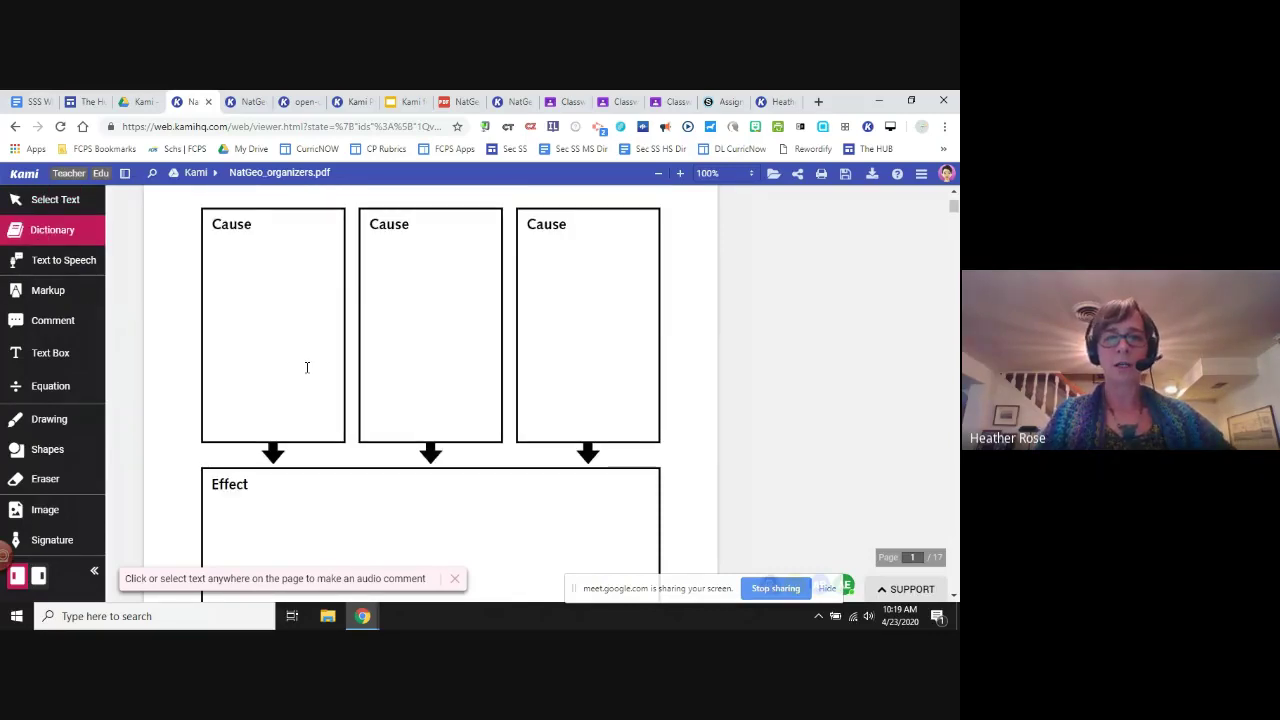
scroll(307, 367, "down", 4)
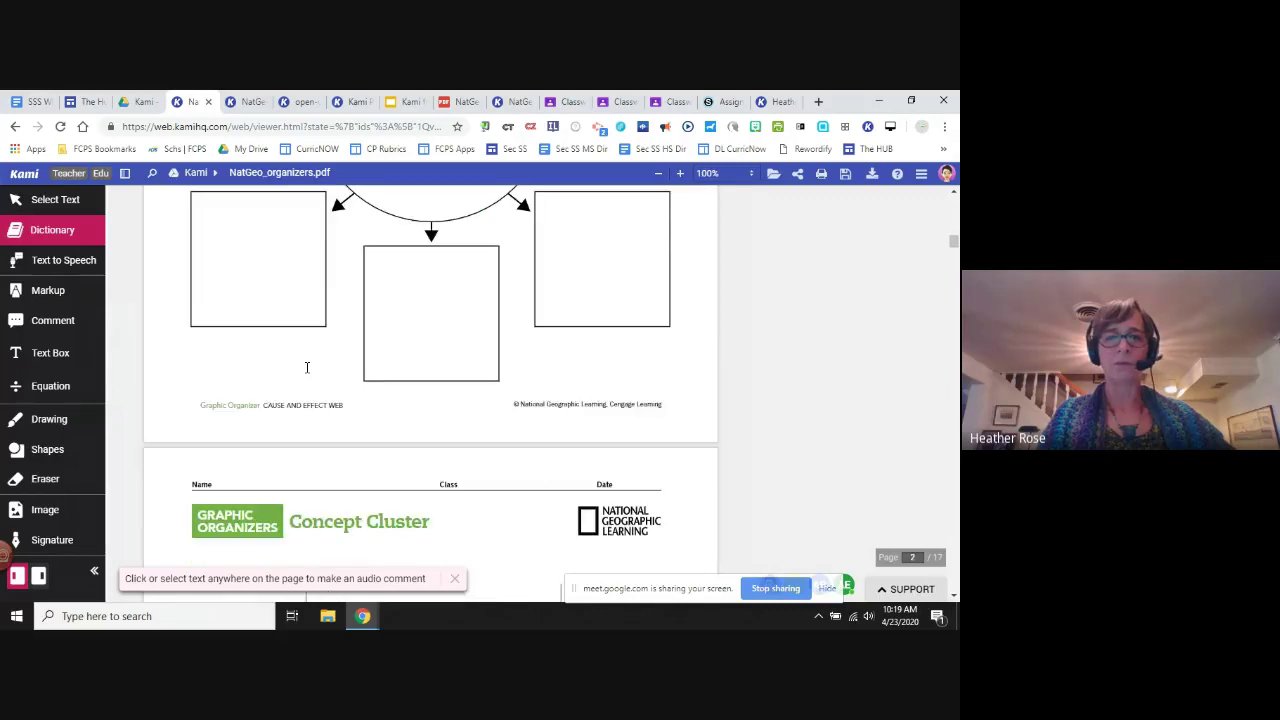
scroll(307, 367, "down", 4)
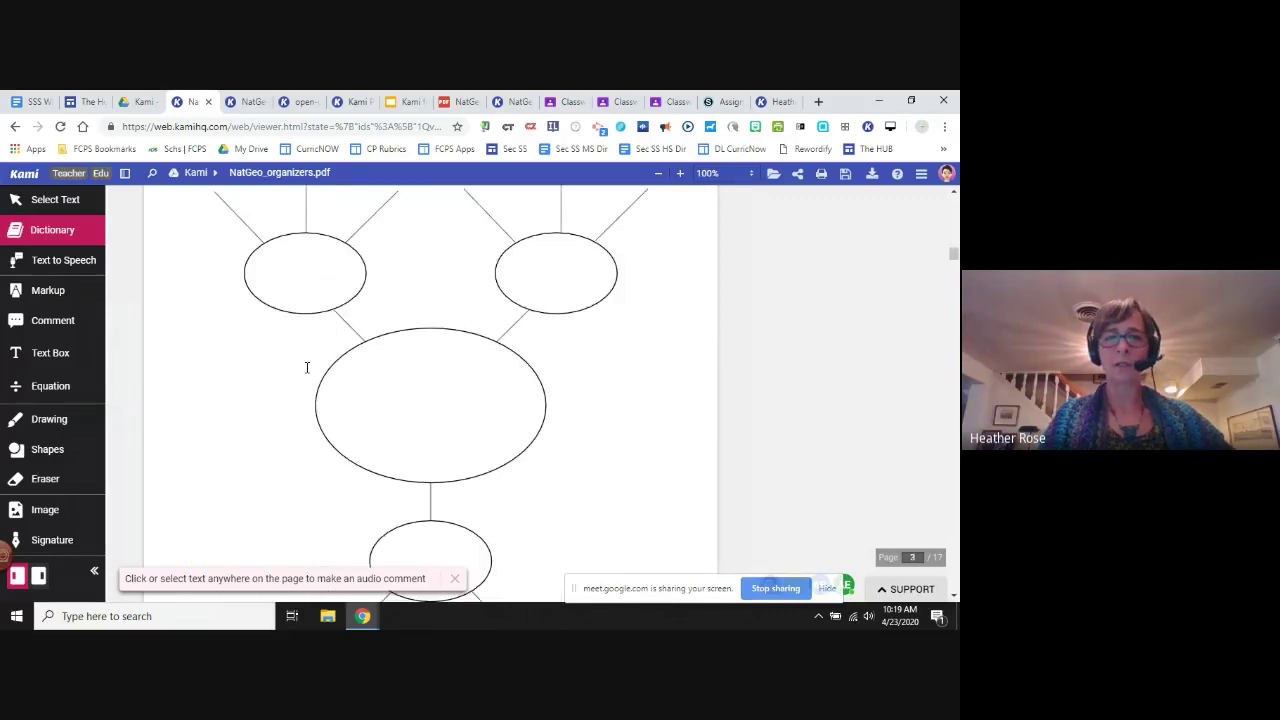
scroll(307, 367, "down", 7)
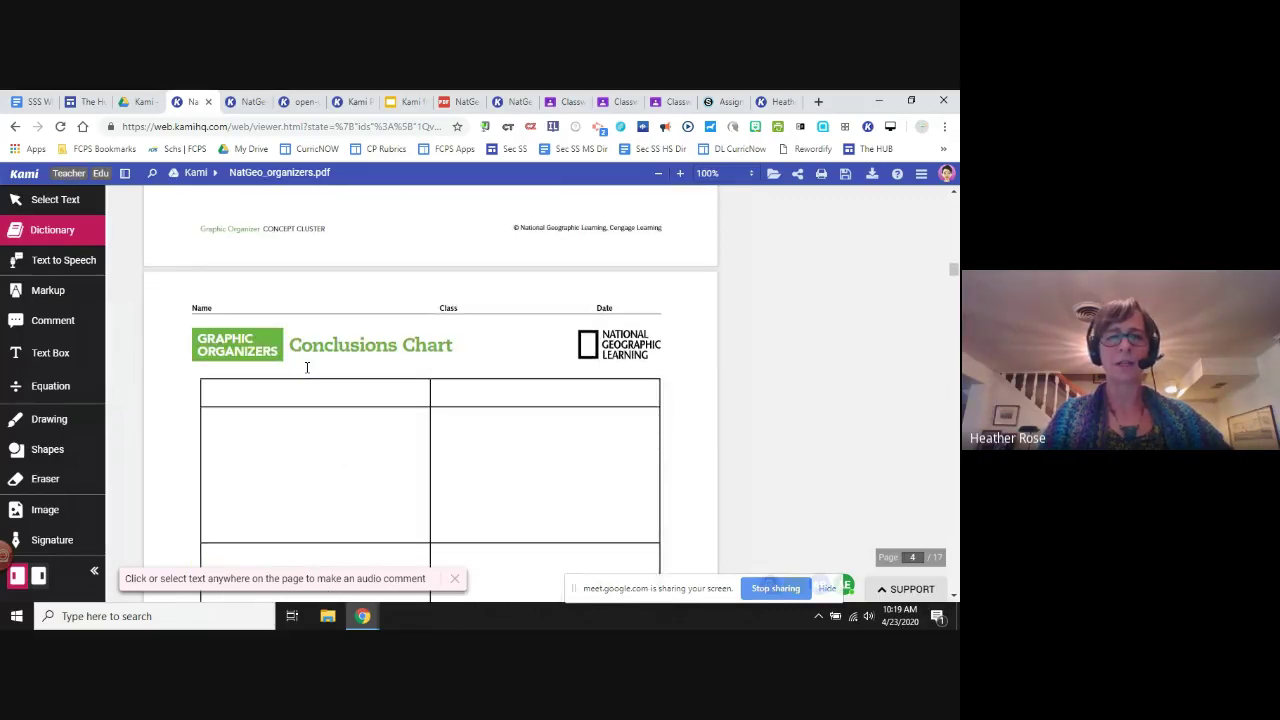
scroll(307, 367, "down", 1)
double_click(316, 277)
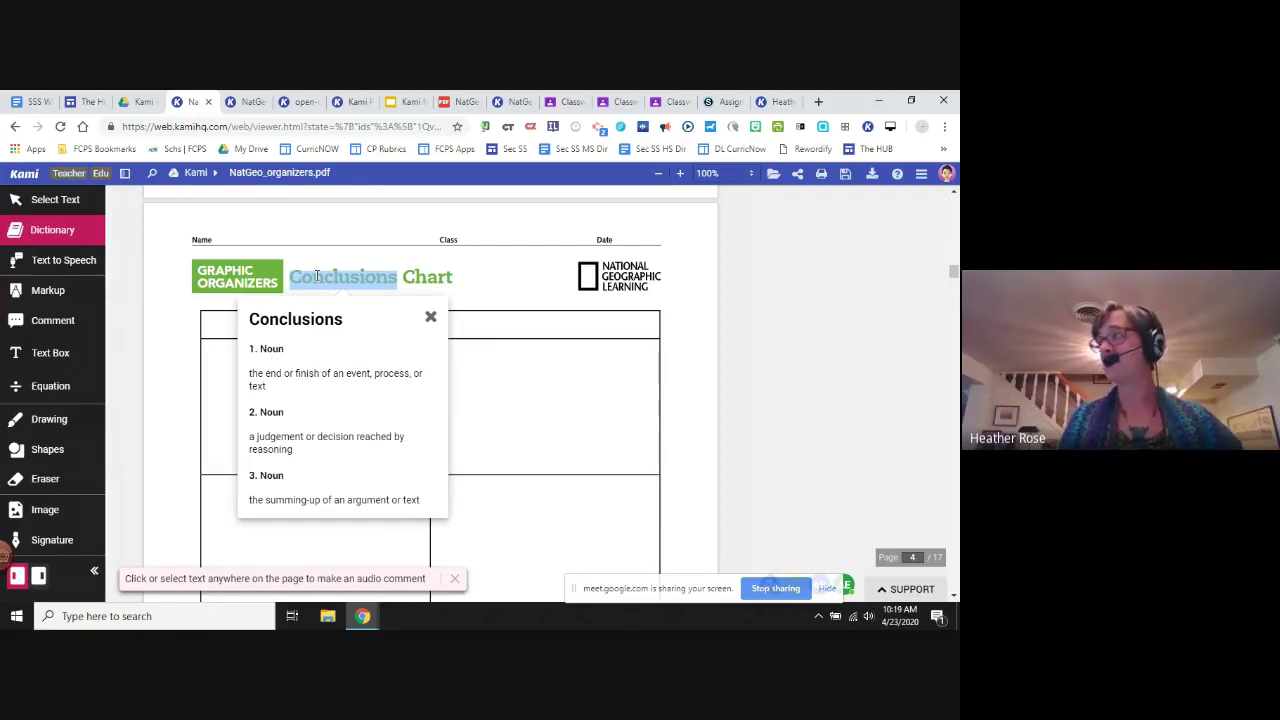
left_click(53, 263)
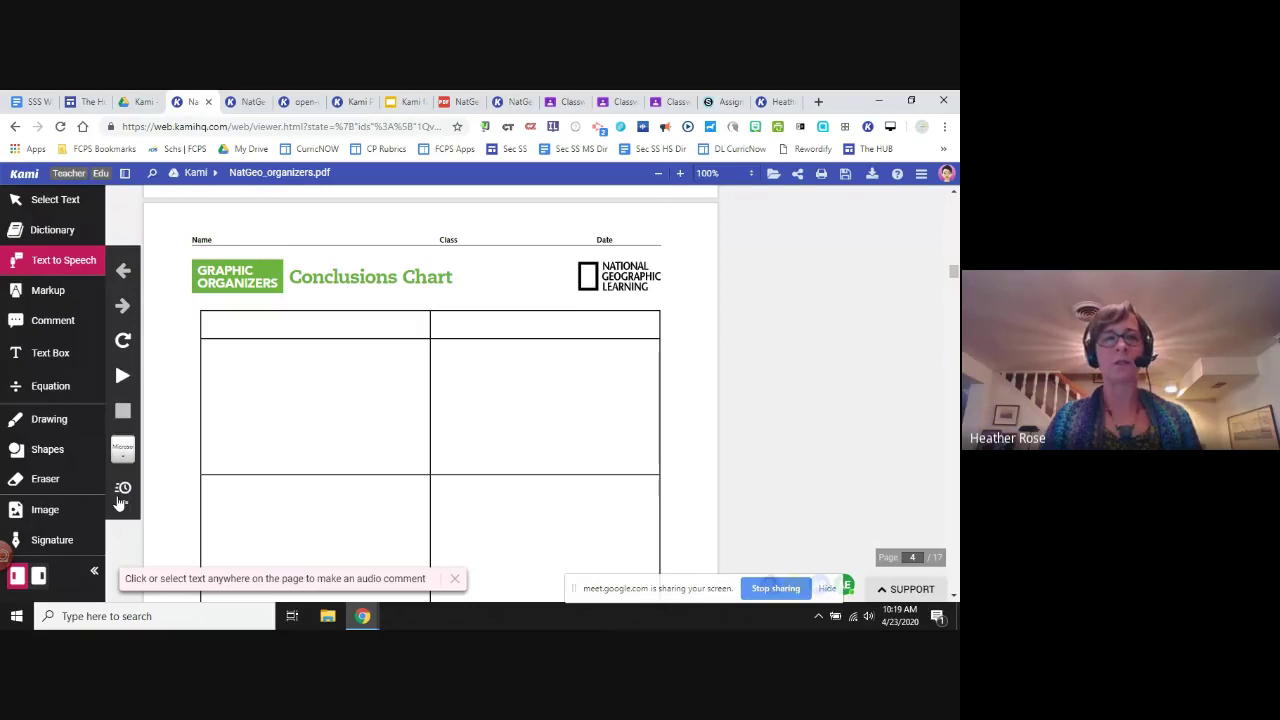
- Box-highlight the Conclusions Chart's top-left header cell in yellow
left_click(41, 293)
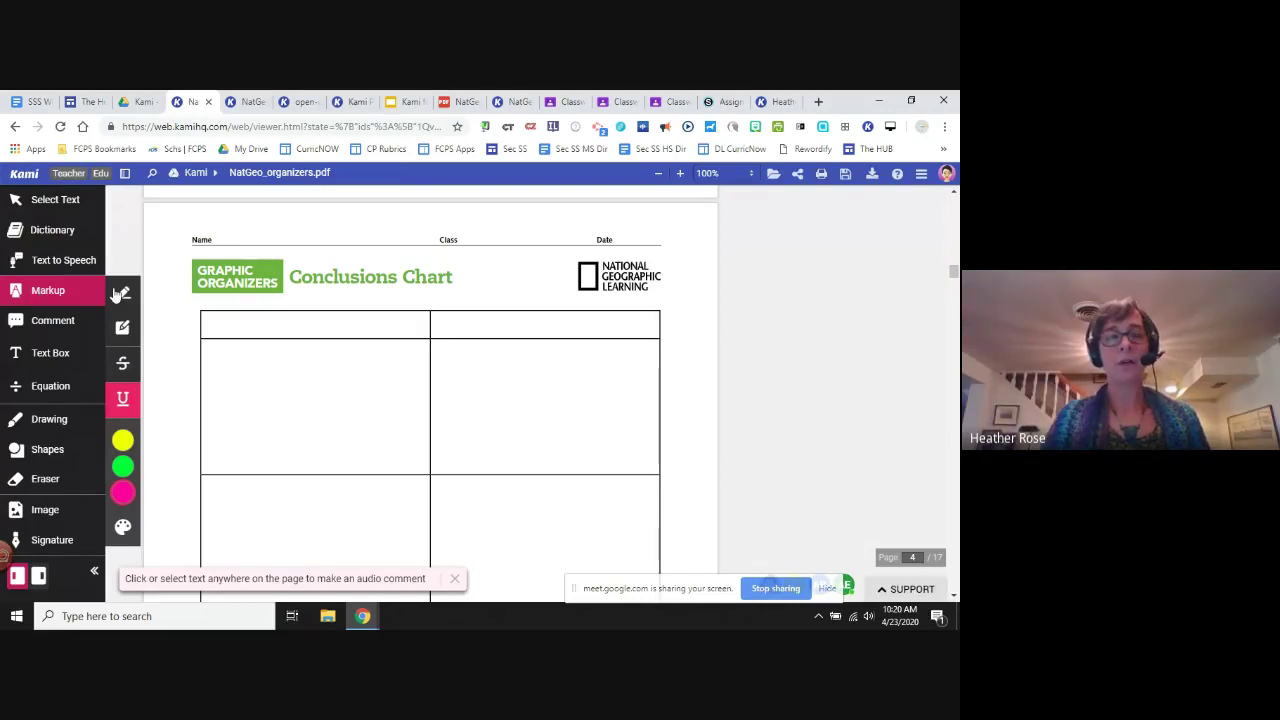
left_click(121, 294)
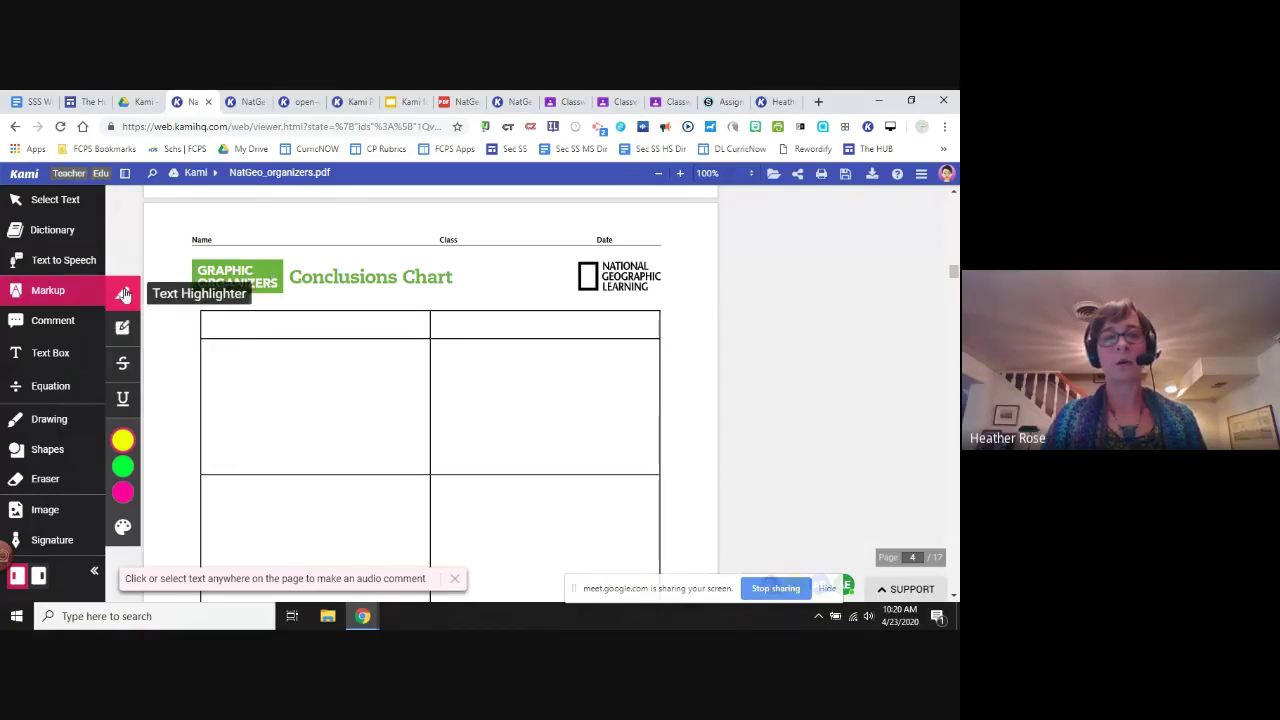
left_click(123, 327)
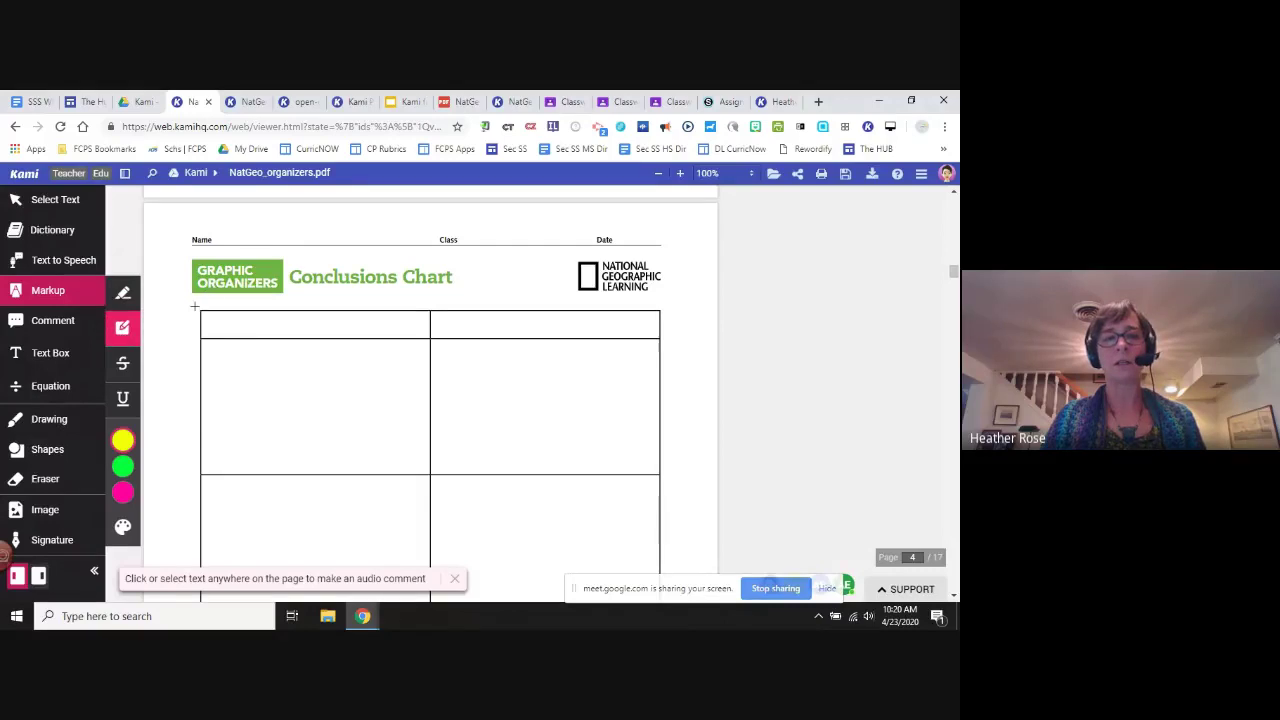
left_click_drag(205, 316, 428, 338)
mouse_move(118, 446)
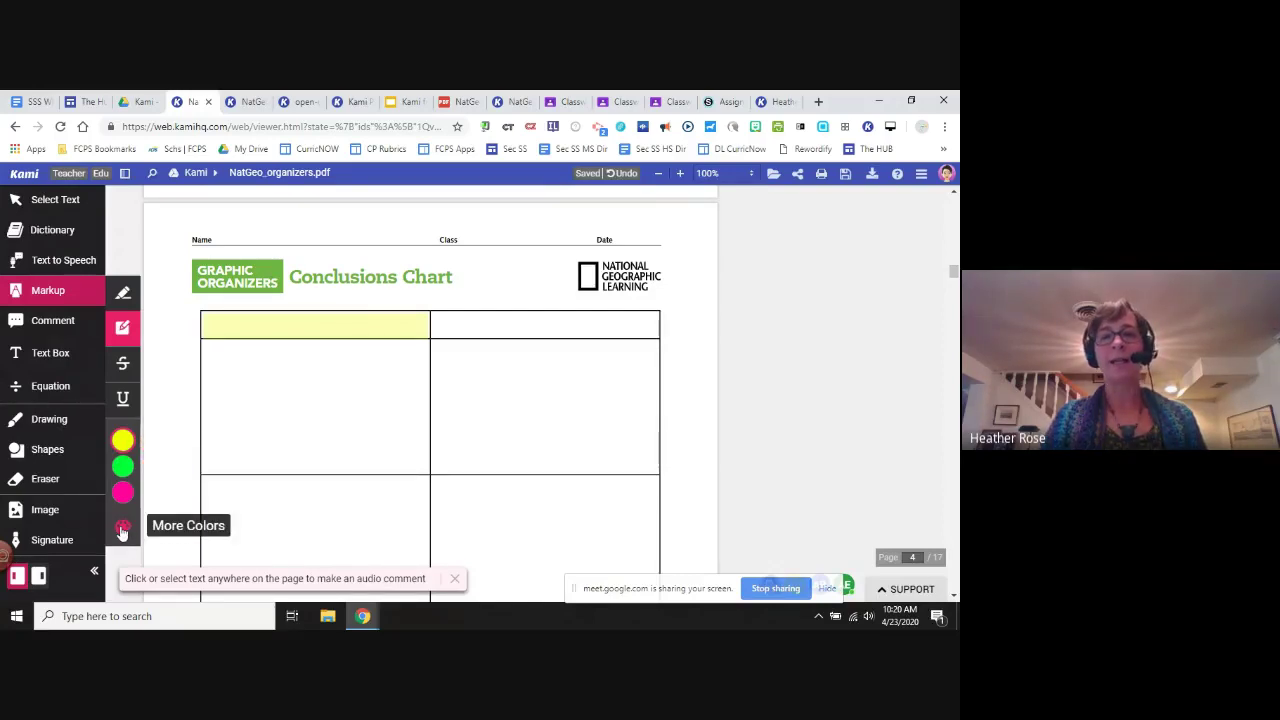
- Replace the last colour slot with purple and save the custom palette
left_click(122, 532)
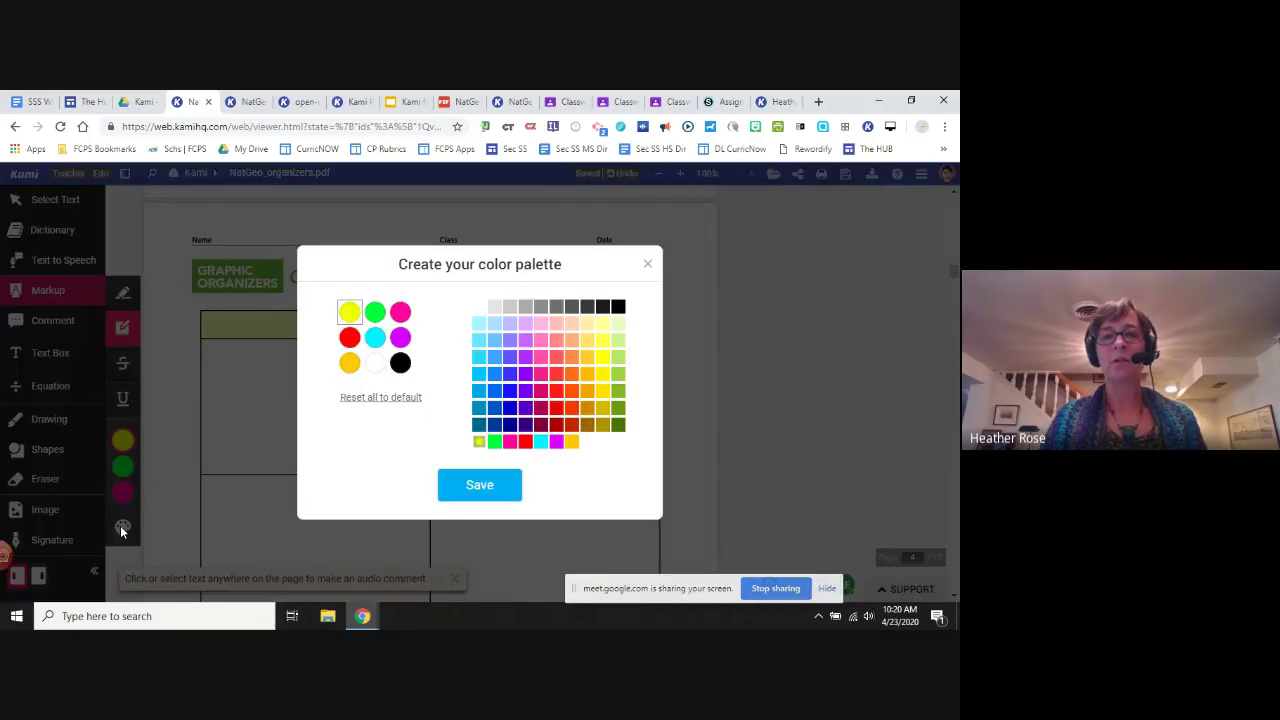
left_click(400, 363)
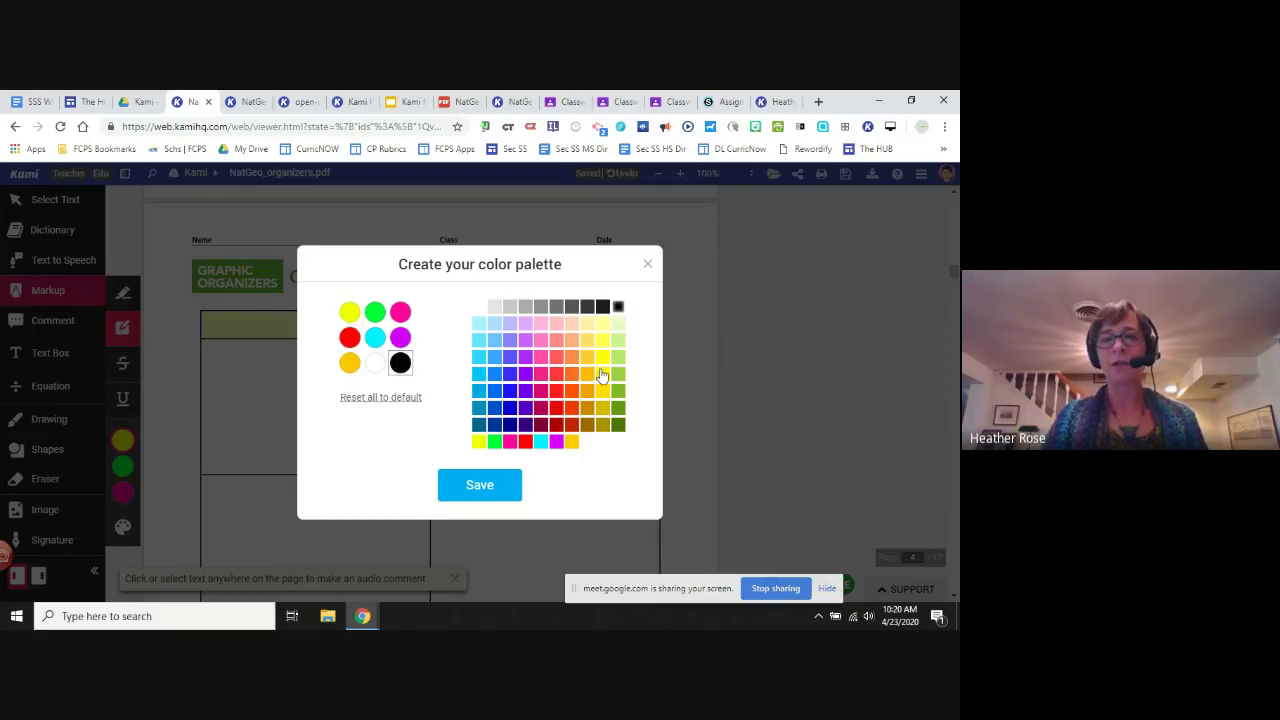
left_click(524, 392)
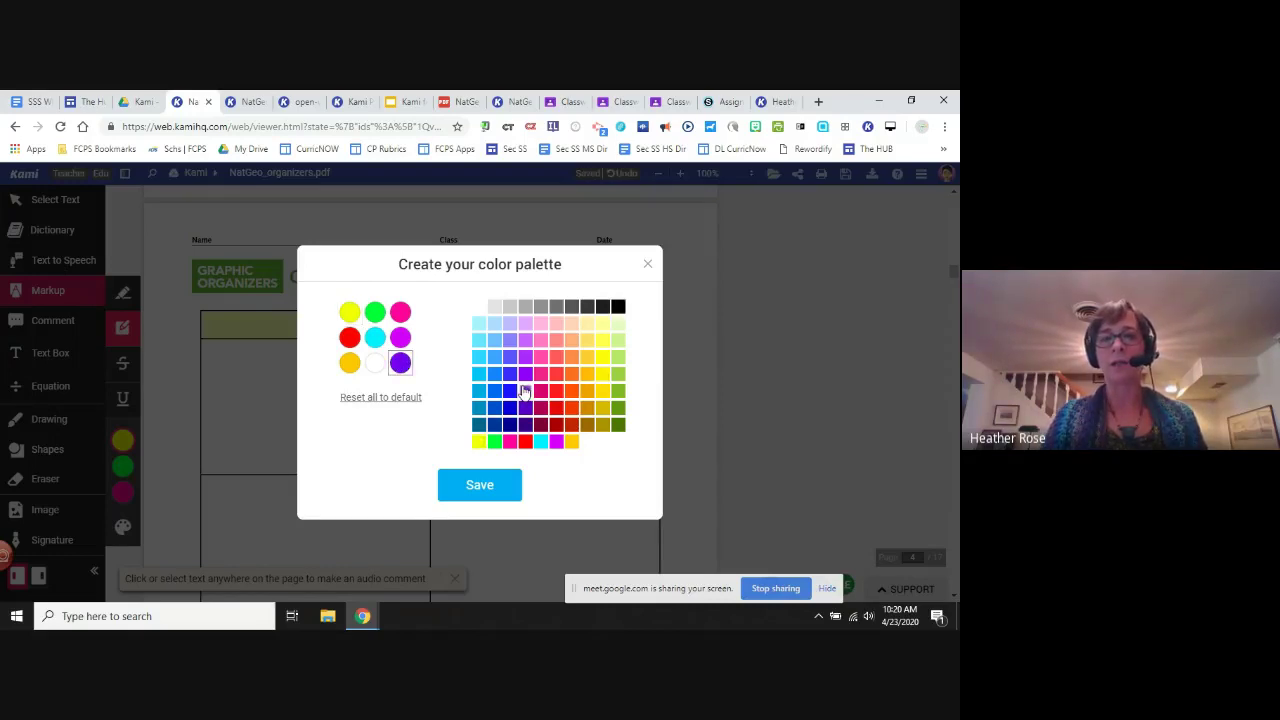
left_click(479, 486)
left_click(122, 493)
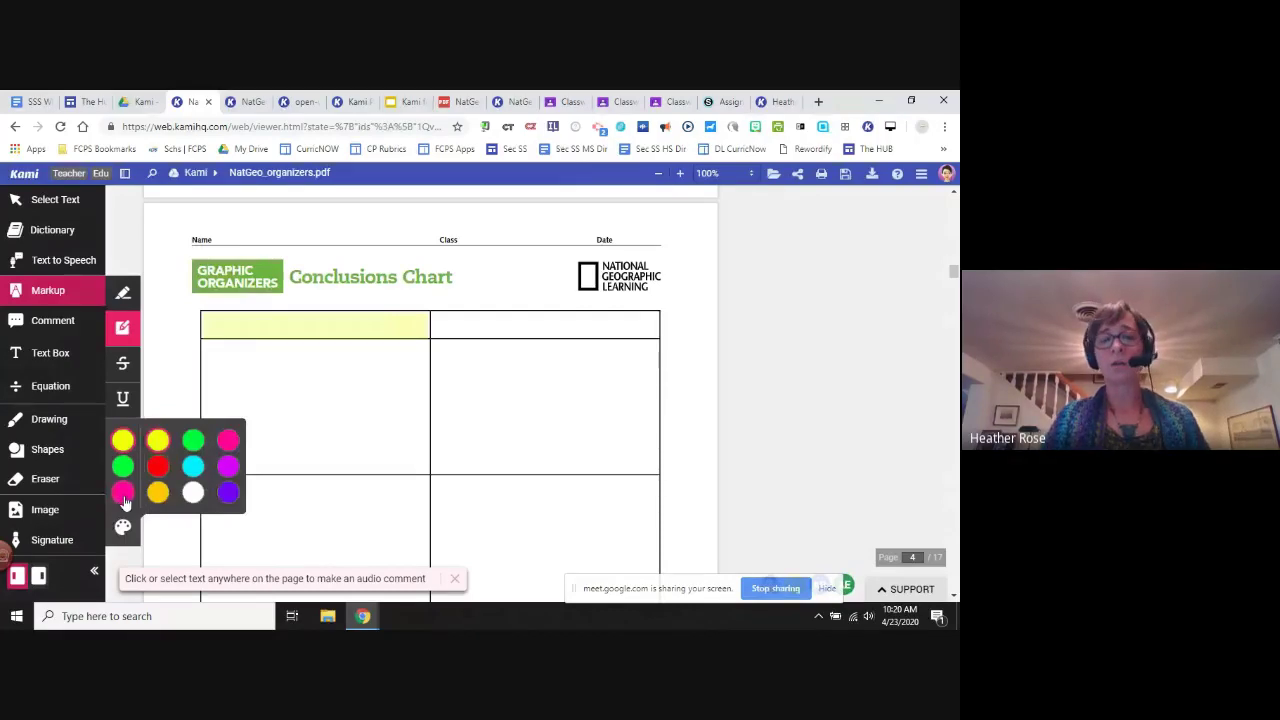
- Dismiss the colour popup and switch to the Text Box tool at 14-point font size
left_click(123, 499)
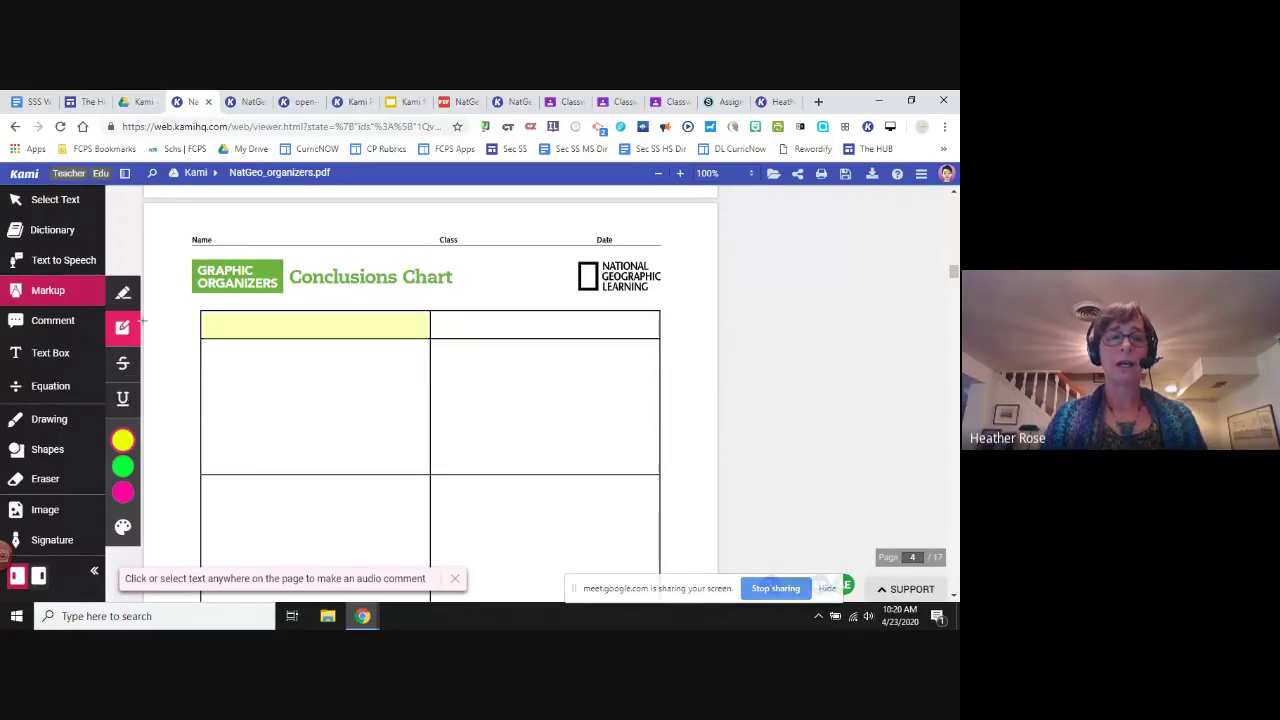
left_click(47, 358)
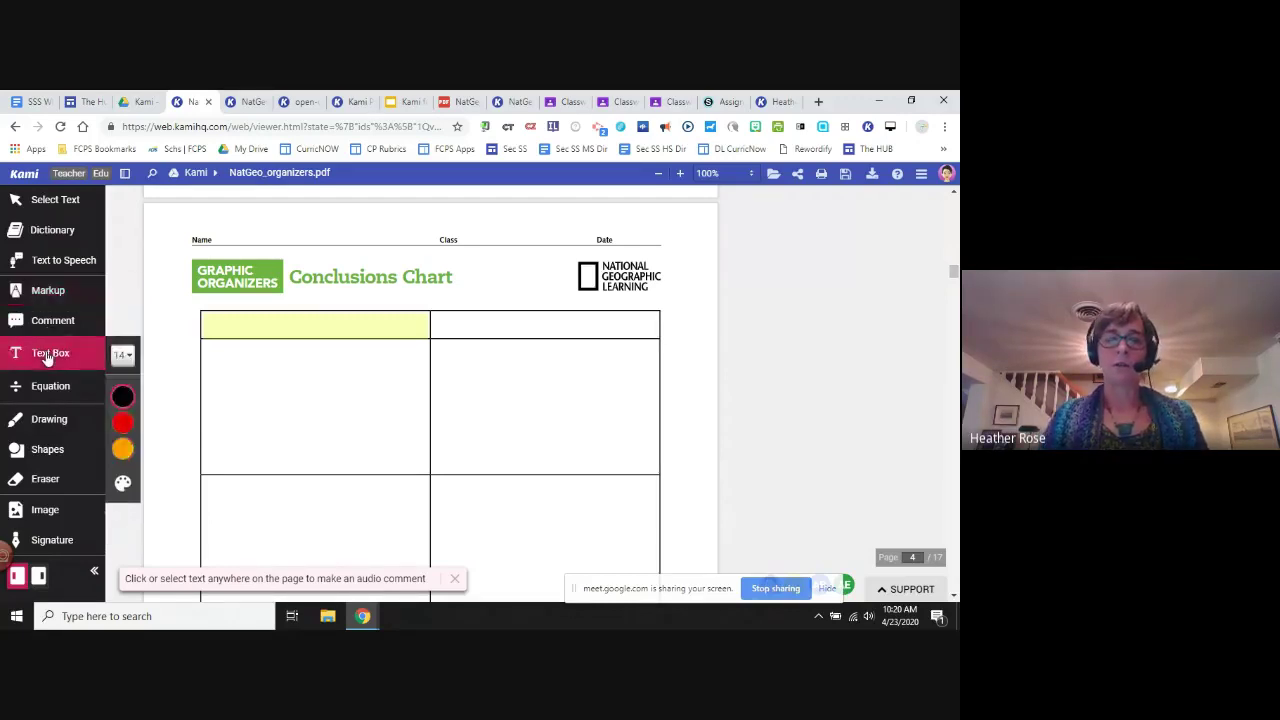
left_click(124, 356)
left_click(122, 449)
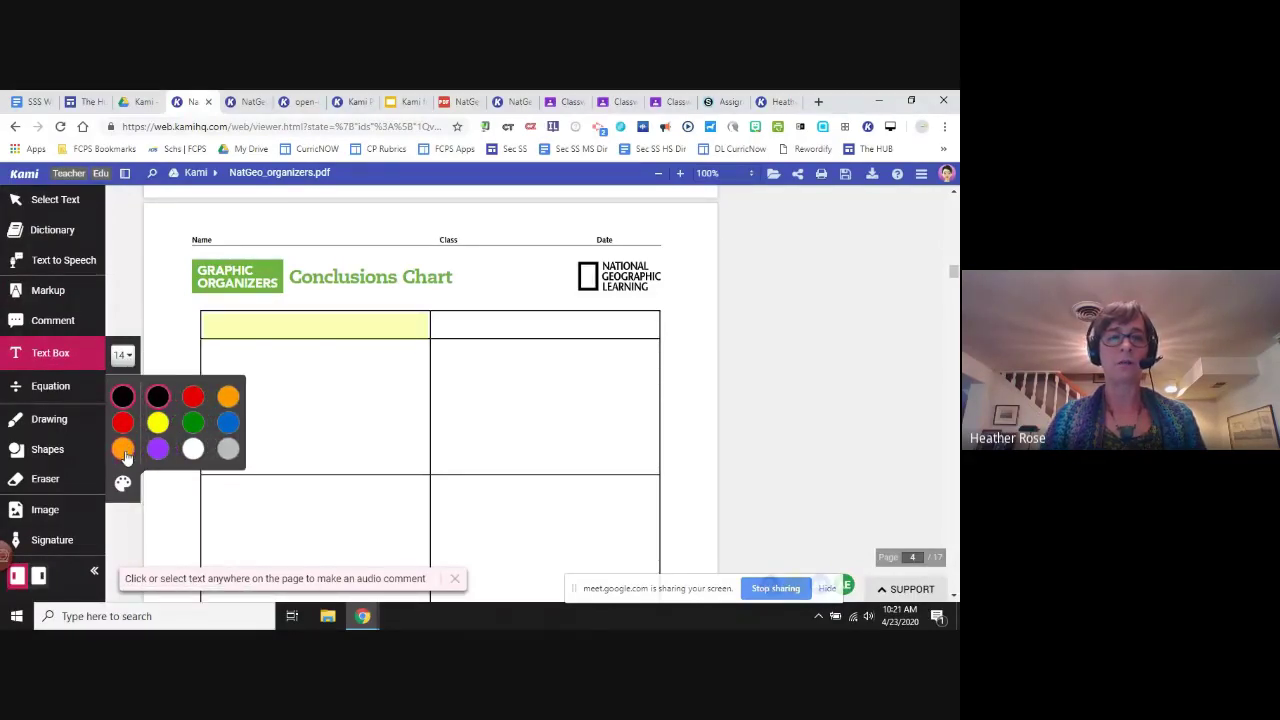
- Select the Equation tool and browse its π Insert Symbols math palette
left_click(43, 391)
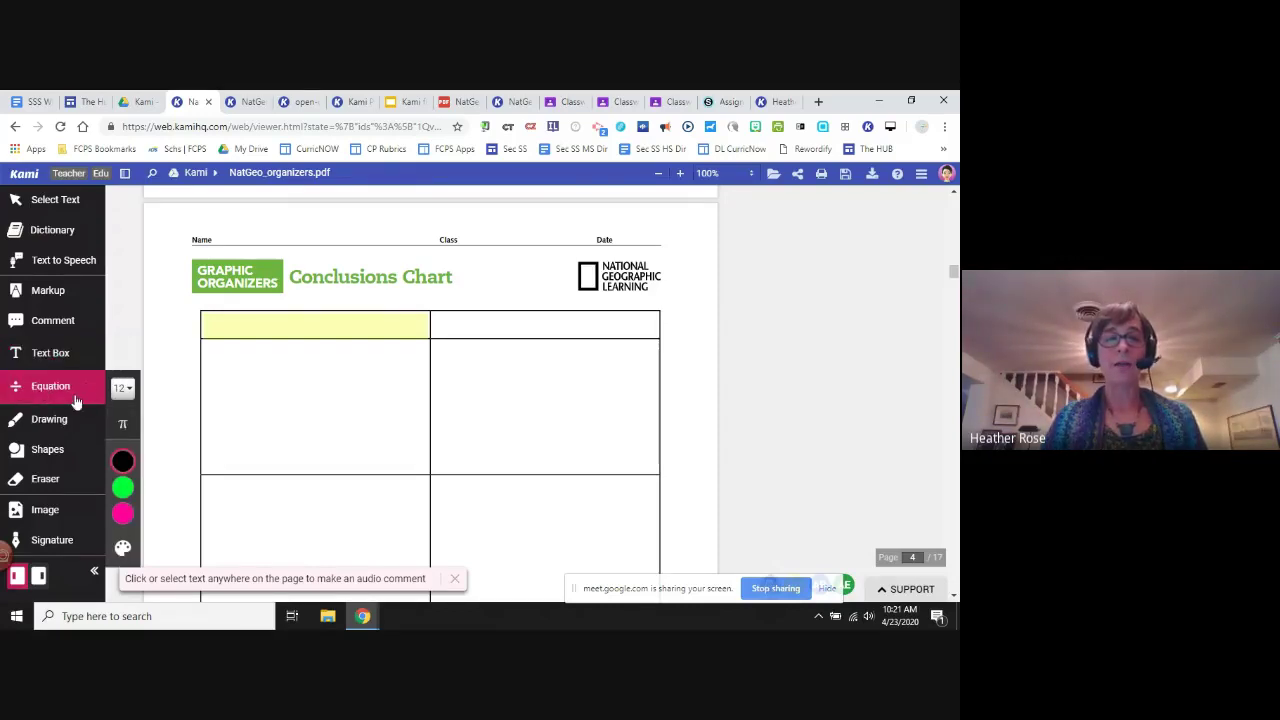
left_click(124, 428)
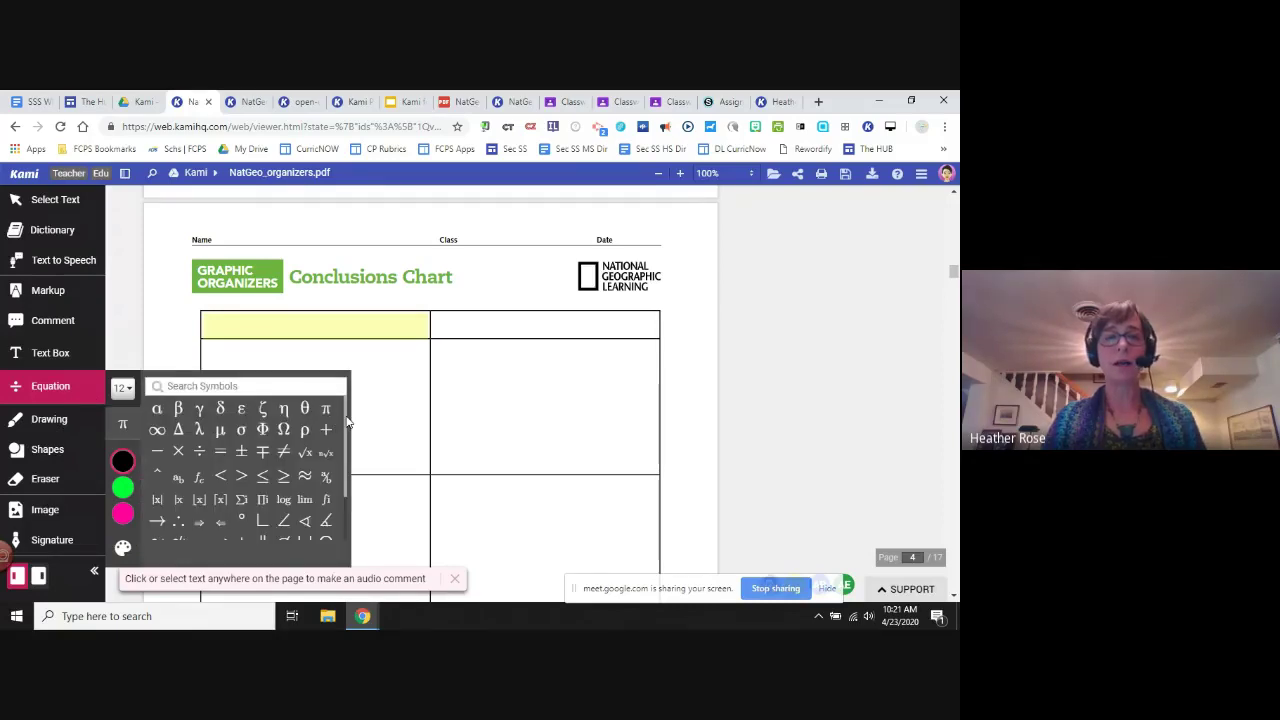
mouse_move(347, 422)
left_mouse_down()
mouse_move(340, 505)
mouse_move(338, 404)
left_mouse_up()
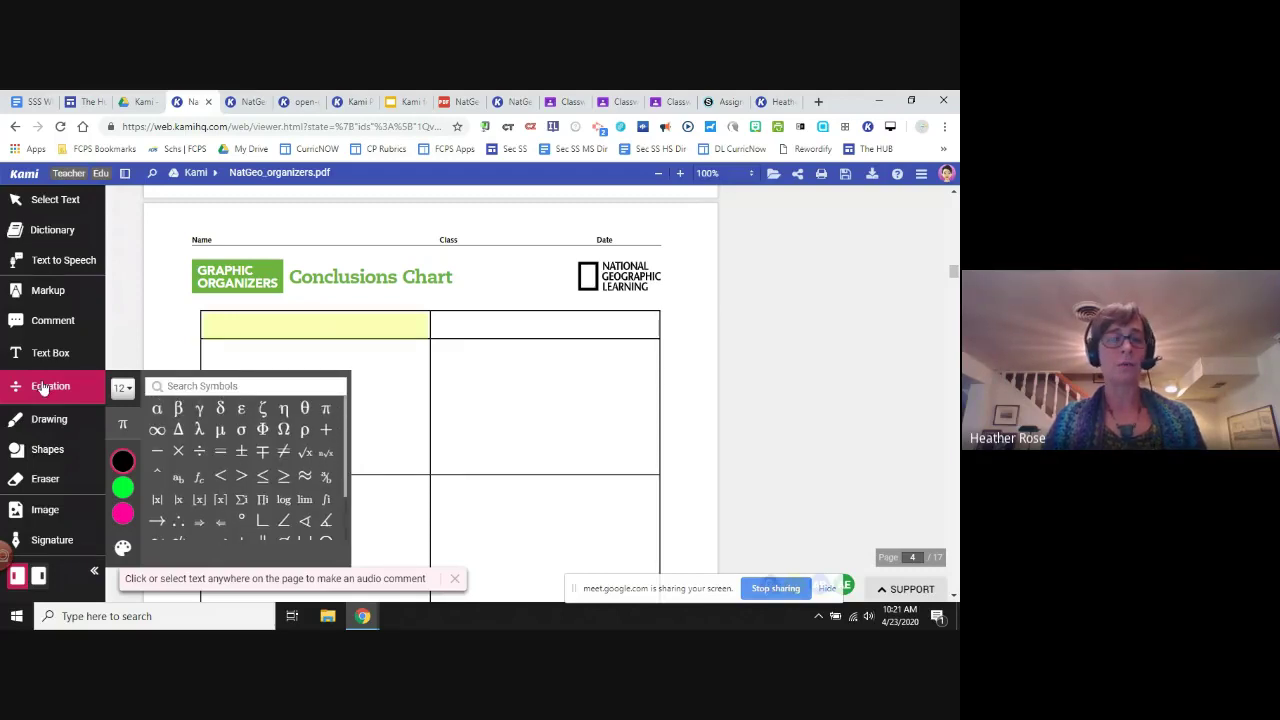
- Draw a cyan freehand squiggle across the Conclusions Chart's second row
left_click(49, 421)
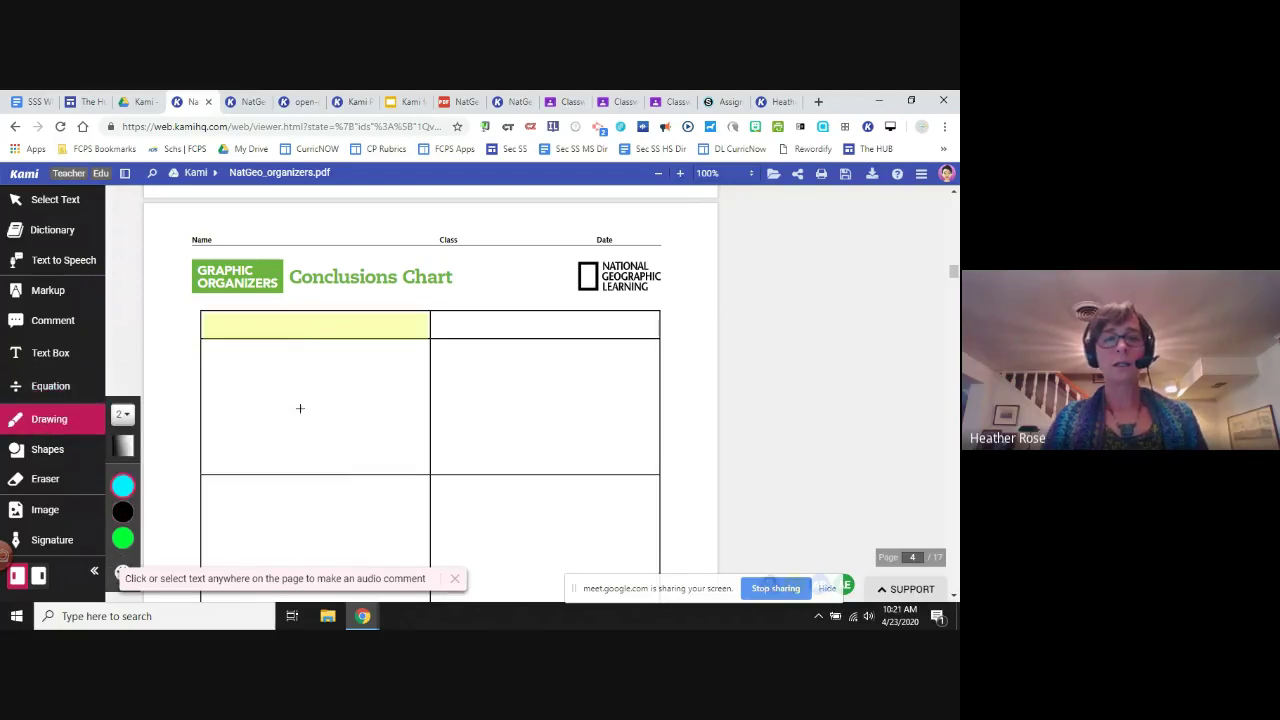
mouse_move(300, 408)
left_mouse_down()
mouse_move(362, 377)
mouse_move(490, 398)
left_mouse_up()
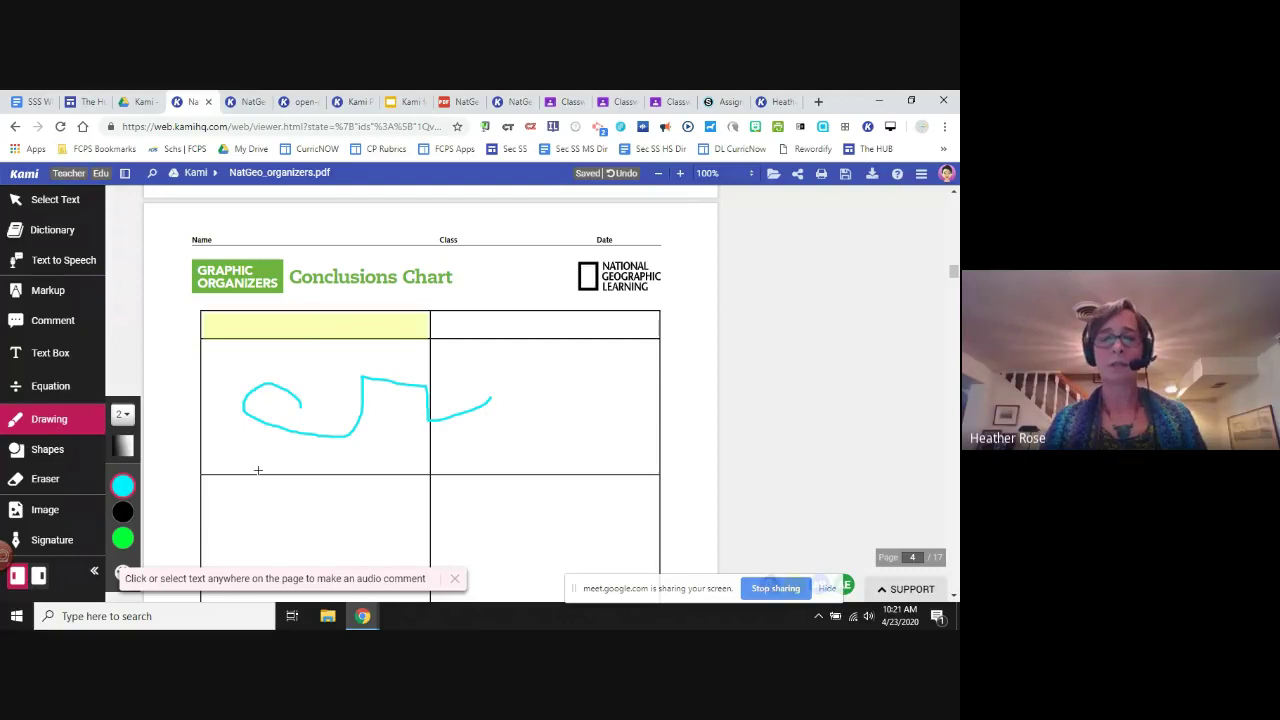
left_click(46, 455)
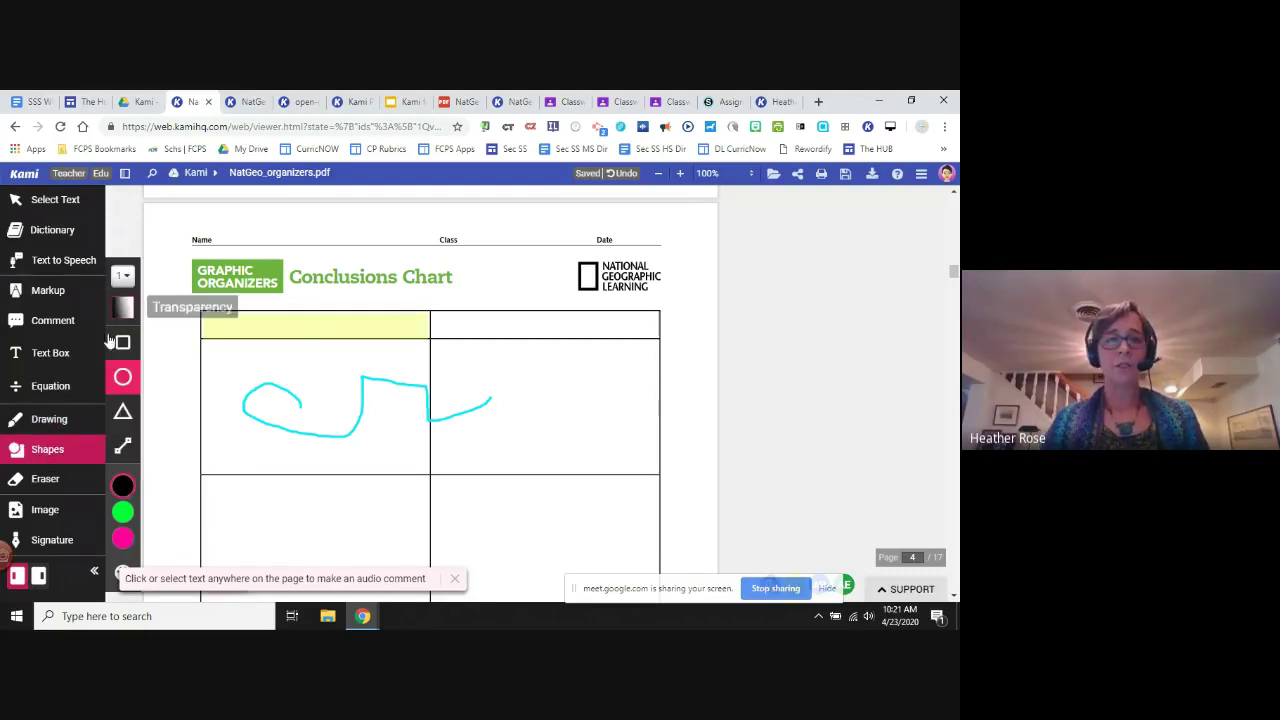
- Erase the cyan squiggle from the chart, then select the Image tool
left_click(45, 482)
left_click(257, 385)
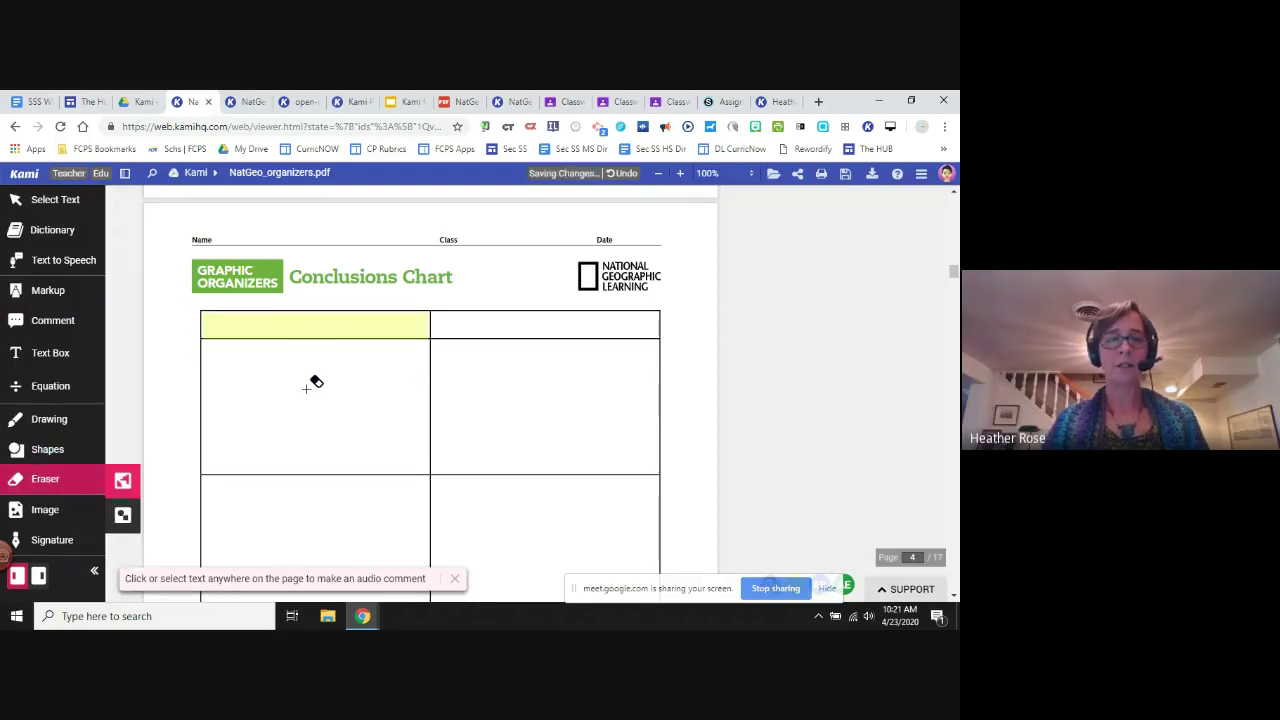
scroll(300, 431, "down", 1)
scroll(300, 431, "down", 1)
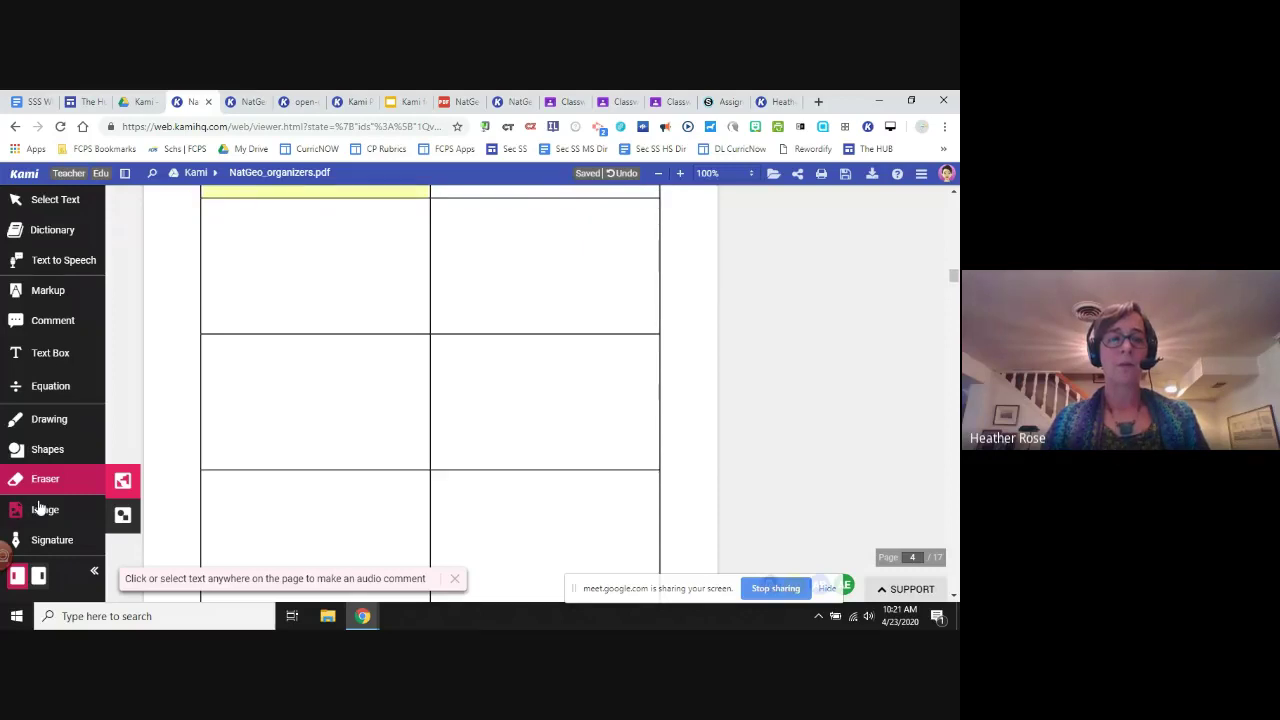
left_click(54, 514)
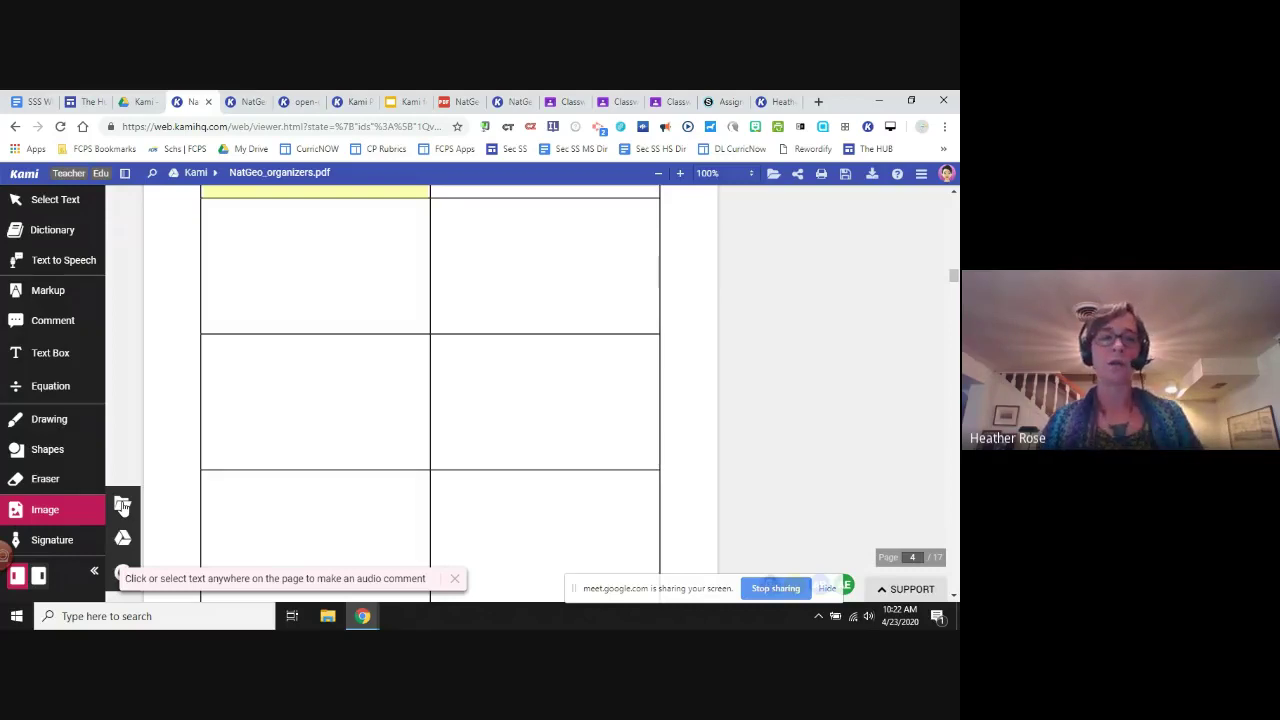
- Choose the Signature tool and show the Signatures dialog with saved signatures
left_click(60, 543)
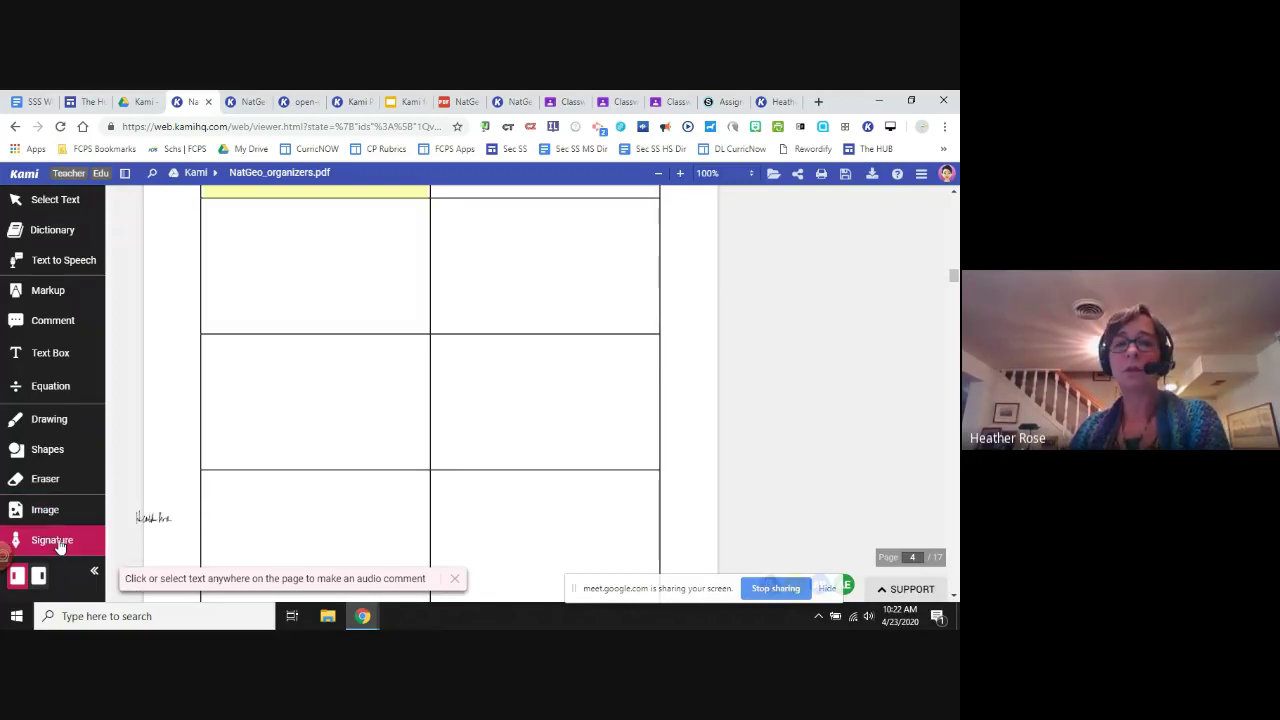
left_click(60, 543)
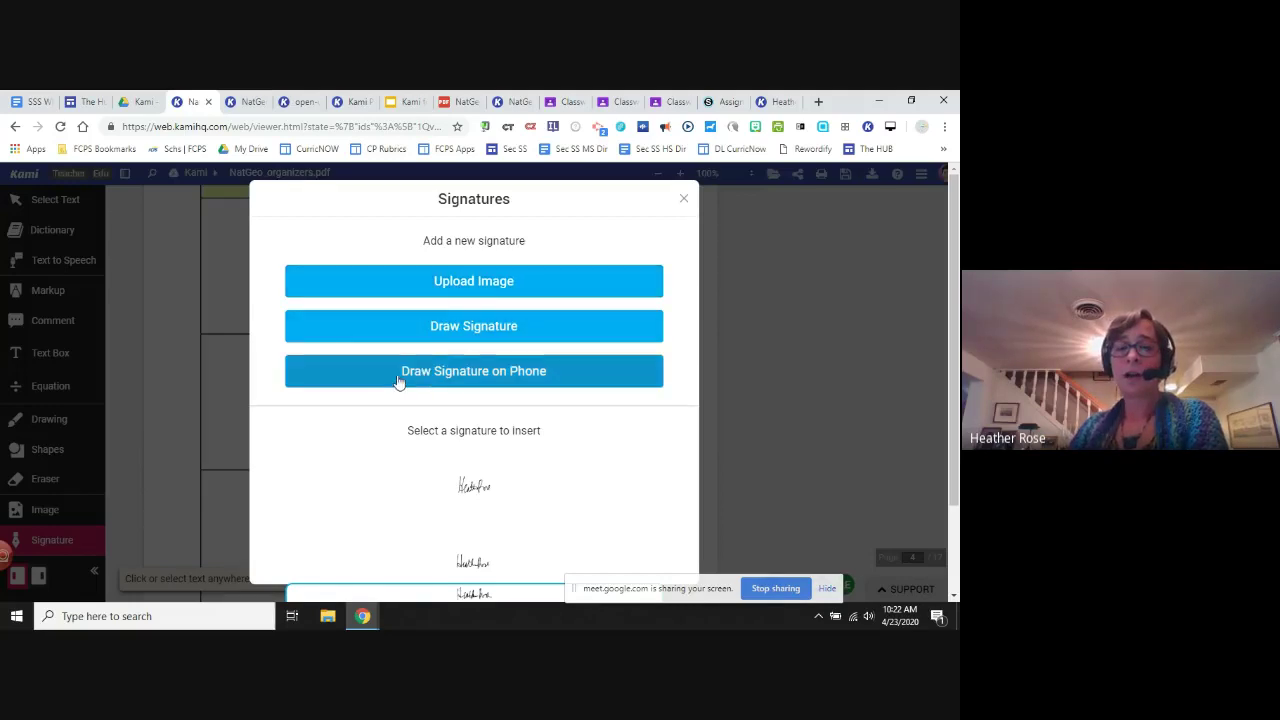
- Start a phone-drawn signature, cancel it, and scroll through the saved signatures
left_click(513, 373)
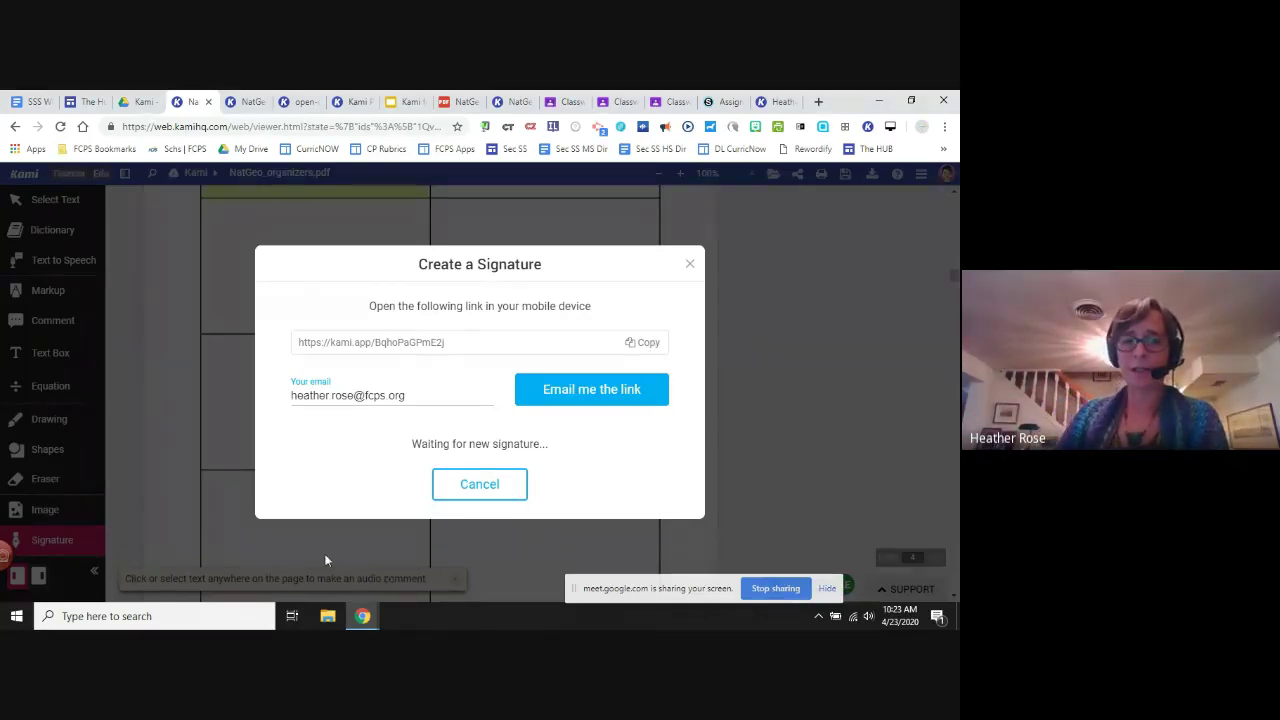
left_click(511, 494)
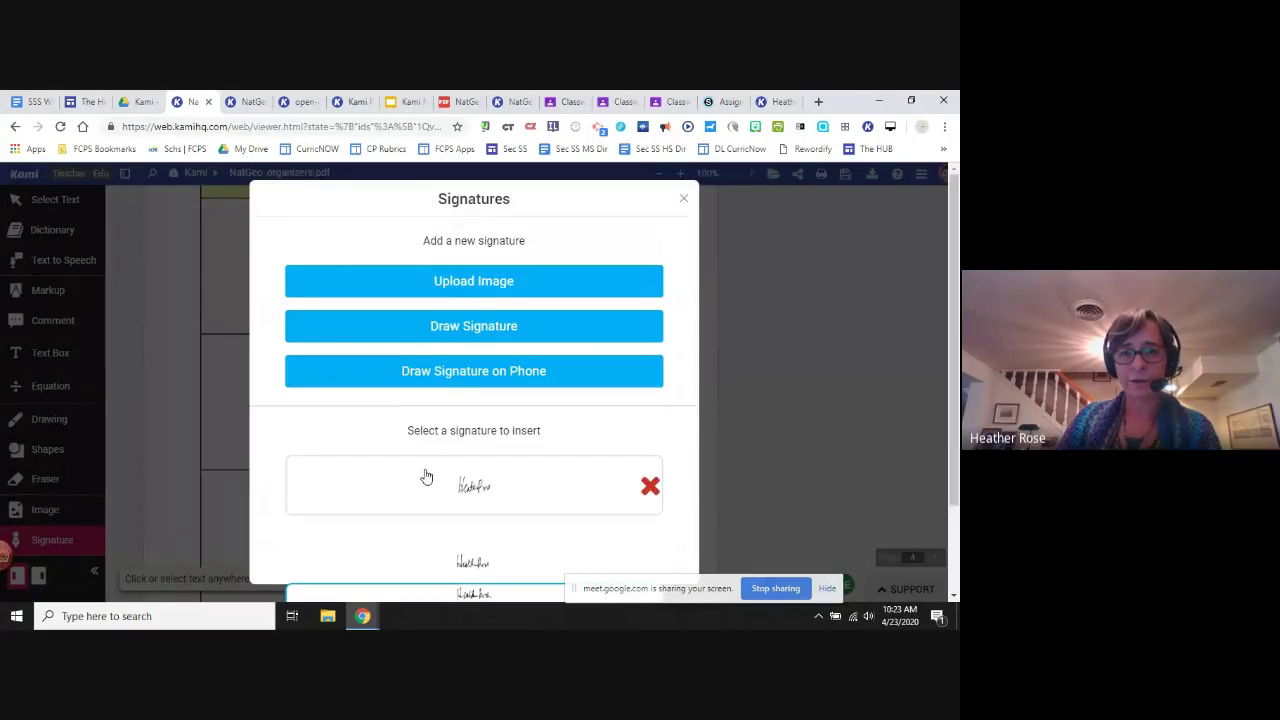
scroll(423, 475, "down", 2)
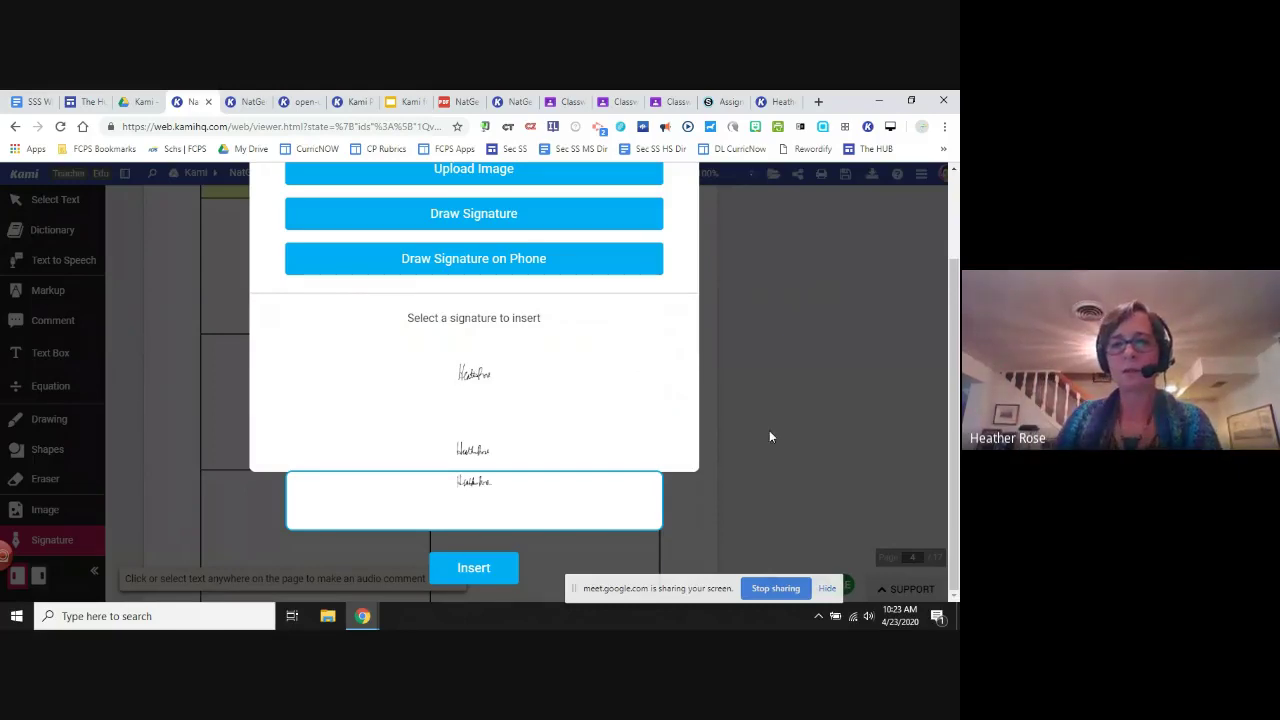
scroll(749, 447, "up", 2)
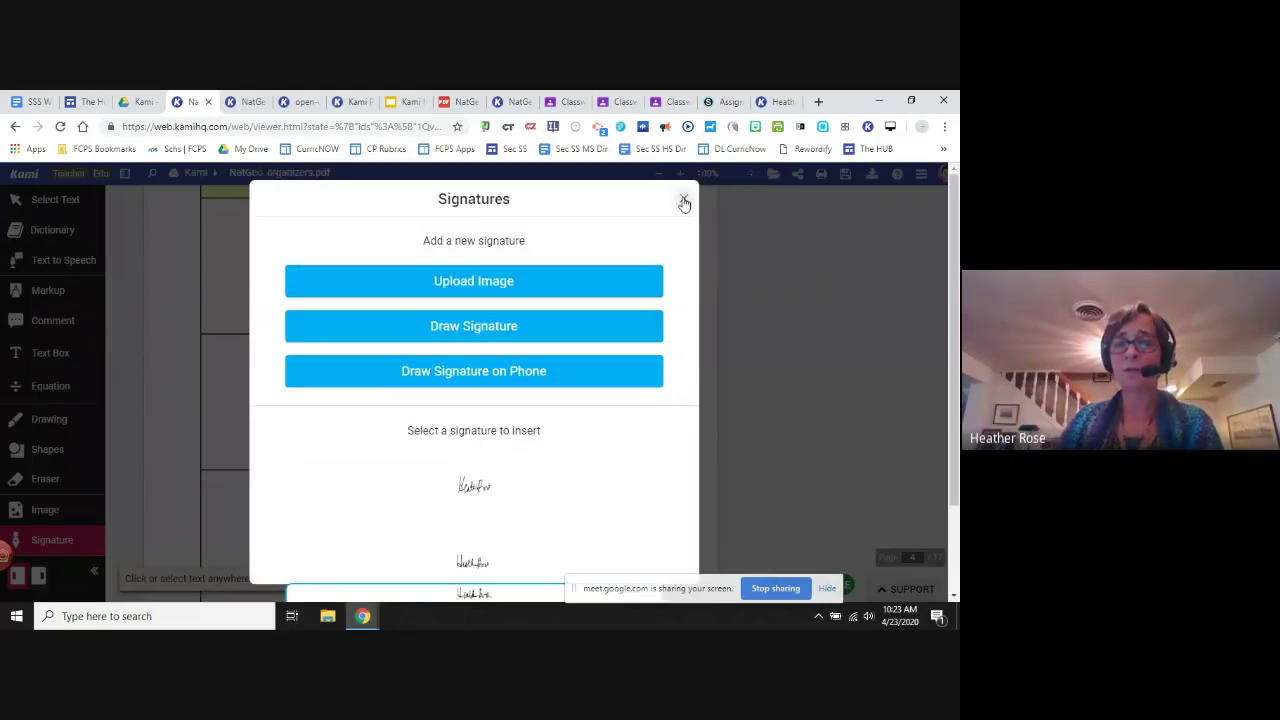
- Close the Signatures dialog and switch to the Draw Conclusions Organizer tab showing its Sharing Options
left_click(684, 203)
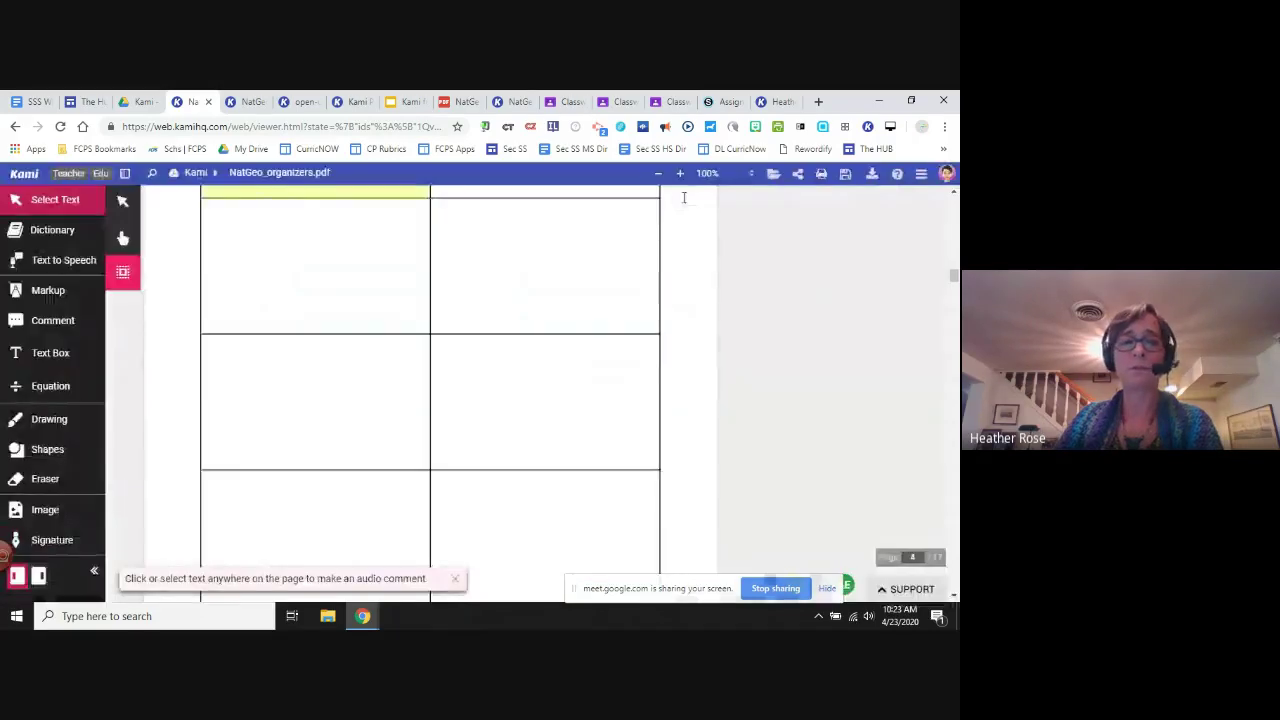
scroll(460, 368, "up", 3)
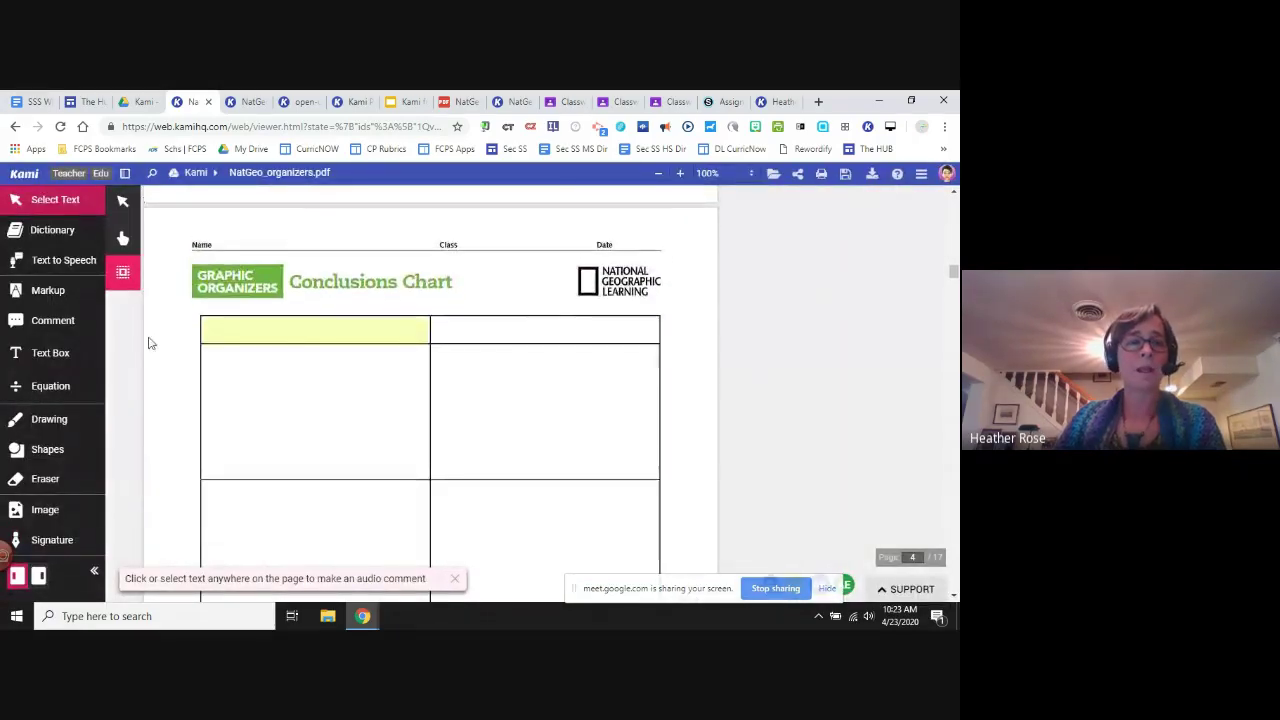
scroll(149, 337, "up", 3)
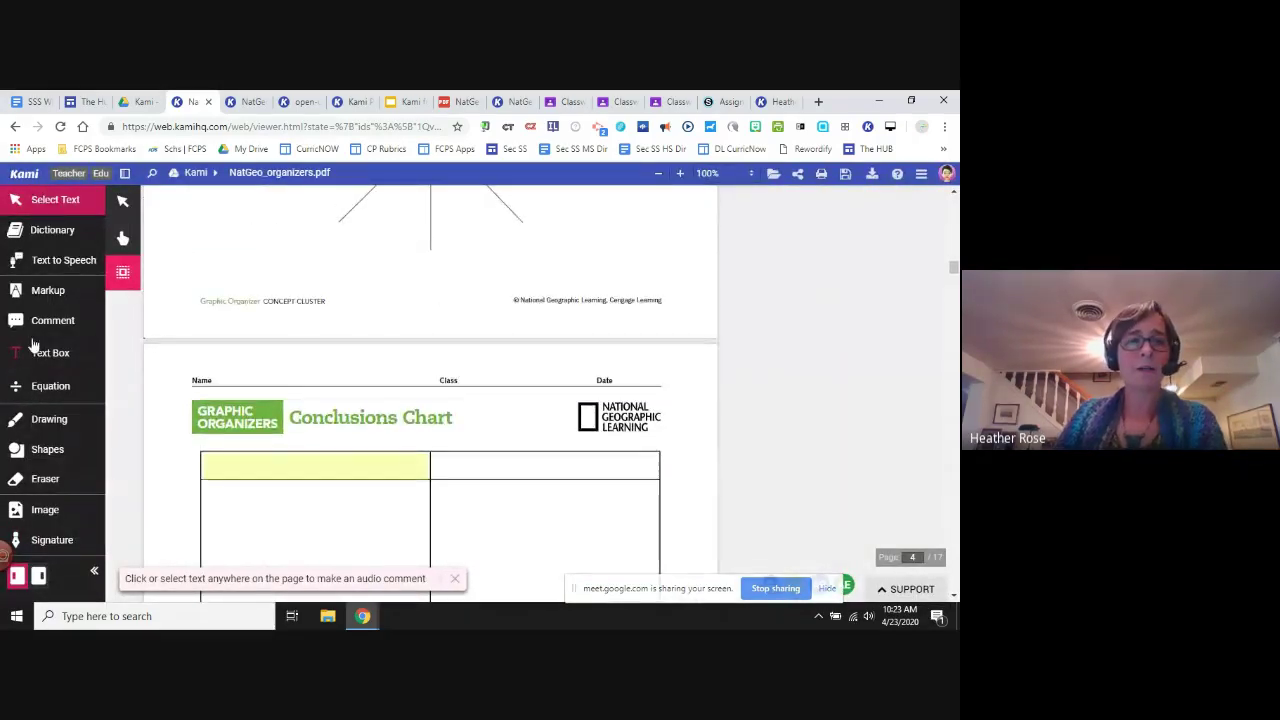
left_click(243, 103)
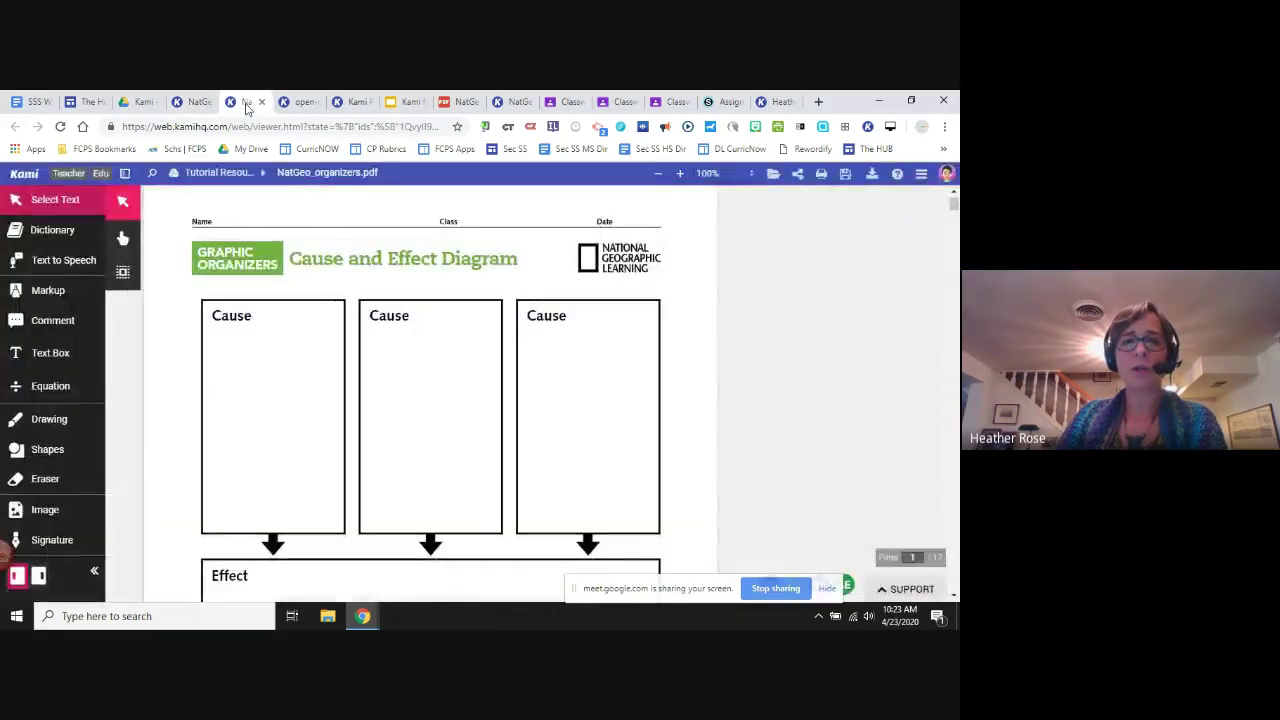
left_click(299, 103)
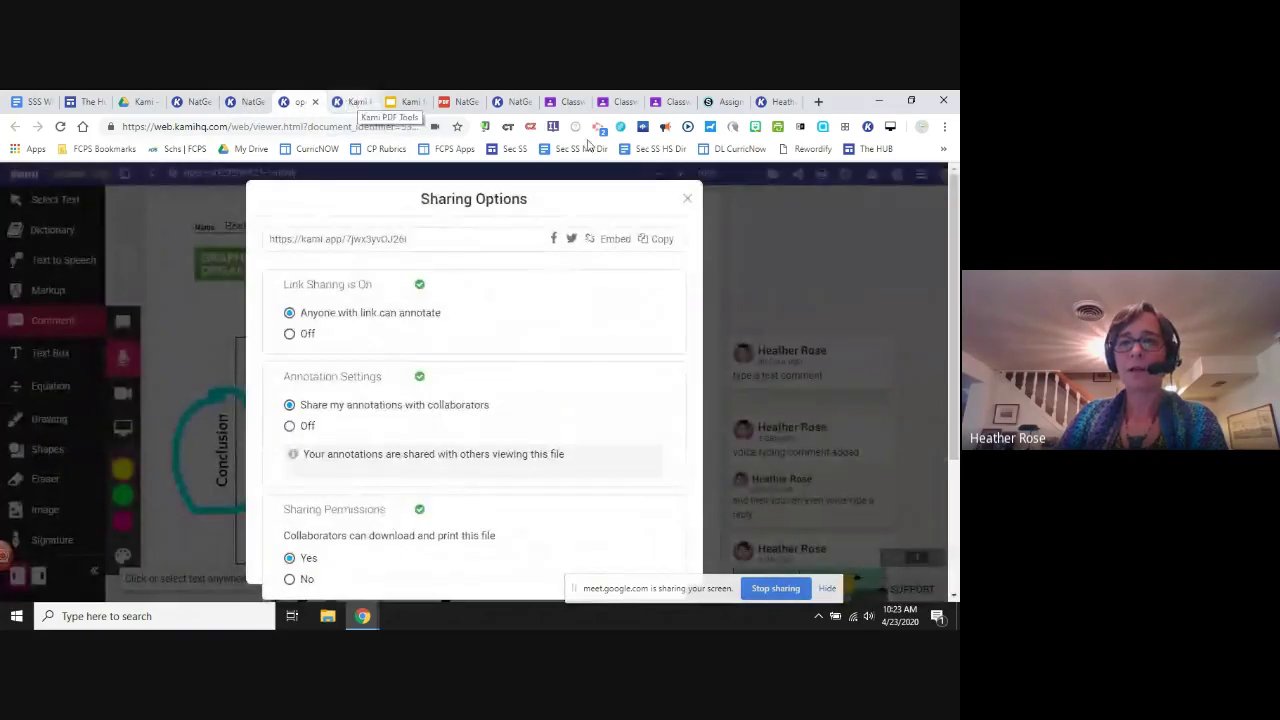
- Close Sharing Options, select the name box, and slightly reposition the handwritten signature
left_click(687, 198)
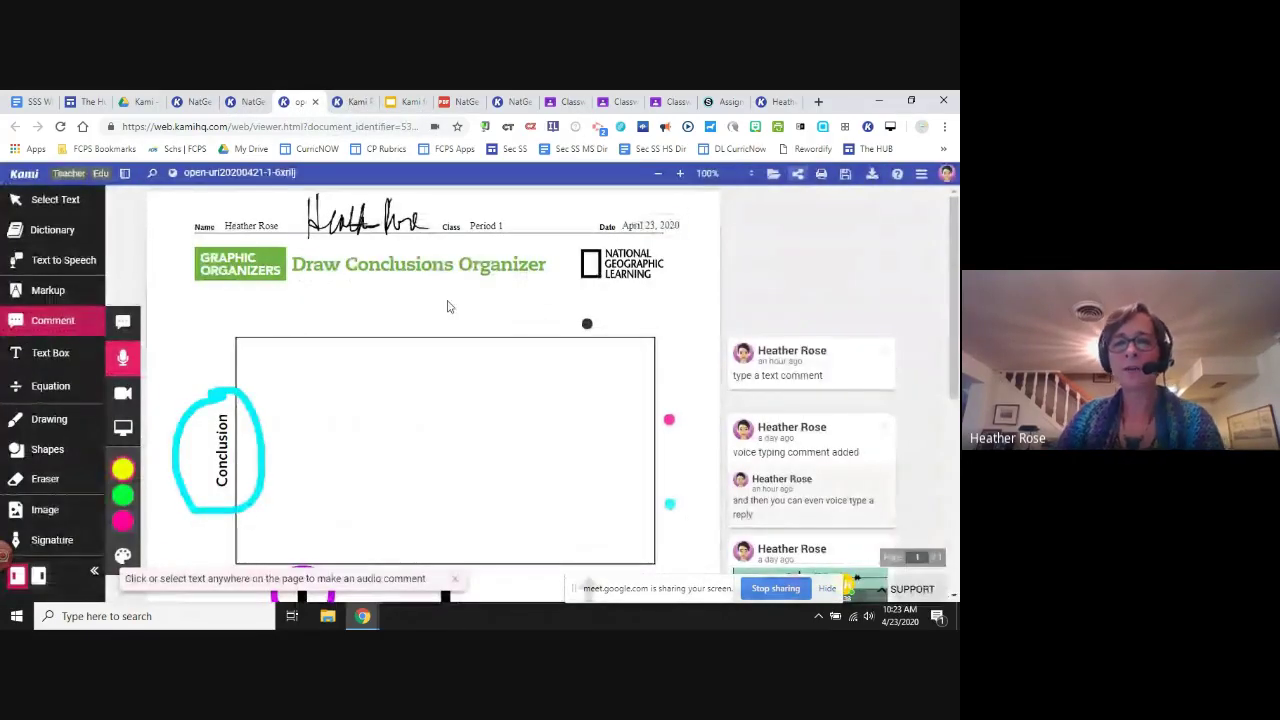
left_click(251, 228)
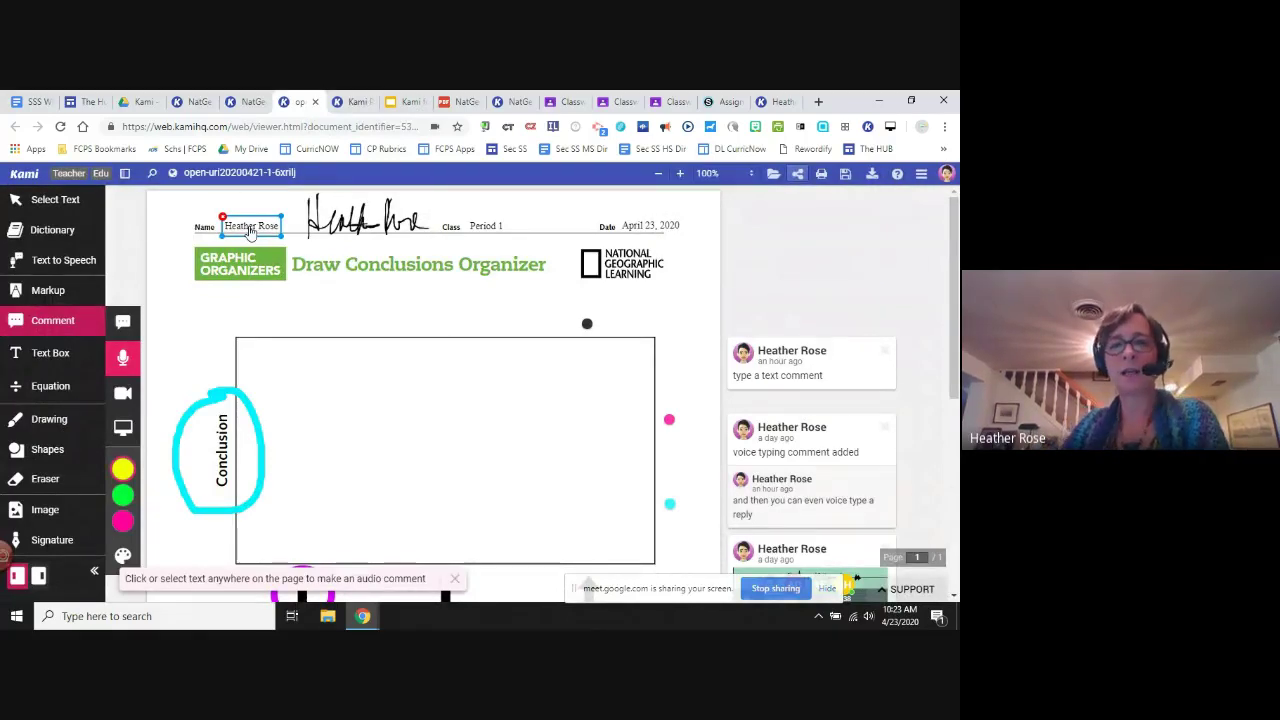
left_click(499, 225)
left_click(420, 220)
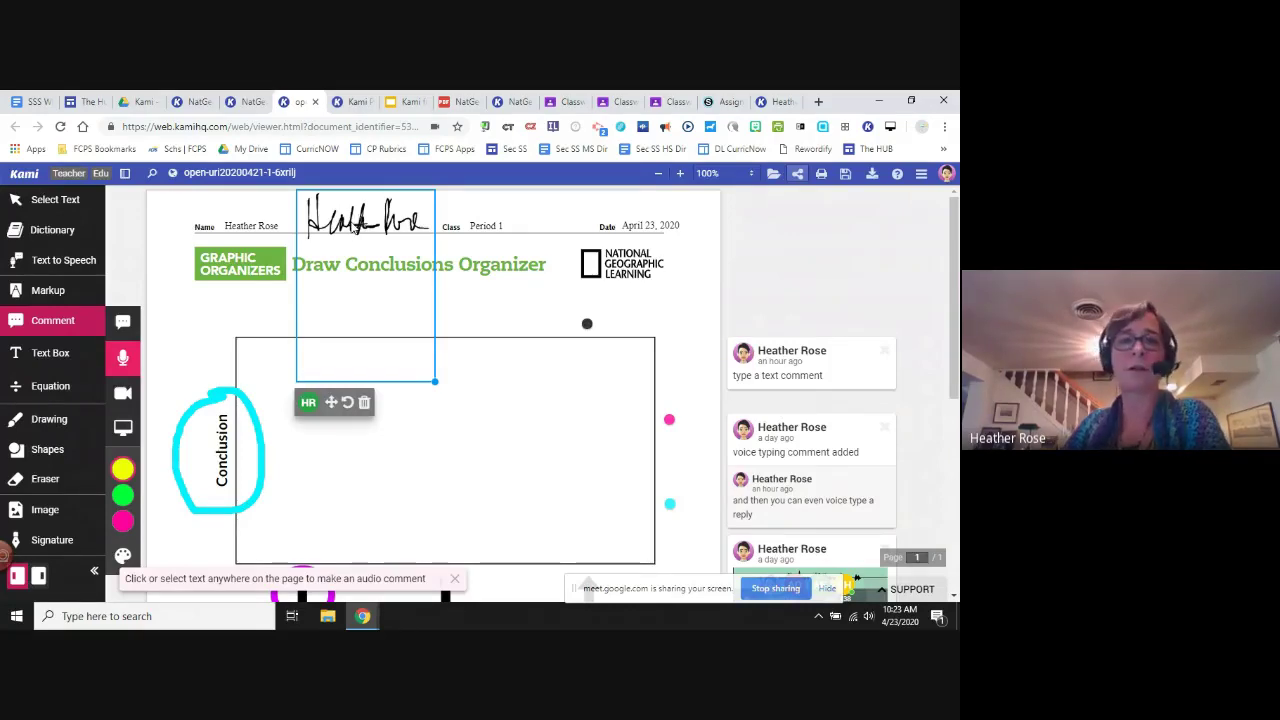
left_click(330, 290)
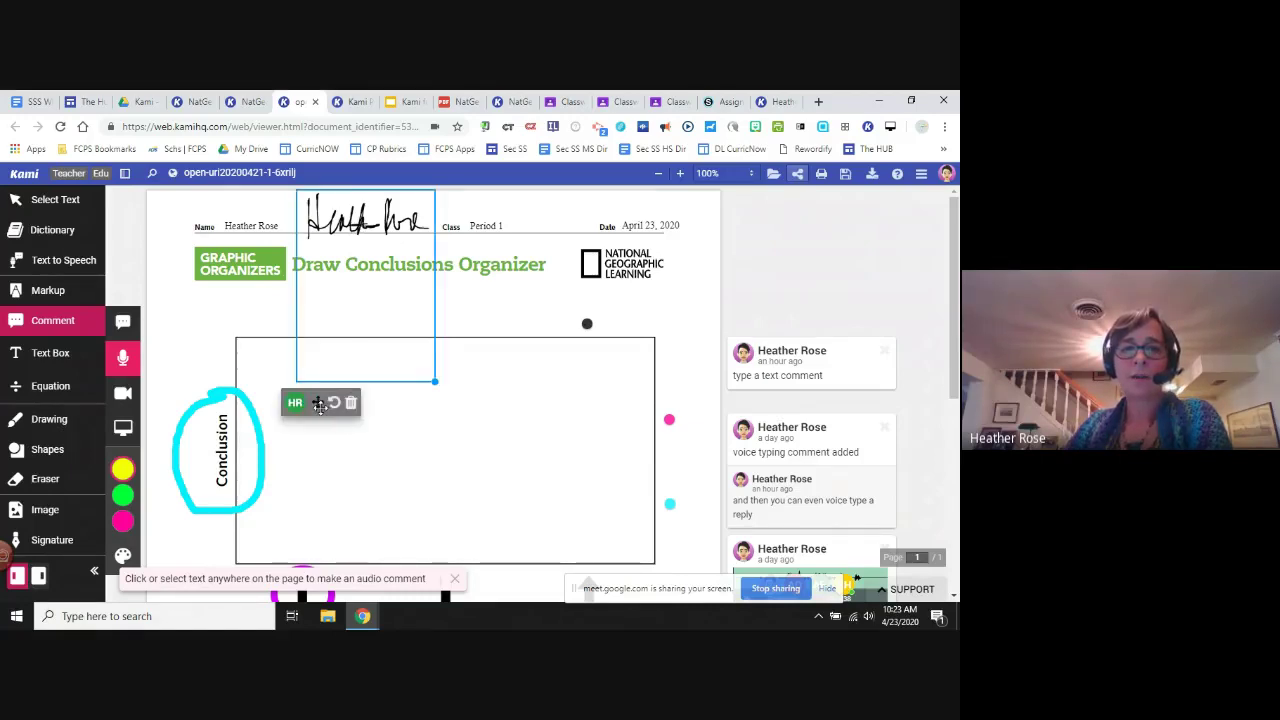
mouse_move(318, 402)
left_mouse_down()
mouse_move(408, 415)
mouse_move(319, 402)
left_mouse_up()
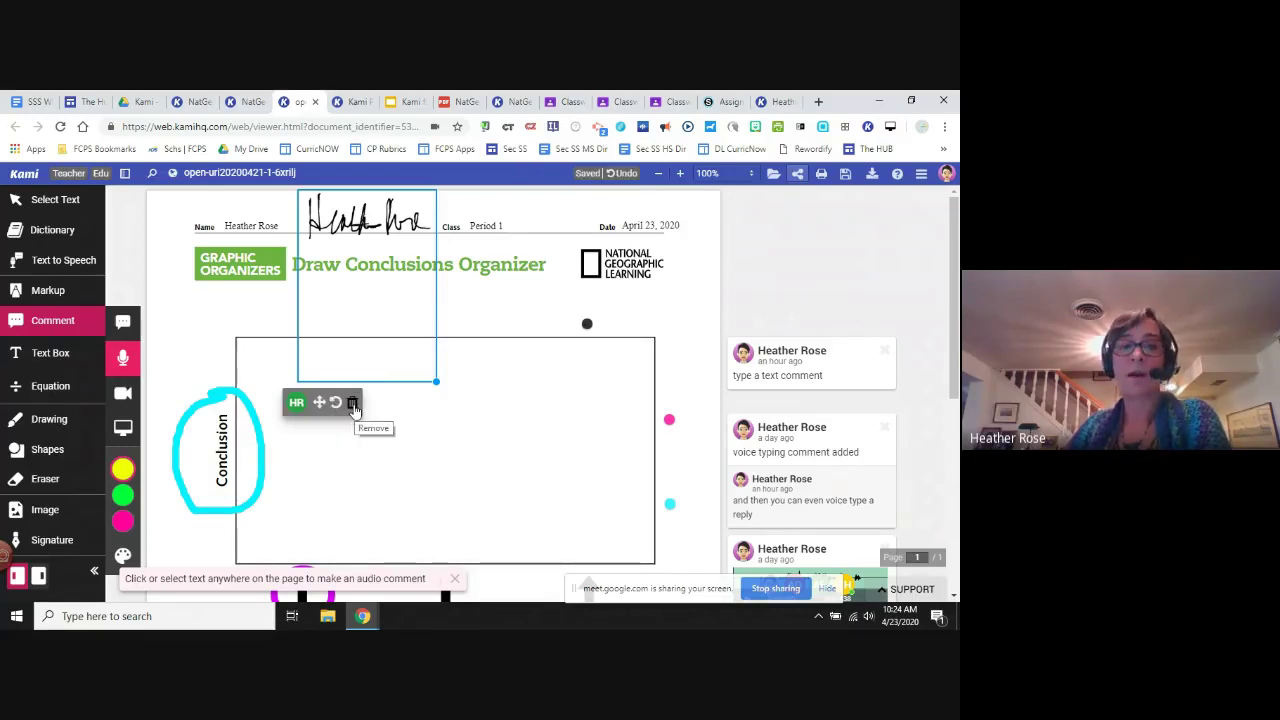
left_click(540, 320)
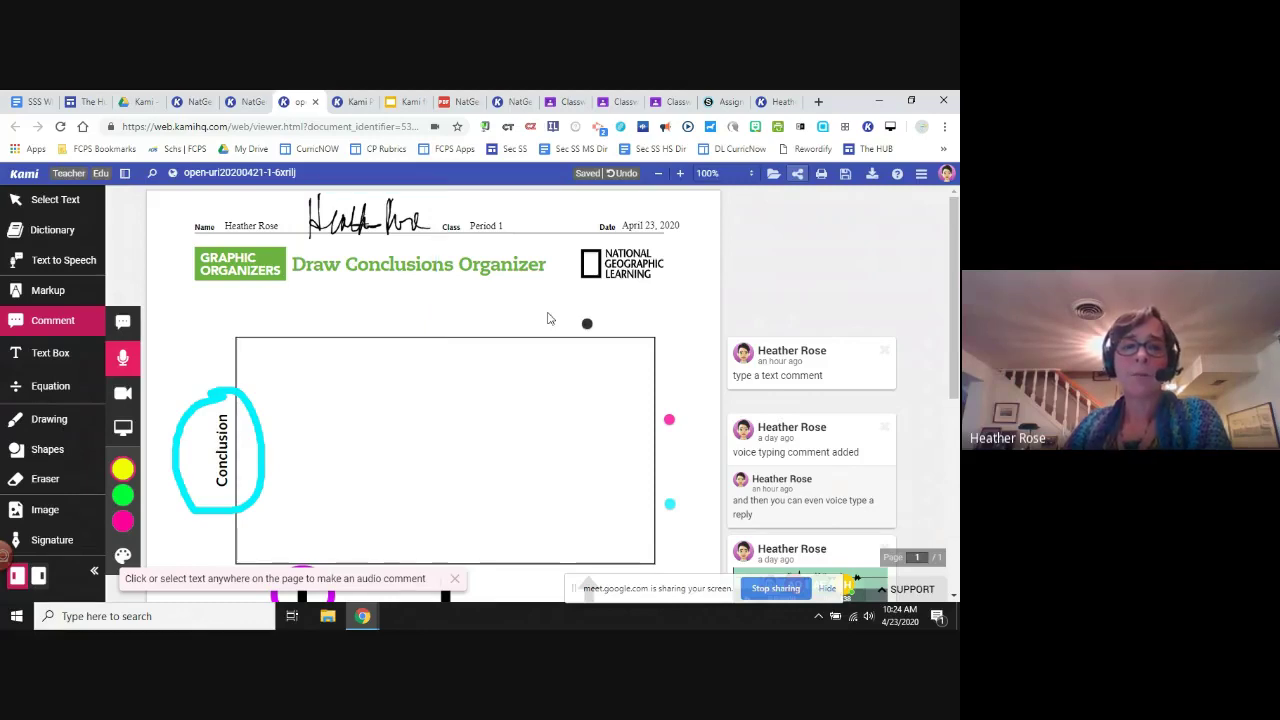
left_click(218, 400)
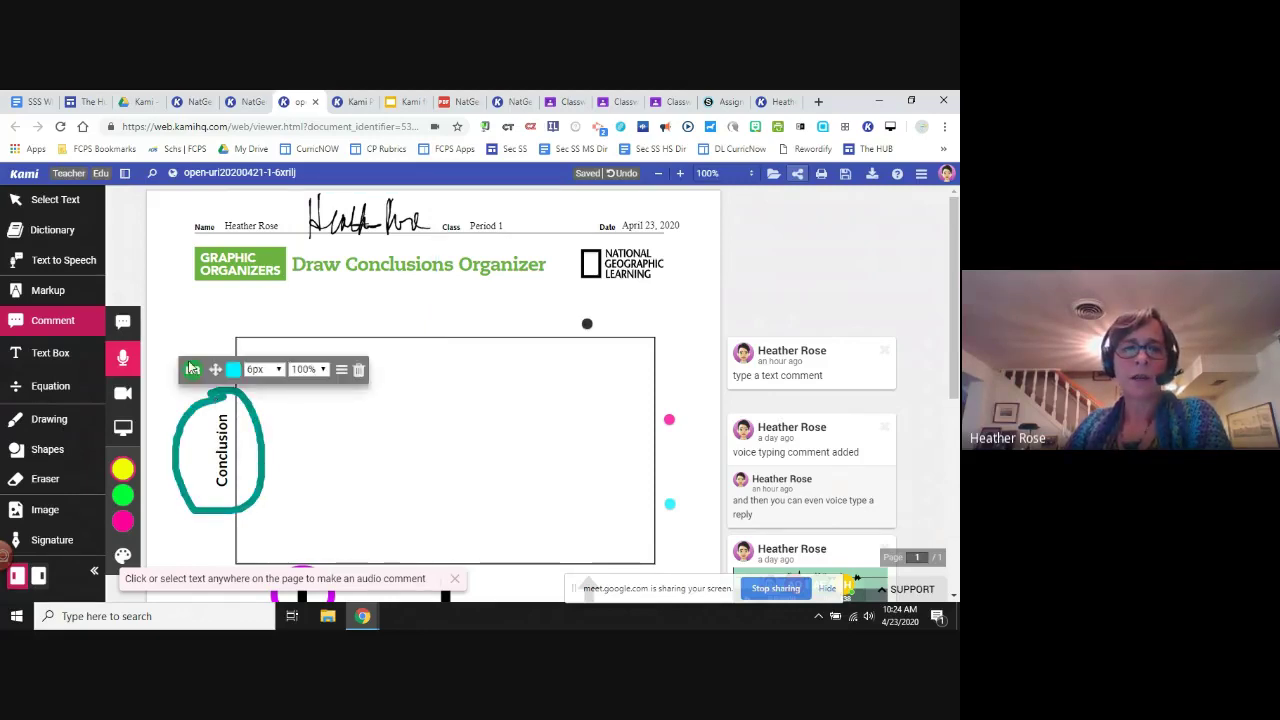
left_click(58, 203)
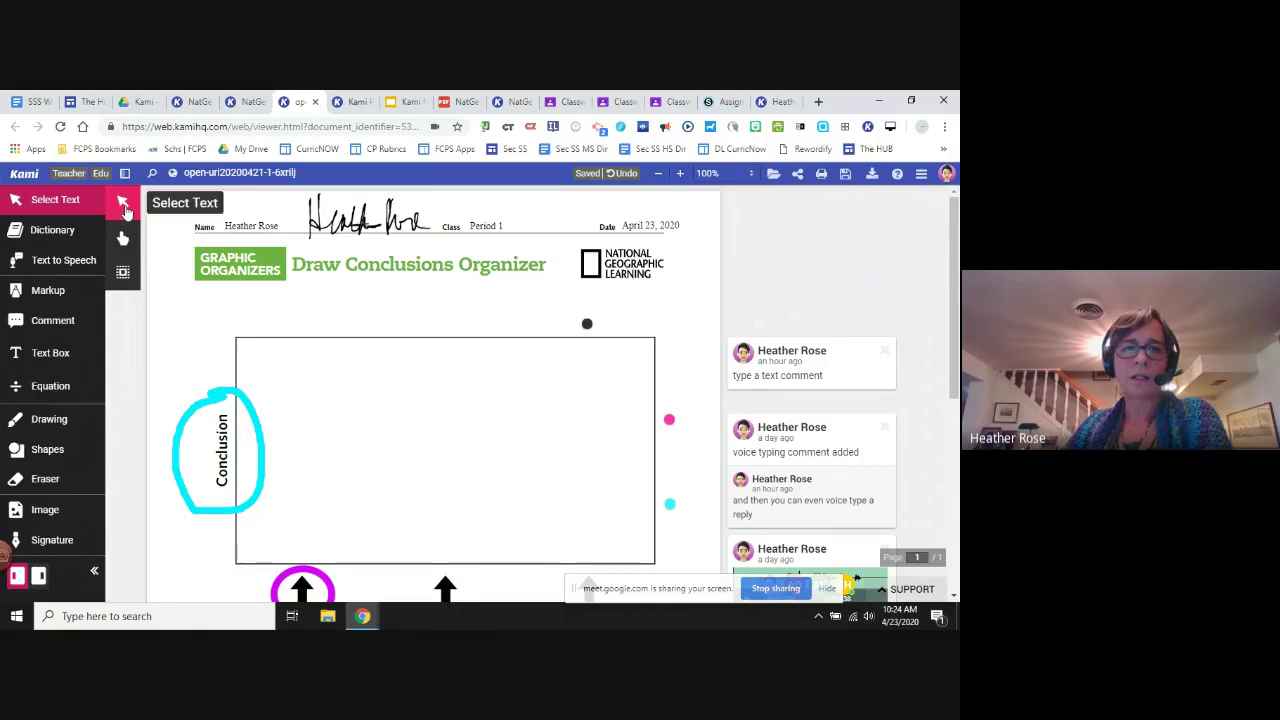
left_click_drag(210, 398, 179, 395)
left_click(150, 293)
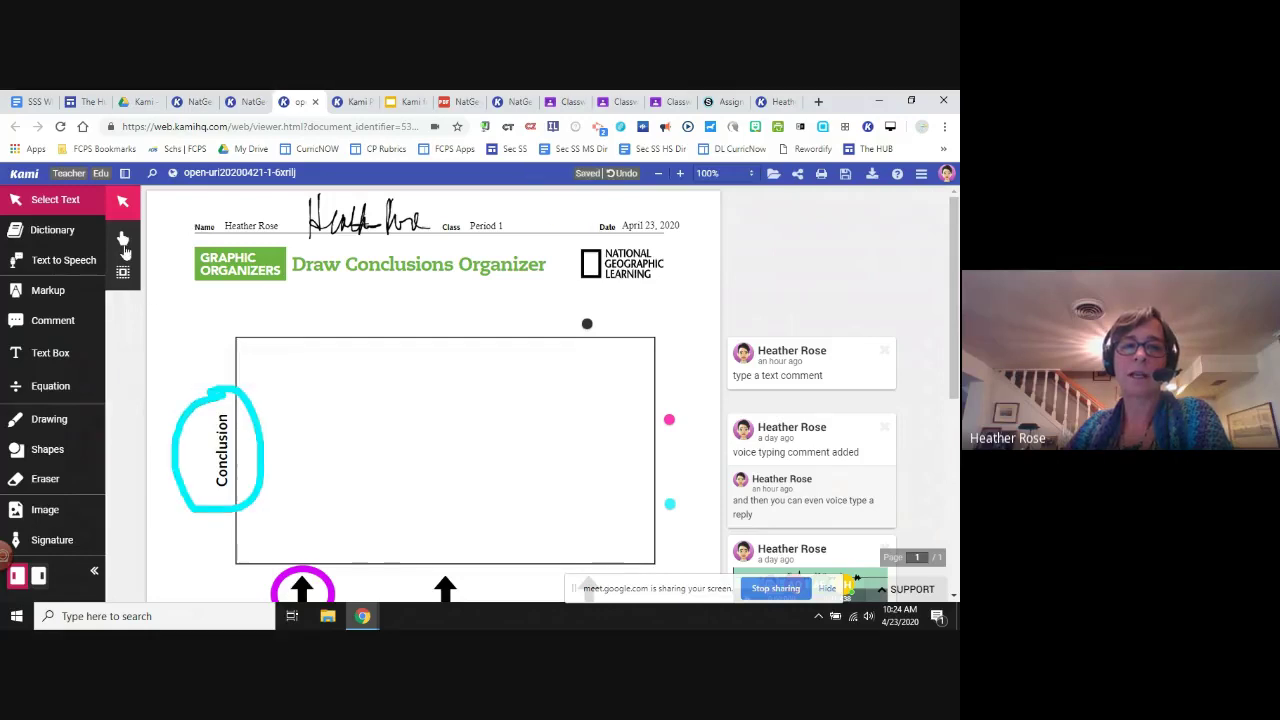
left_click(122, 239)
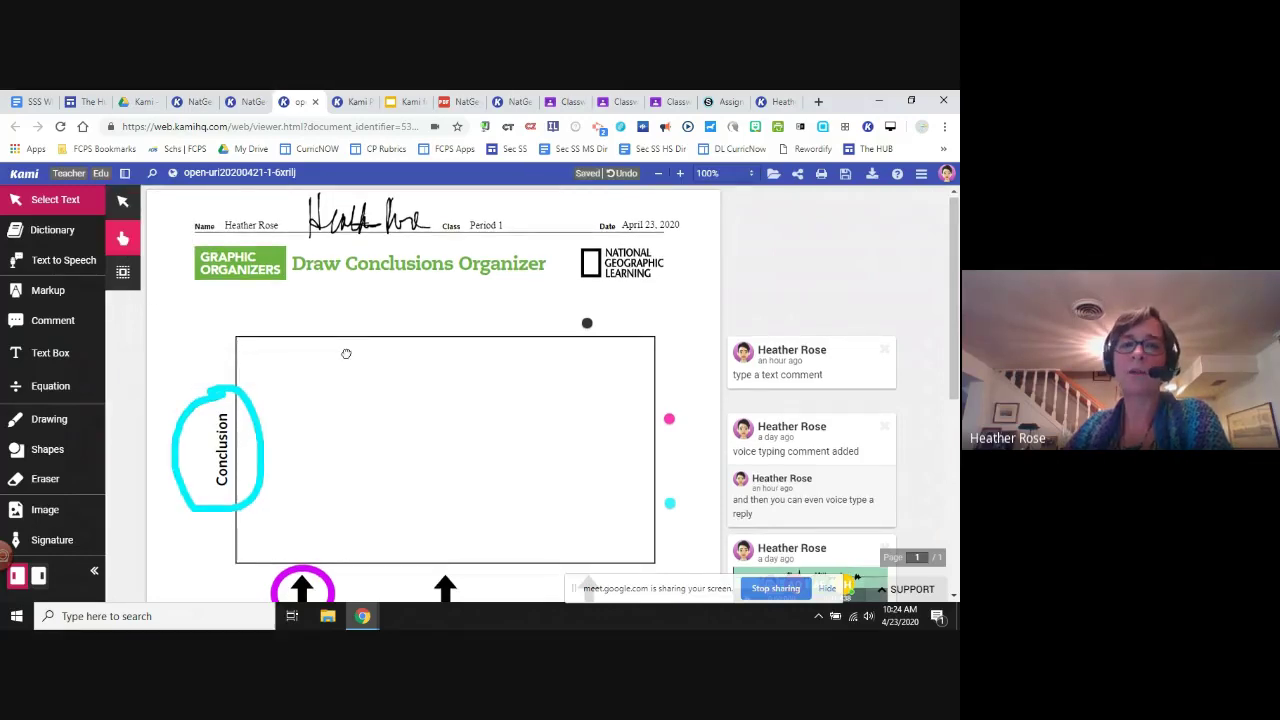
scroll(346, 354, "down", 2)
scroll(346, 297, "up", 2)
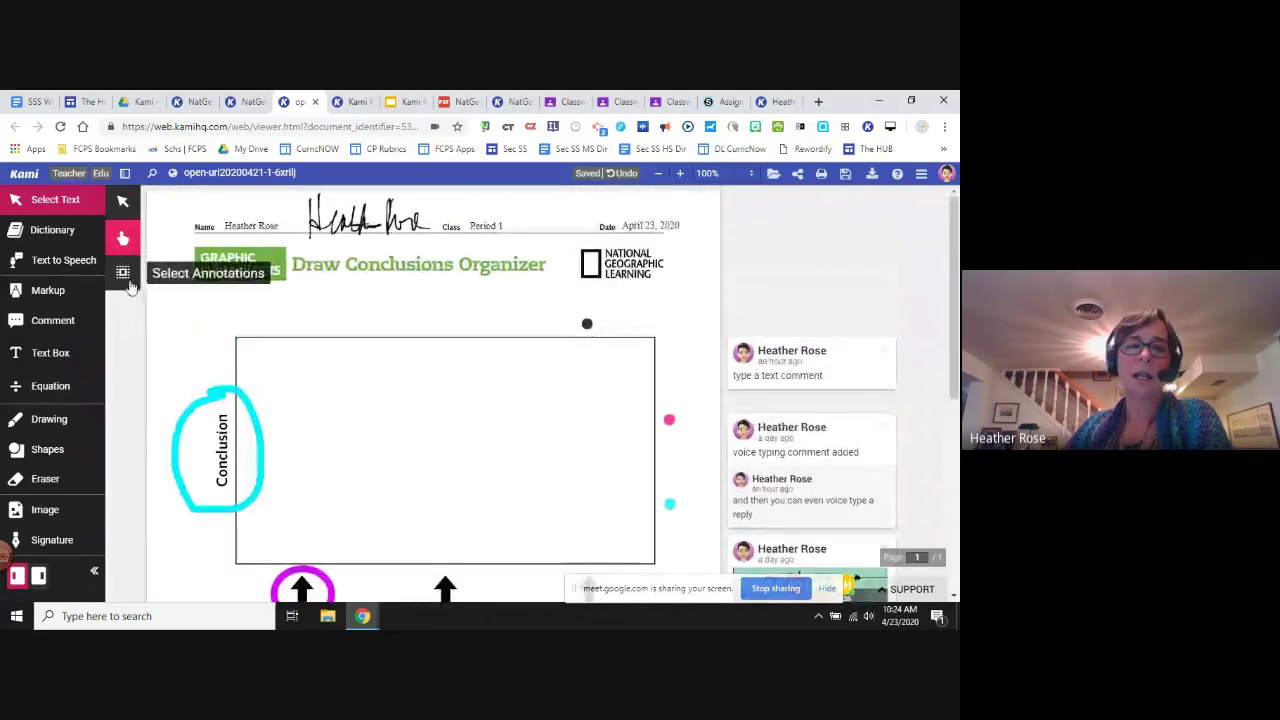
left_click(123, 274)
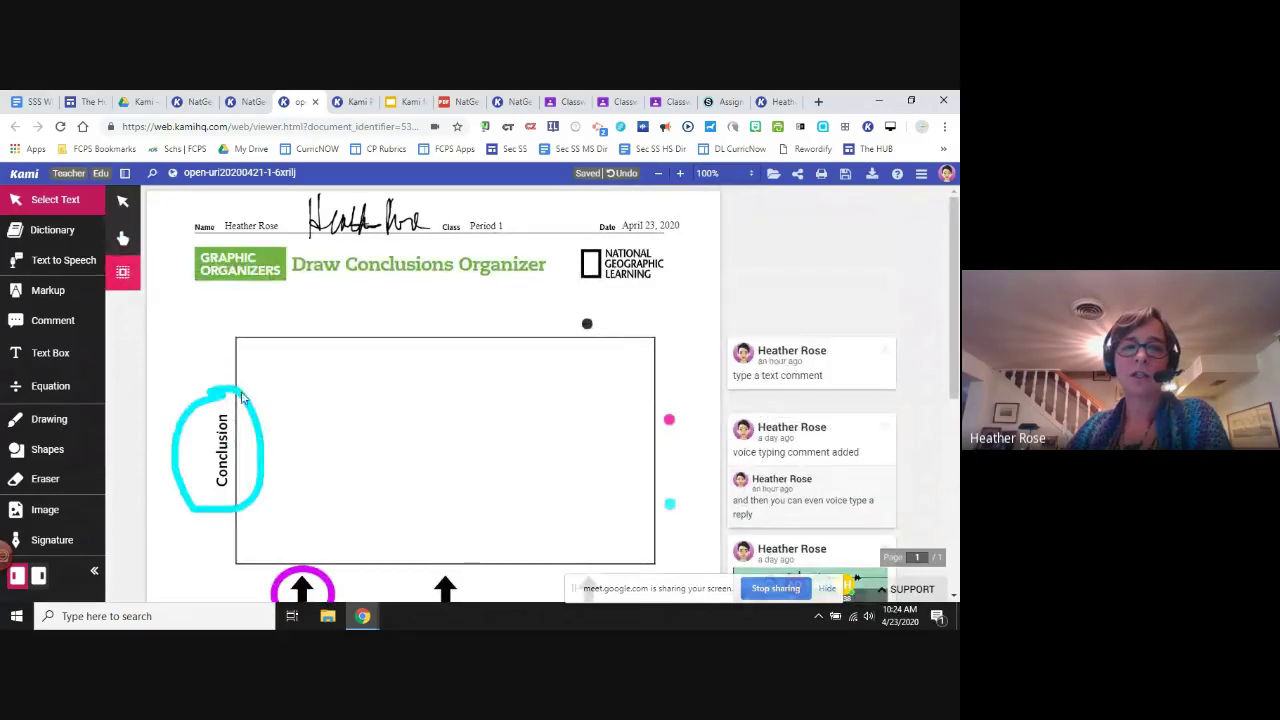
left_click_drag(238, 389, 389, 394)
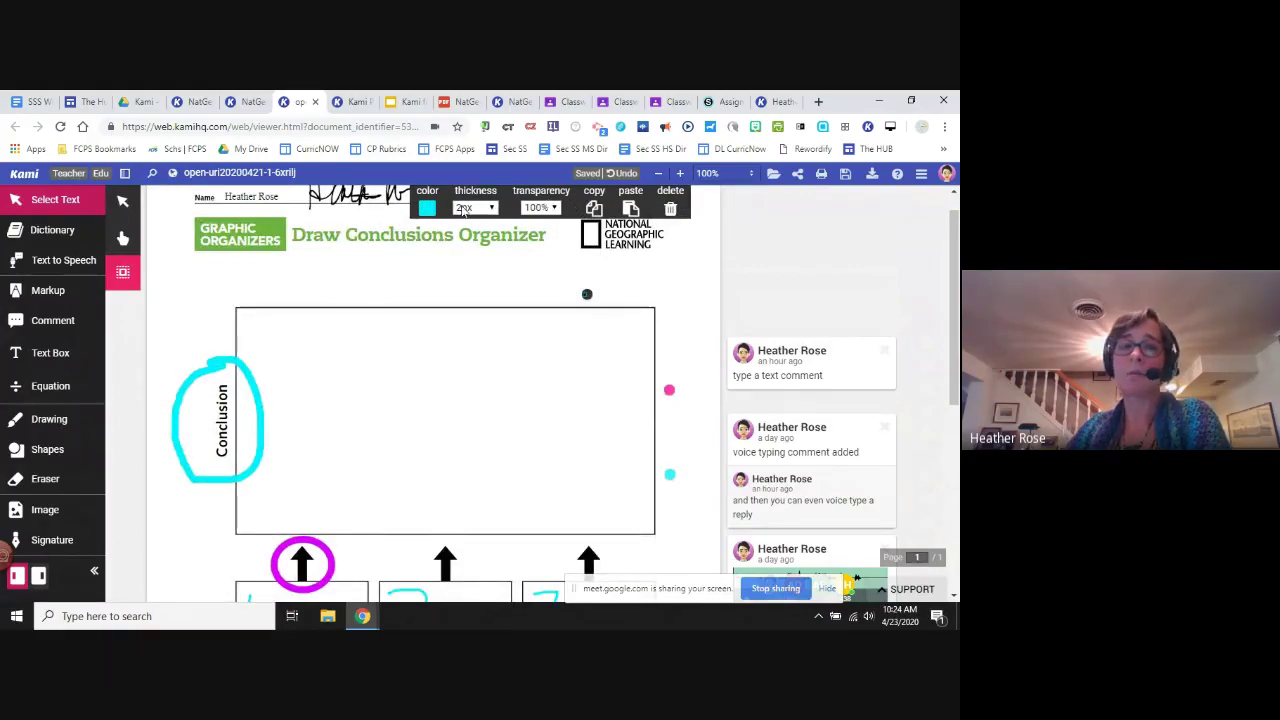
left_click(429, 208)
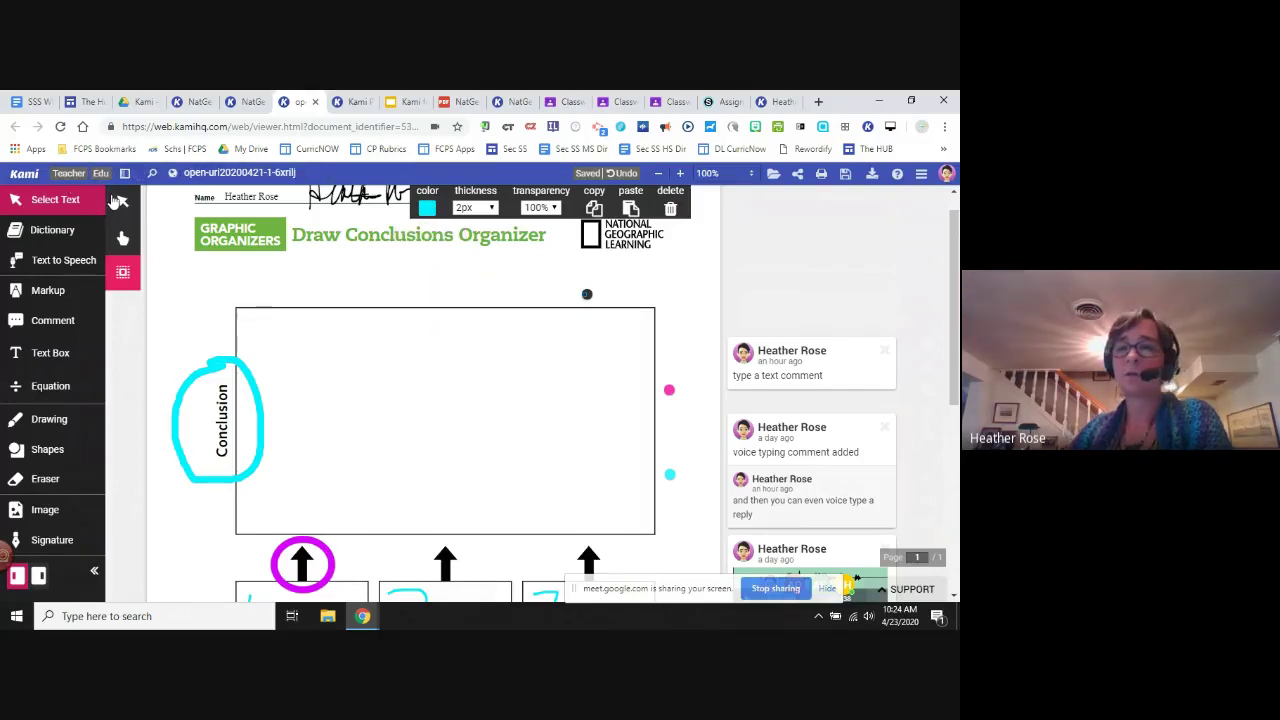
left_click(117, 201)
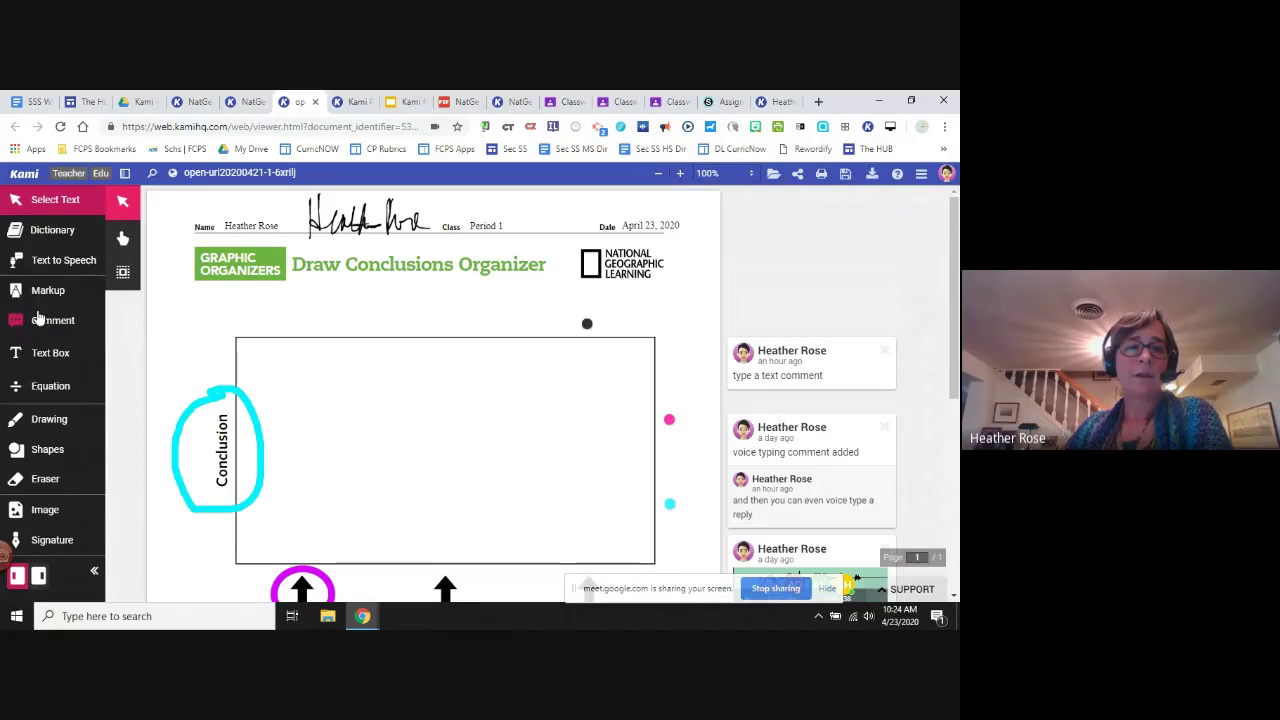
left_click(36, 297)
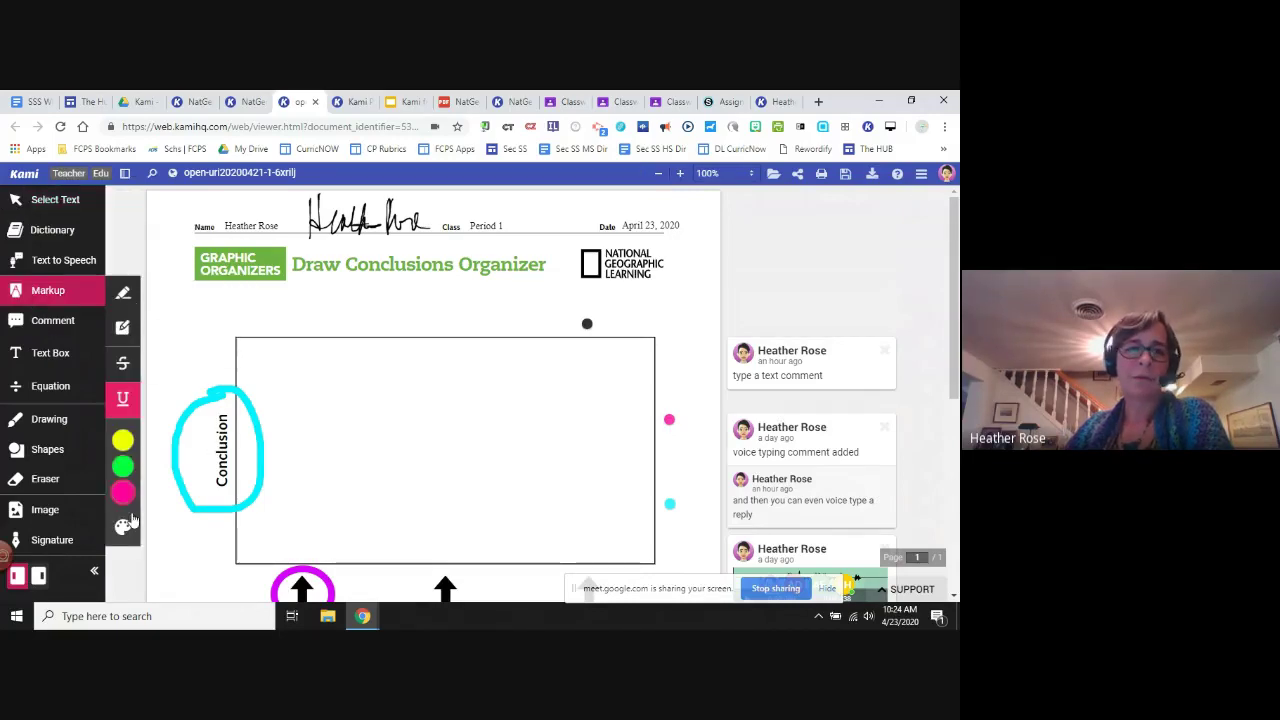
left_click(55, 323)
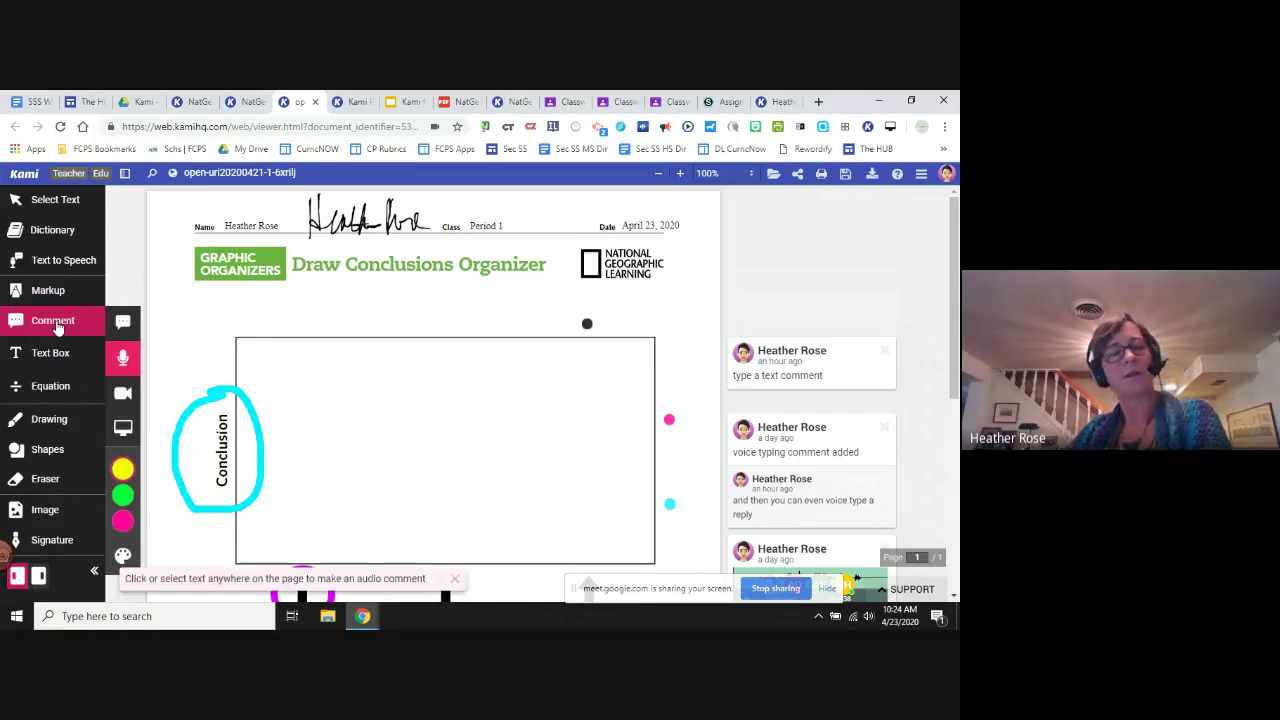
- Pin a text comment reading 'type a comment' inside the Conclusion box
left_click(122, 323)
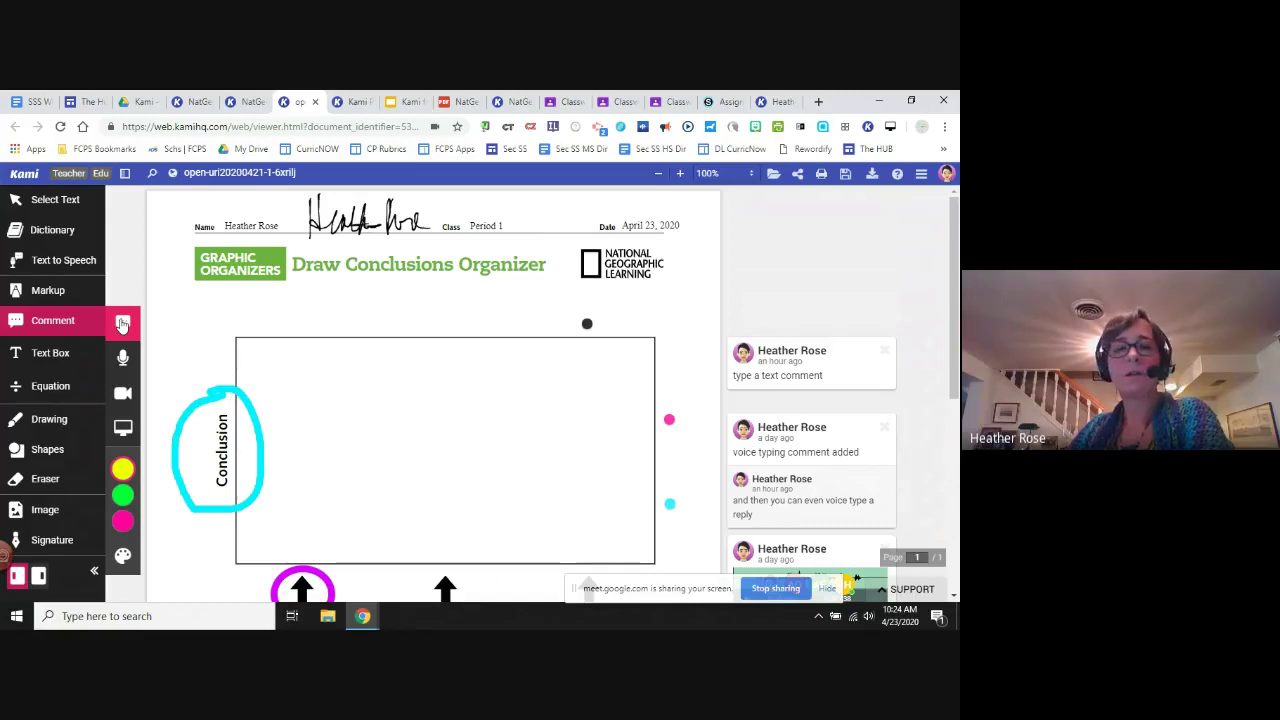
left_click(355, 415)
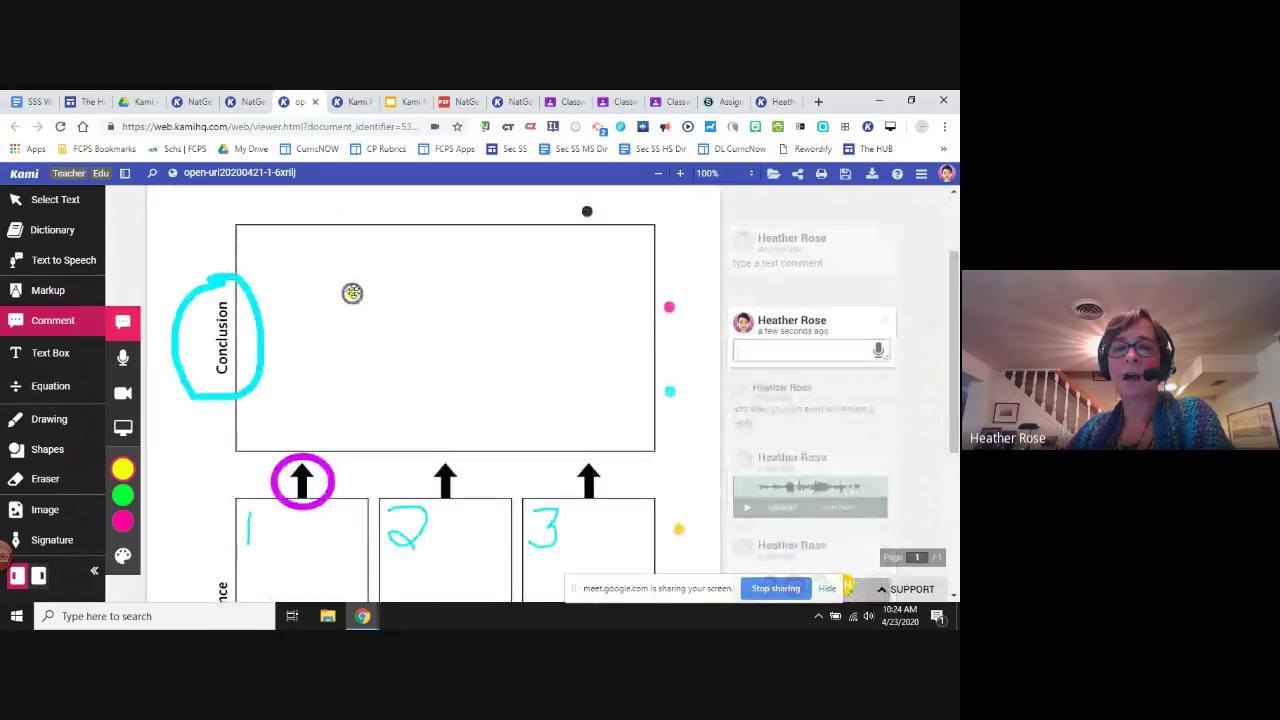
left_click(352, 293)
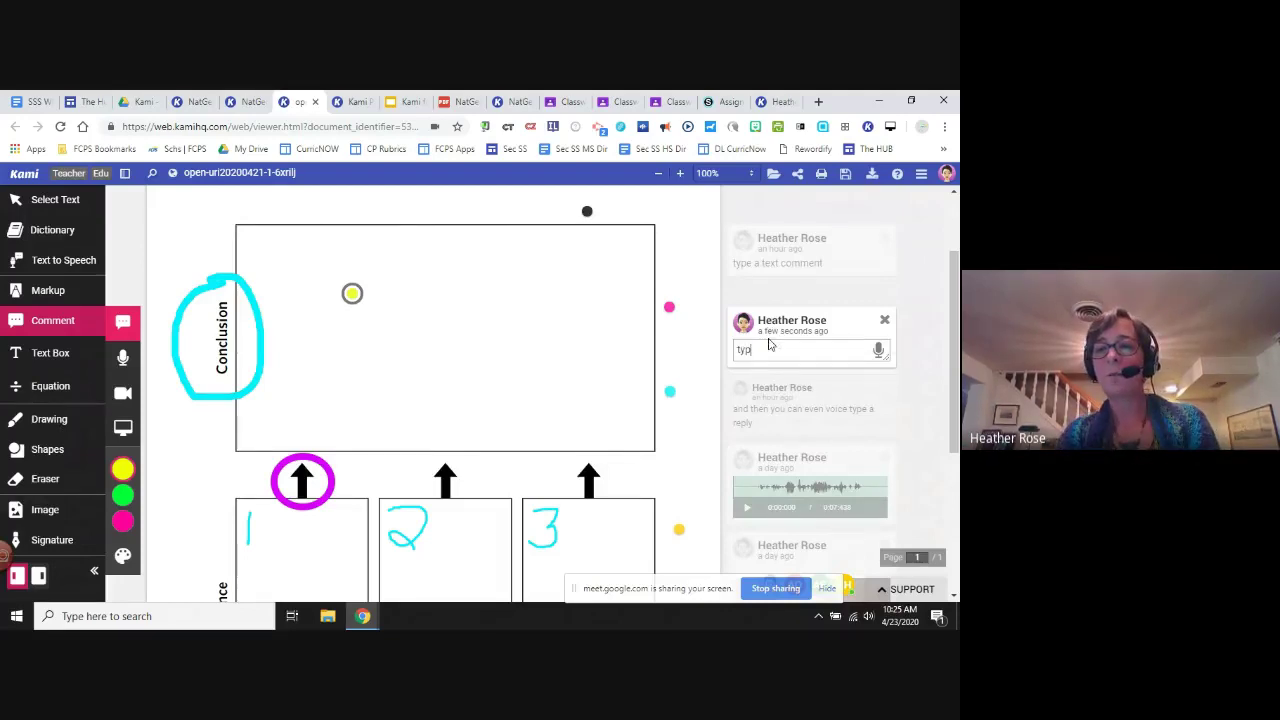
type("a commen")
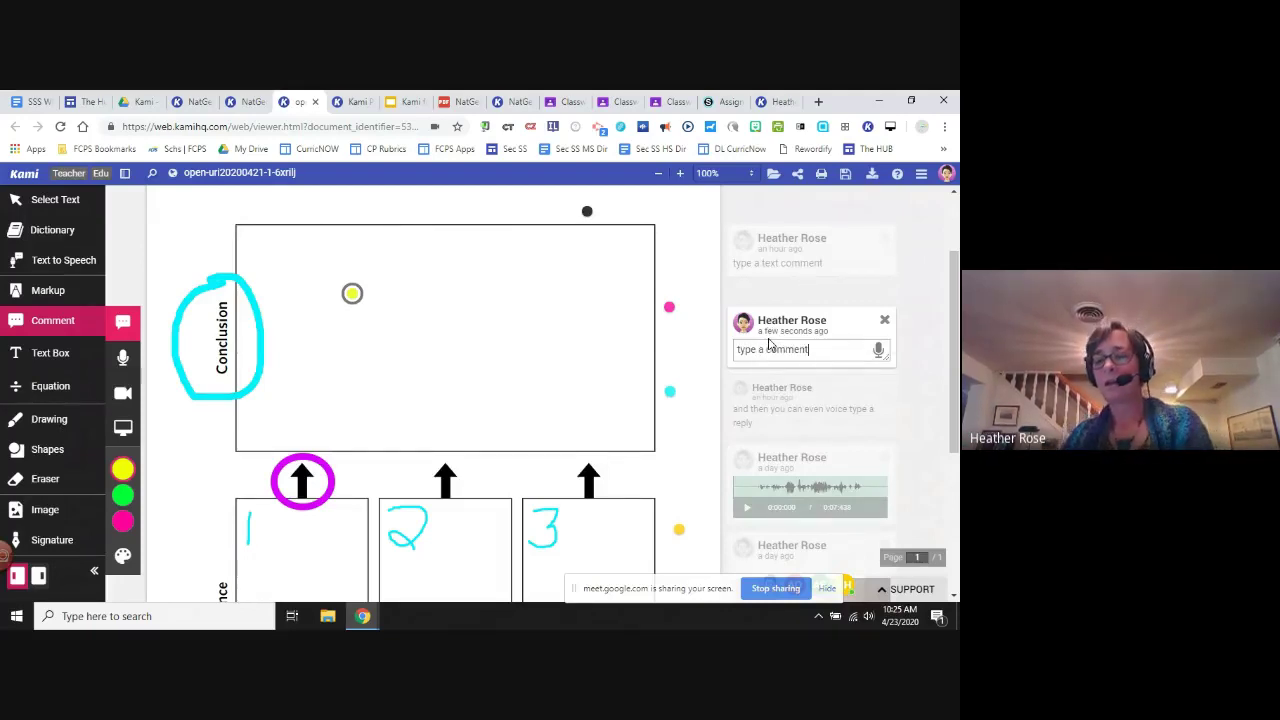
type("t")
key("Return")
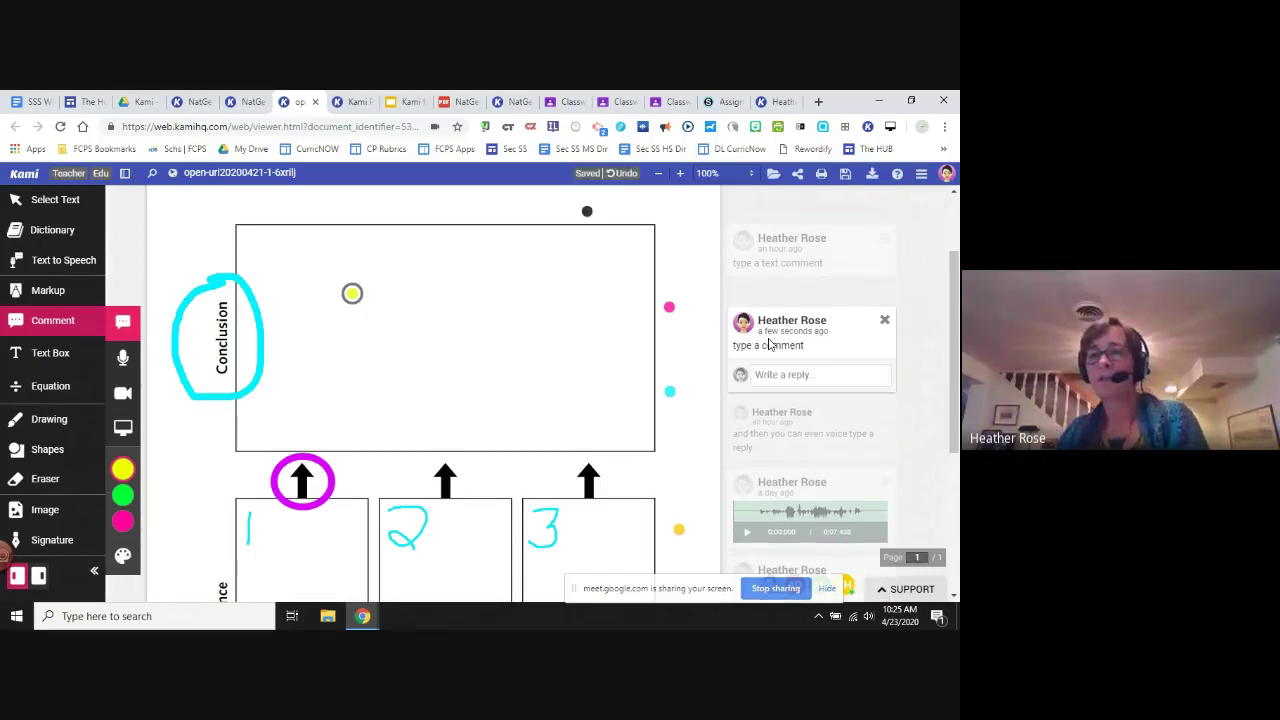
- Dictate a reply to the new comment using the mic's voice typing
left_click(785, 375)
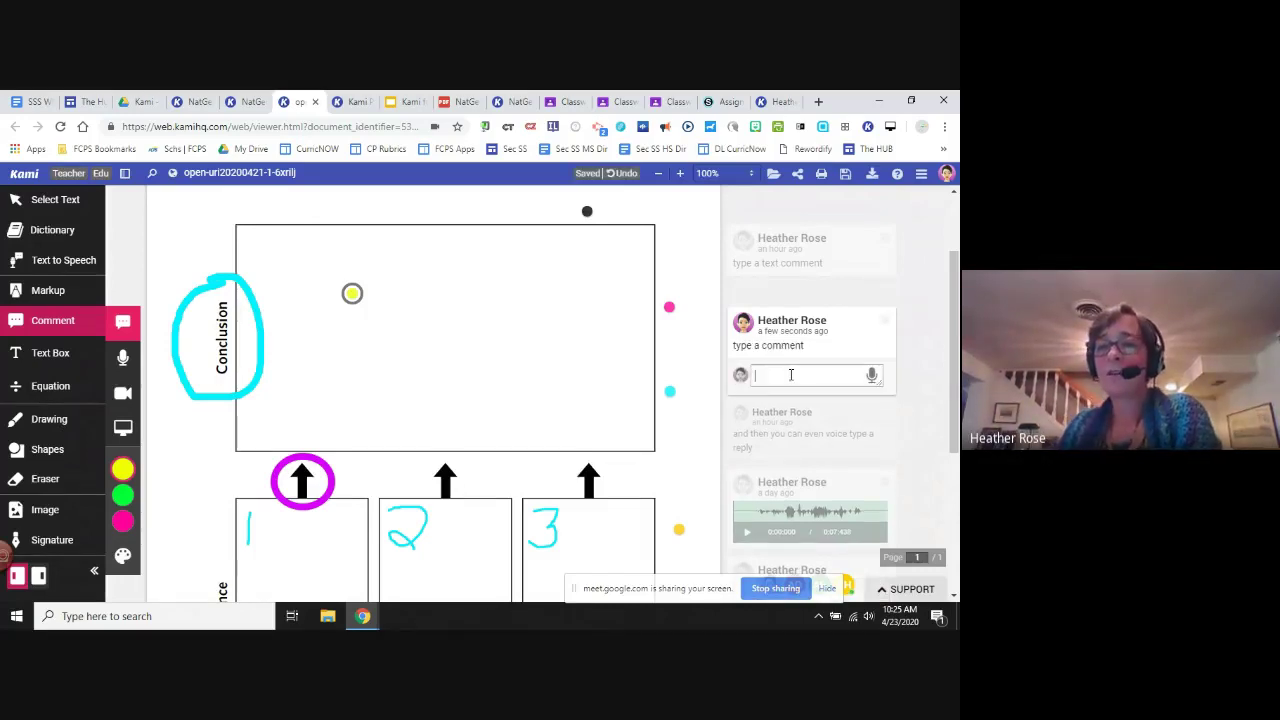
left_click(872, 377)
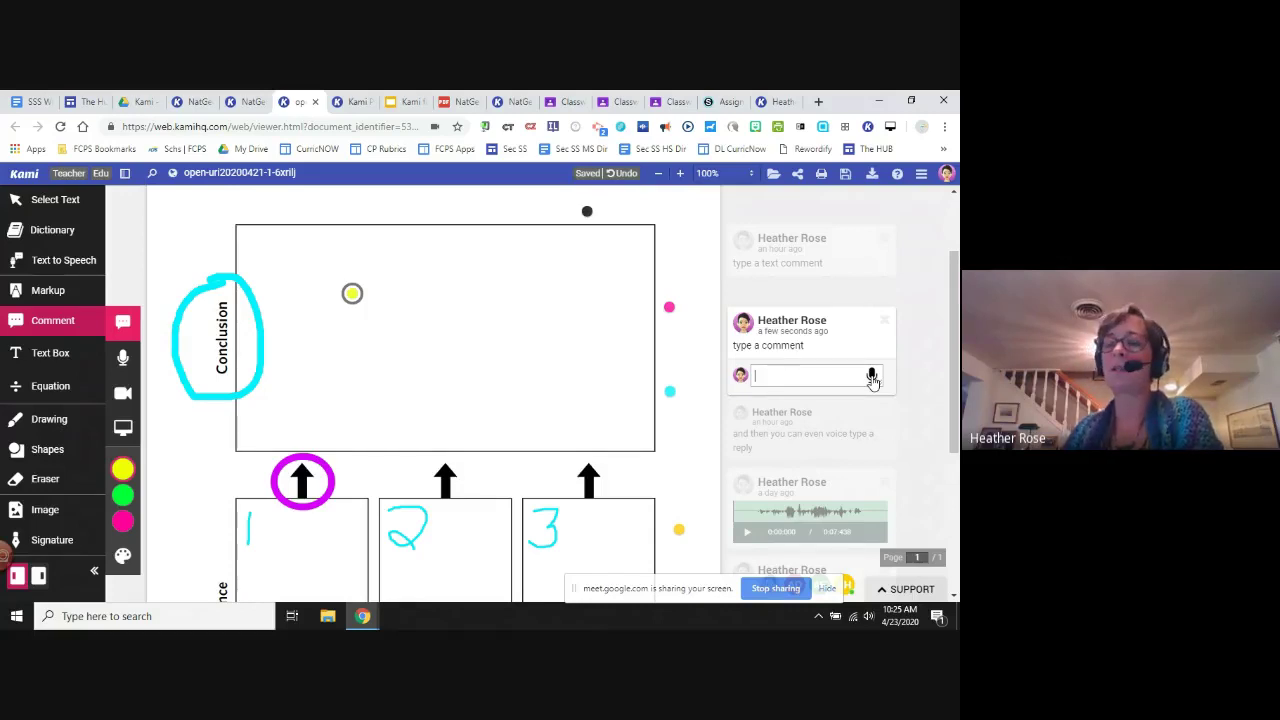
left_click(871, 375)
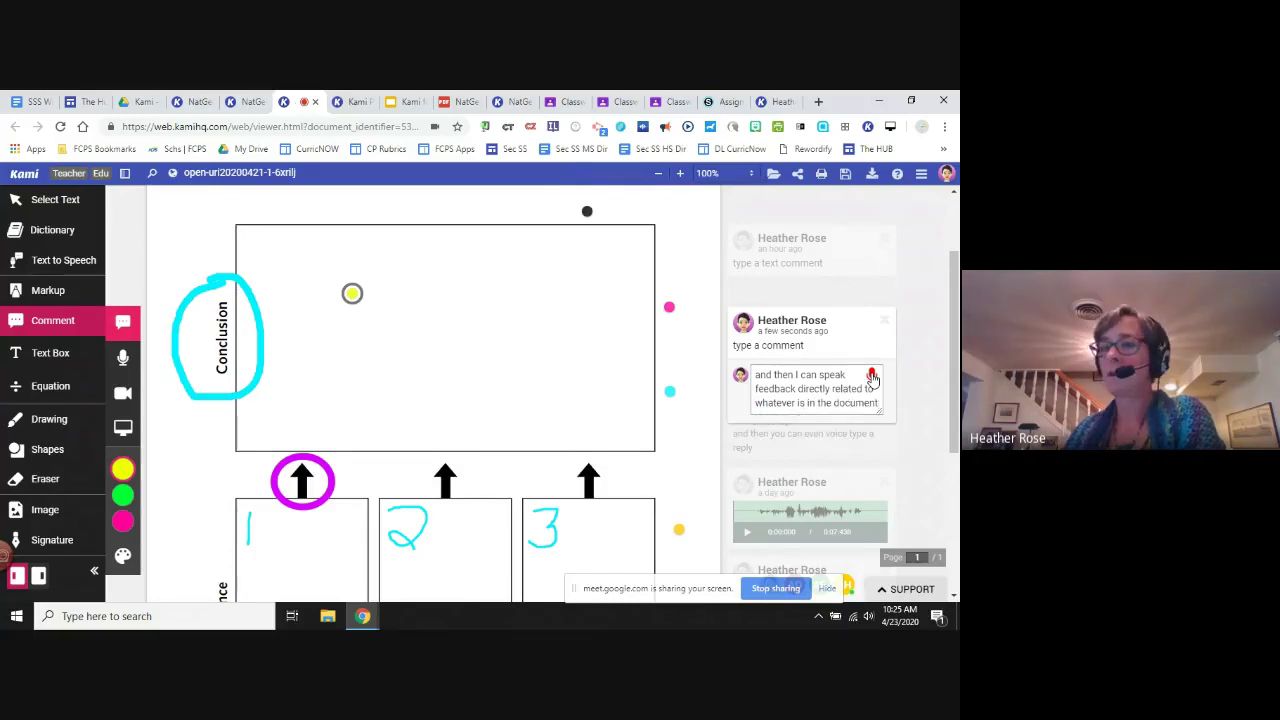
left_click(871, 377)
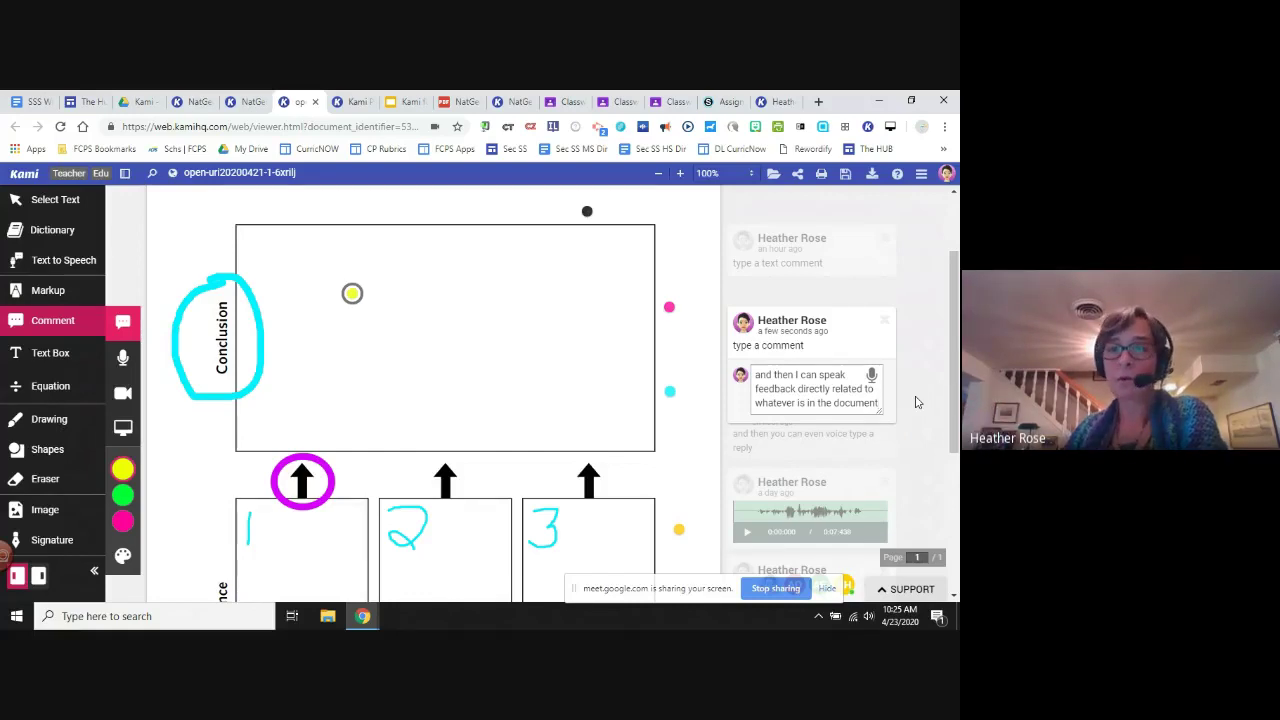
- Place an audio comment in the Conclusion box and start recording it
left_click(121, 324)
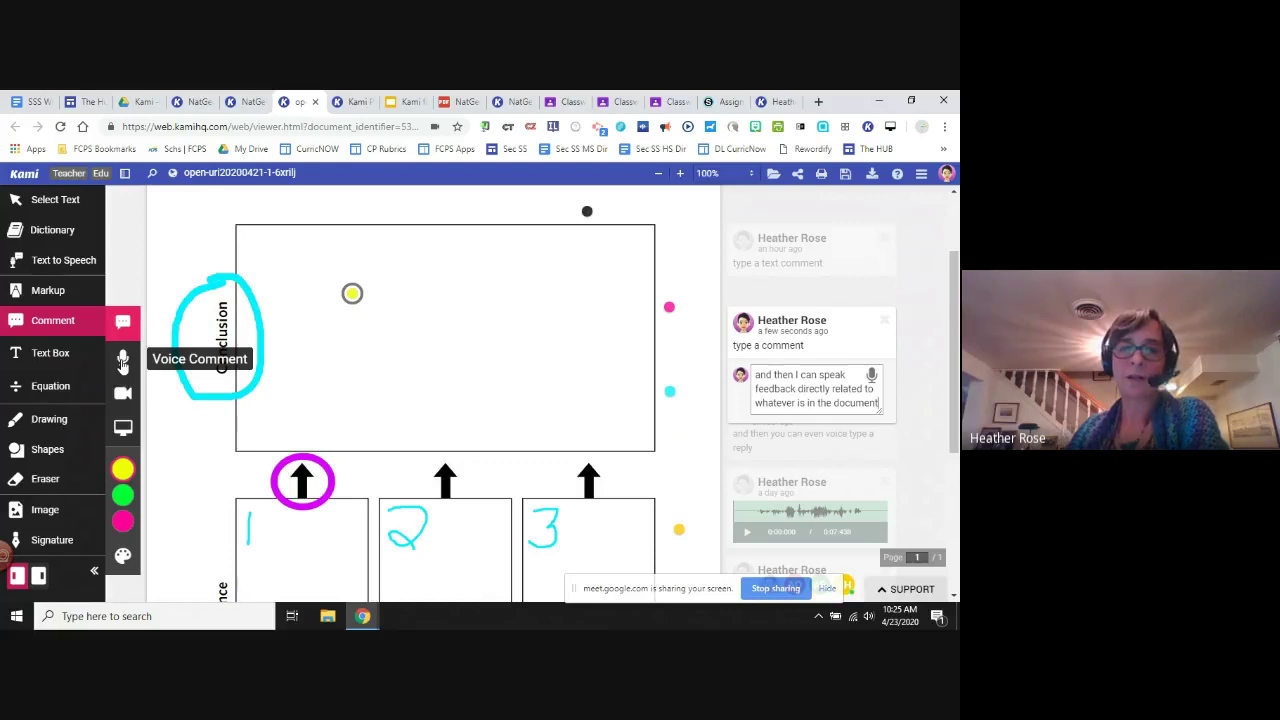
left_click(122, 362)
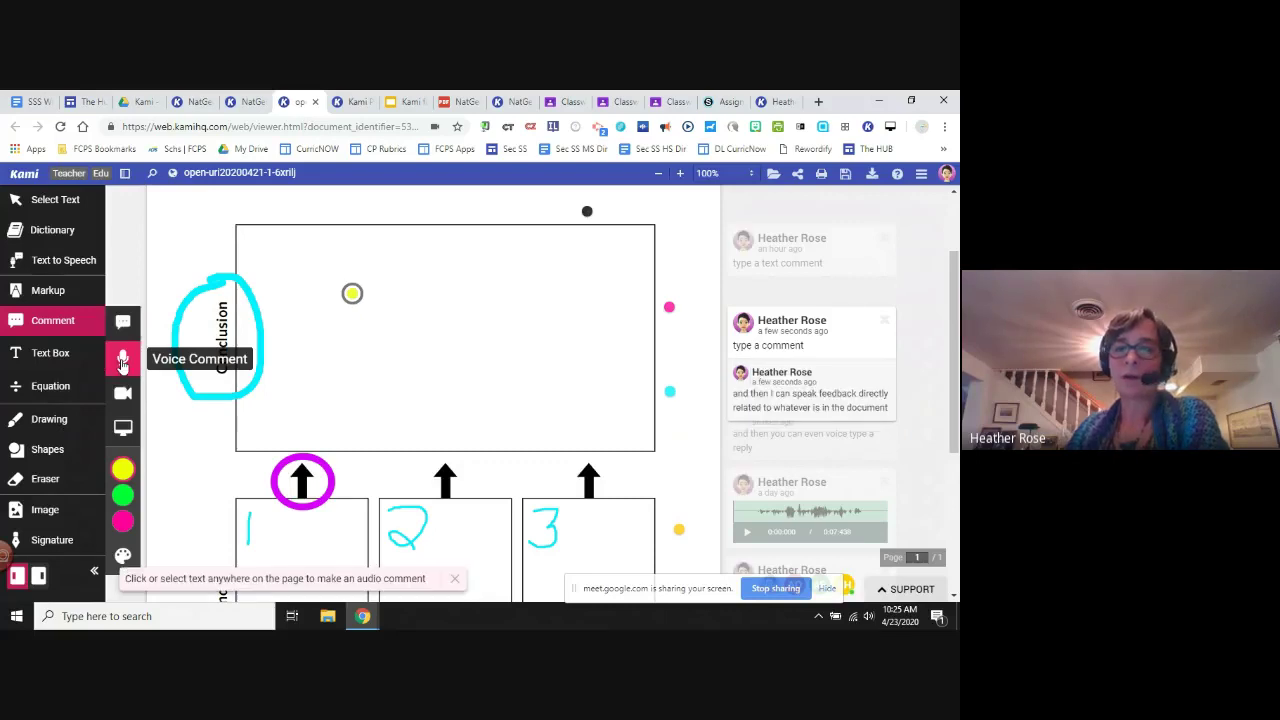
left_click(437, 362)
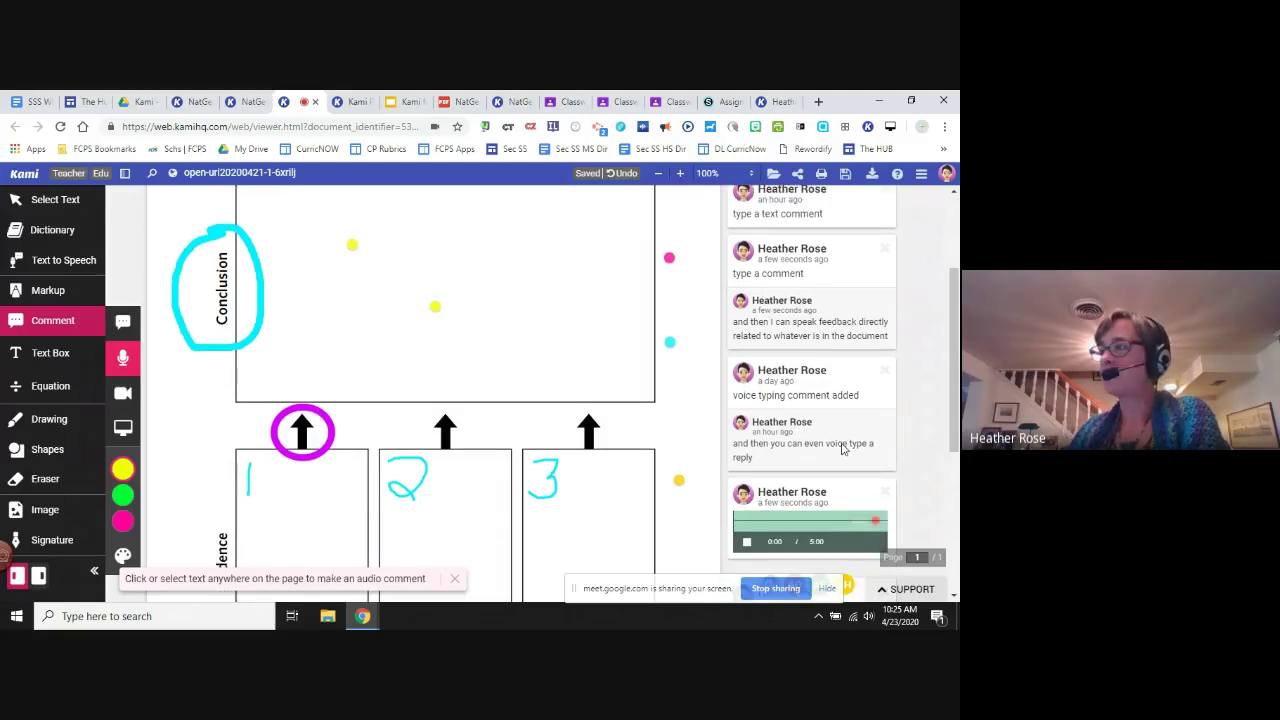
scroll(842, 449, "down", 3)
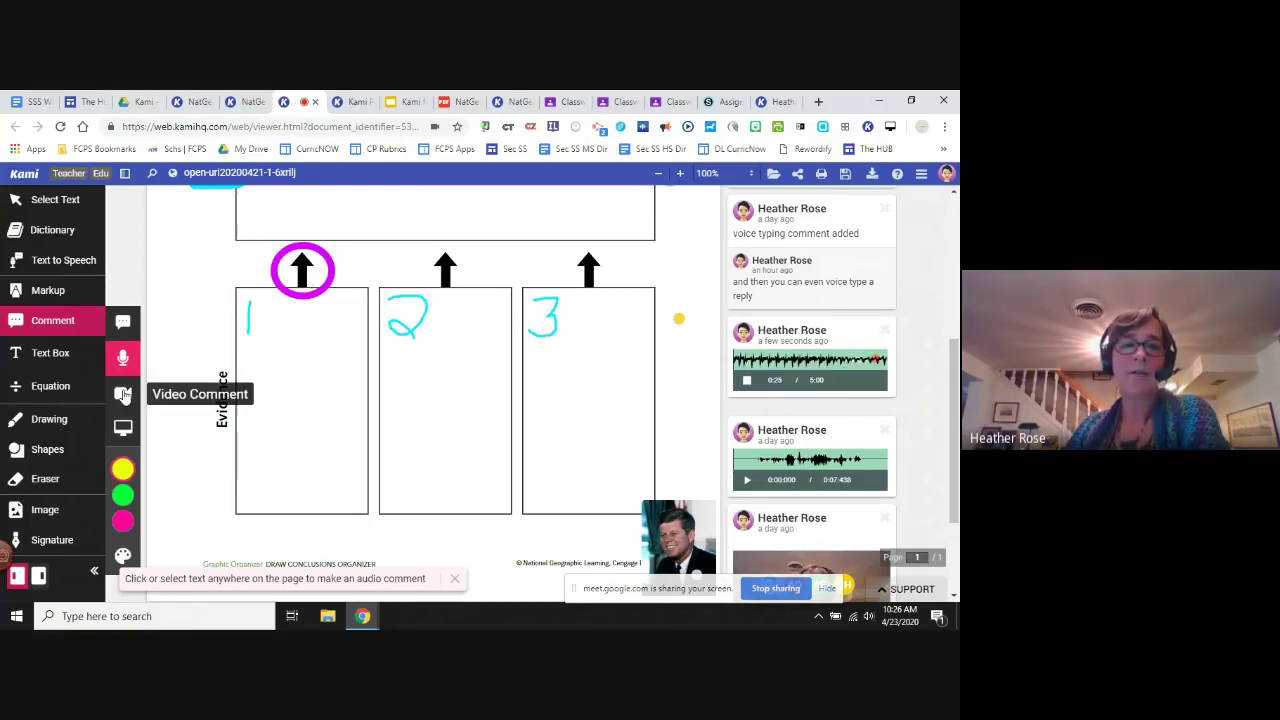
- Place a video comment at the top edge of the Conclusion box
left_click(123, 395)
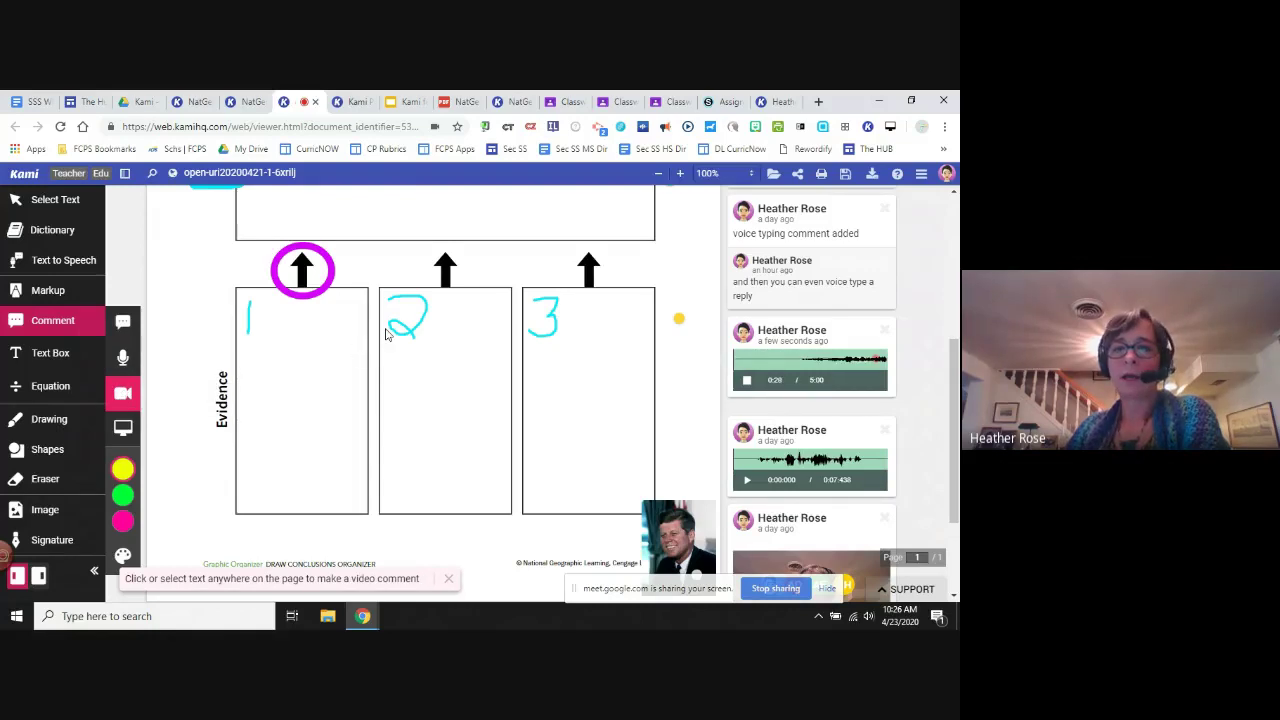
scroll(388, 335, "down", 2)
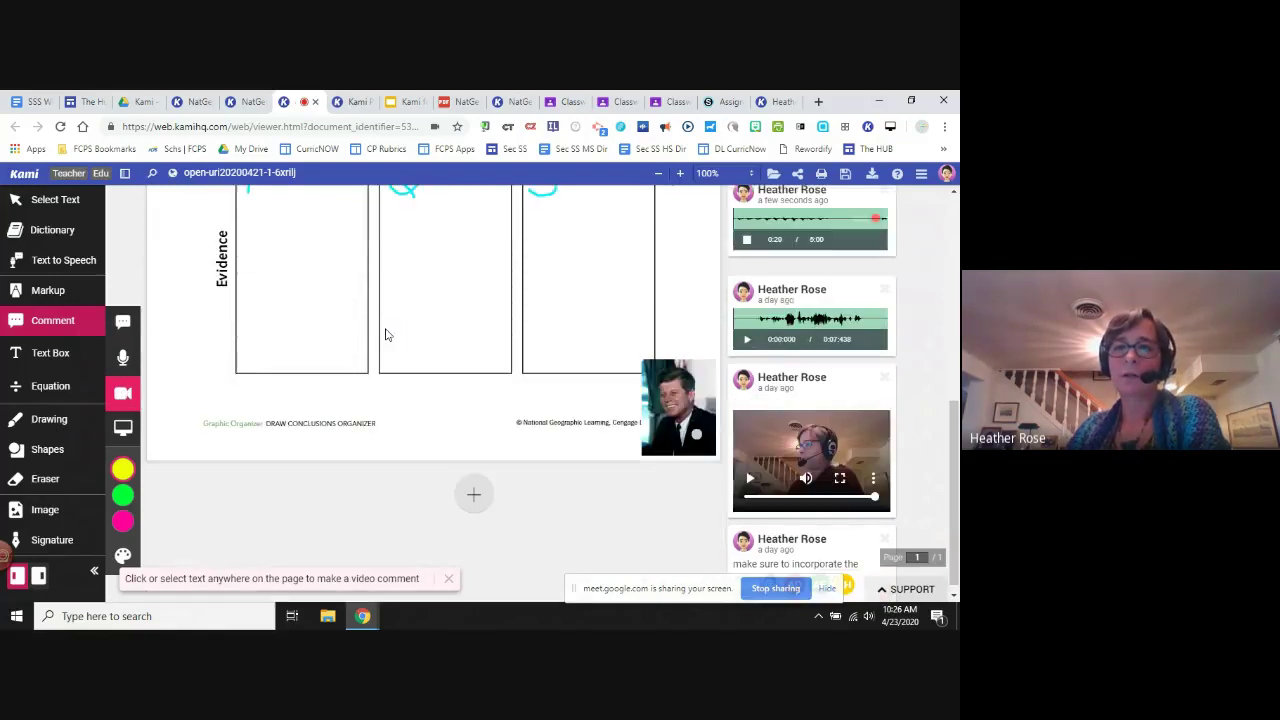
scroll(388, 335, "up", 8)
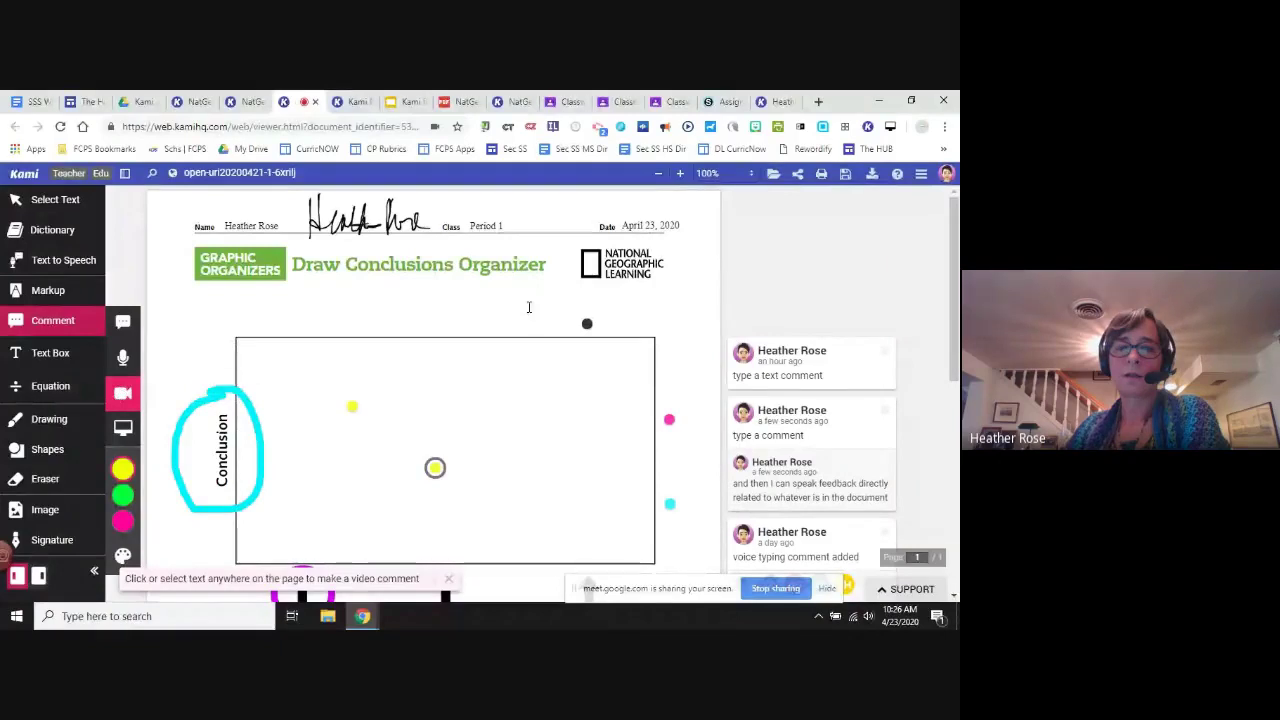
scroll(555, 335, "down", 1)
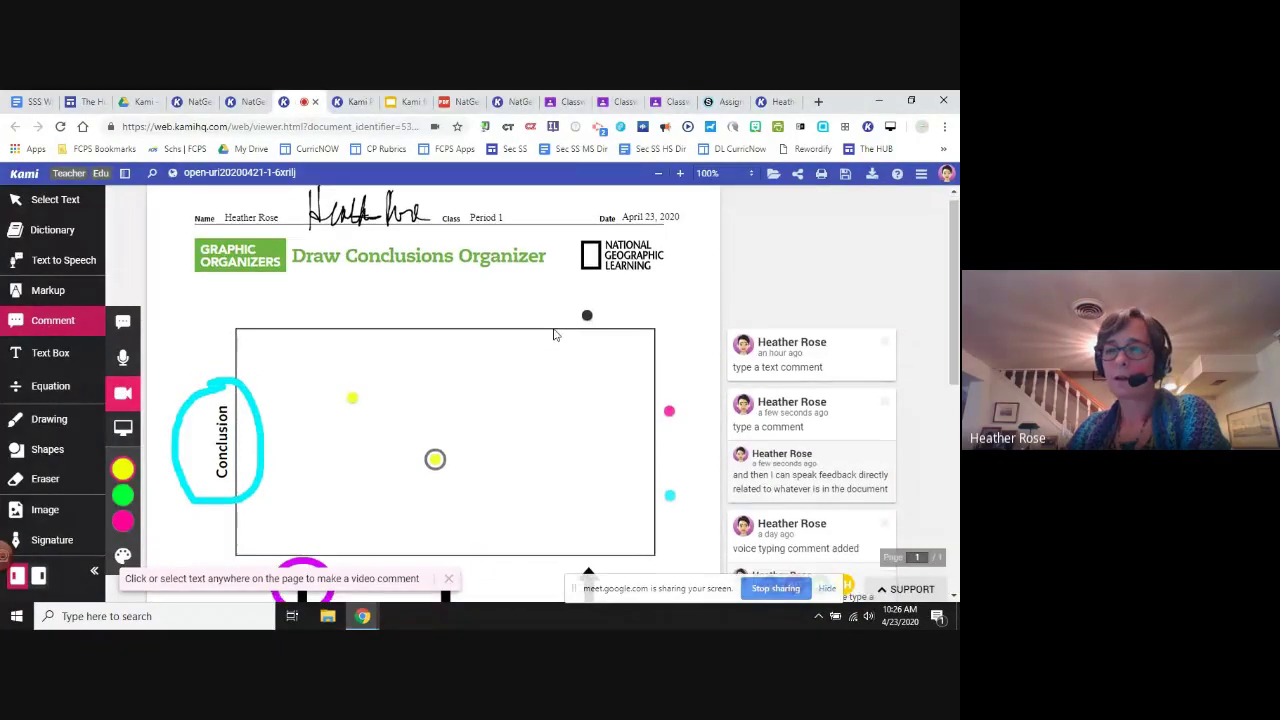
scroll(555, 335, "down", 5)
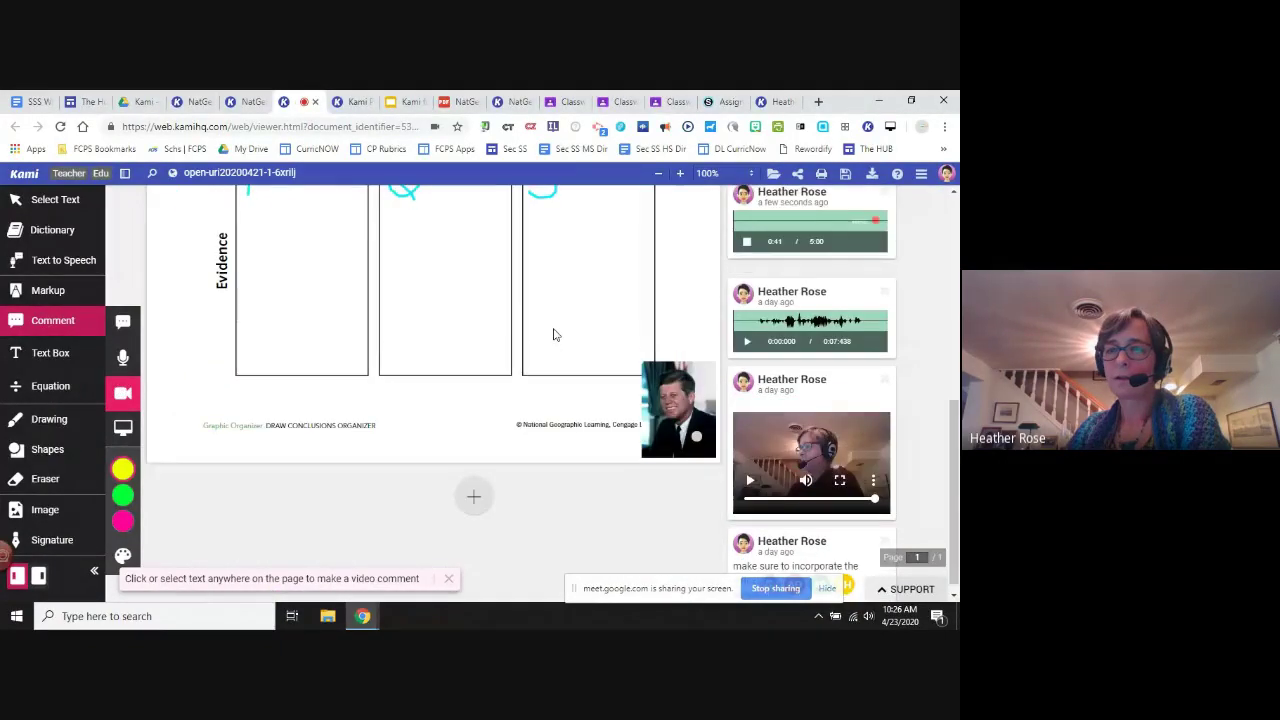
scroll(555, 335, "up", 4)
scroll(555, 335, "up", 1)
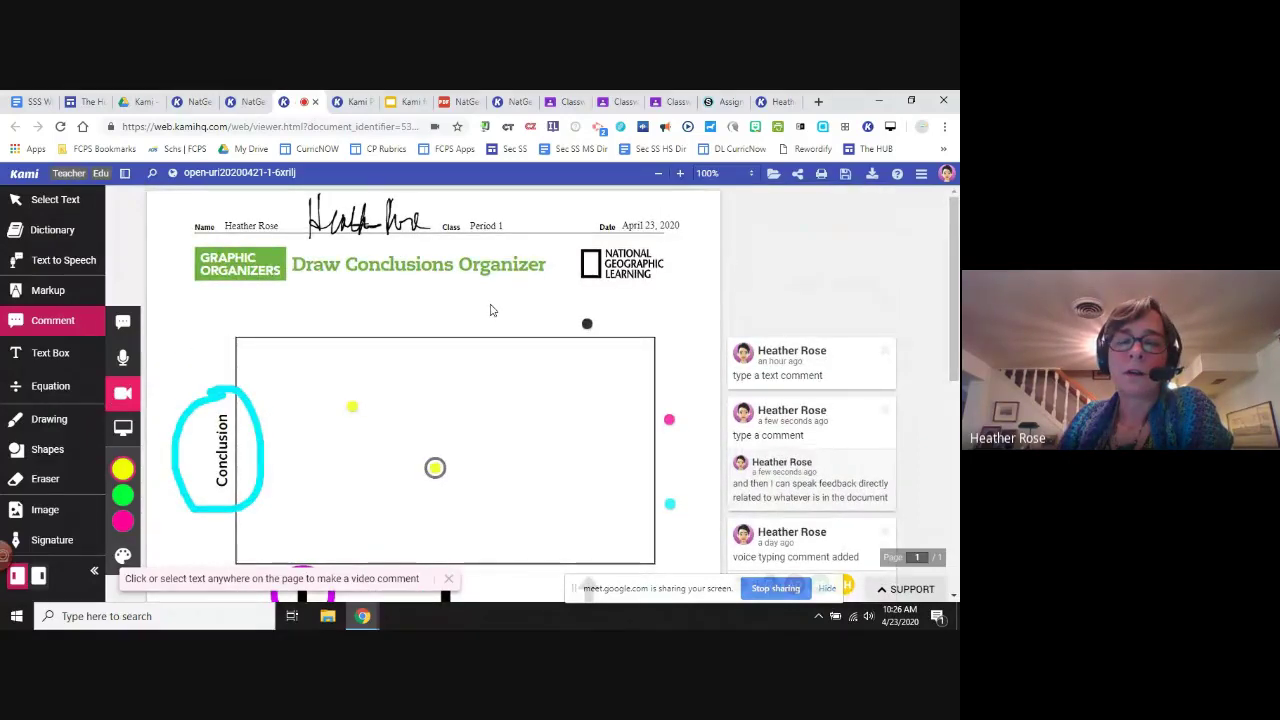
left_click(572, 398)
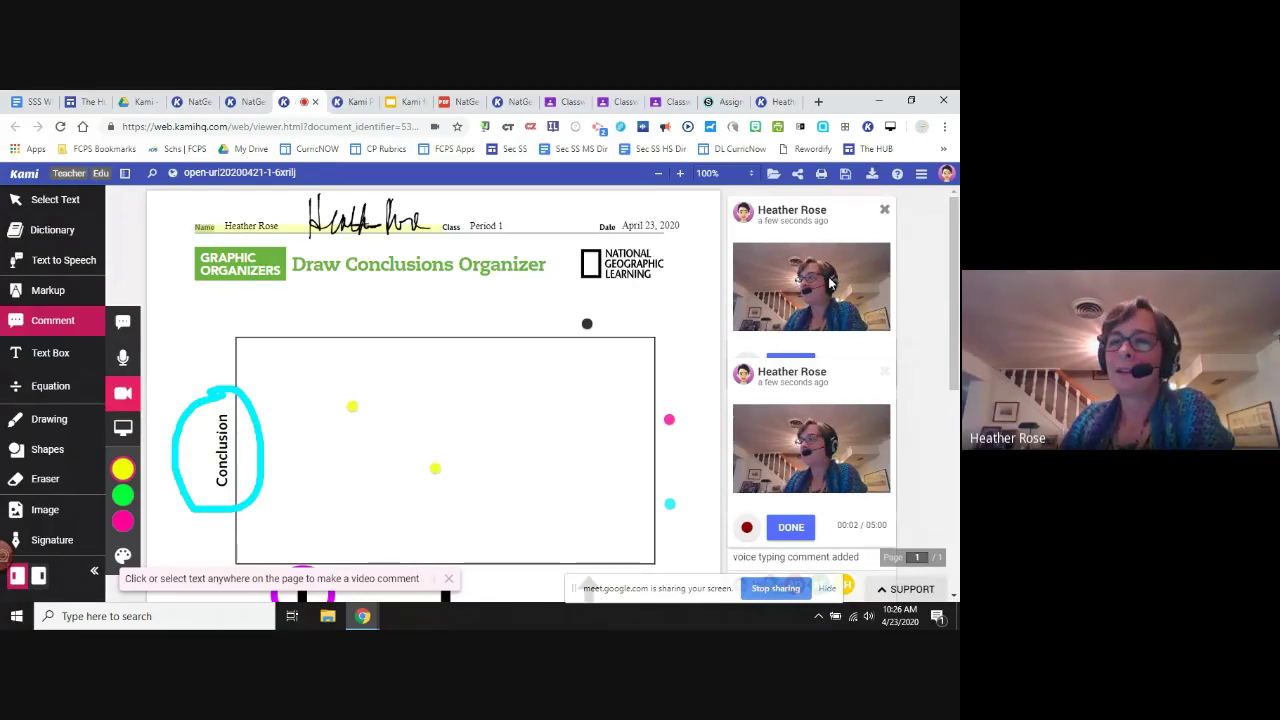
- Discard the duplicate video comment card and finish recording the video comment
left_click(884, 212)
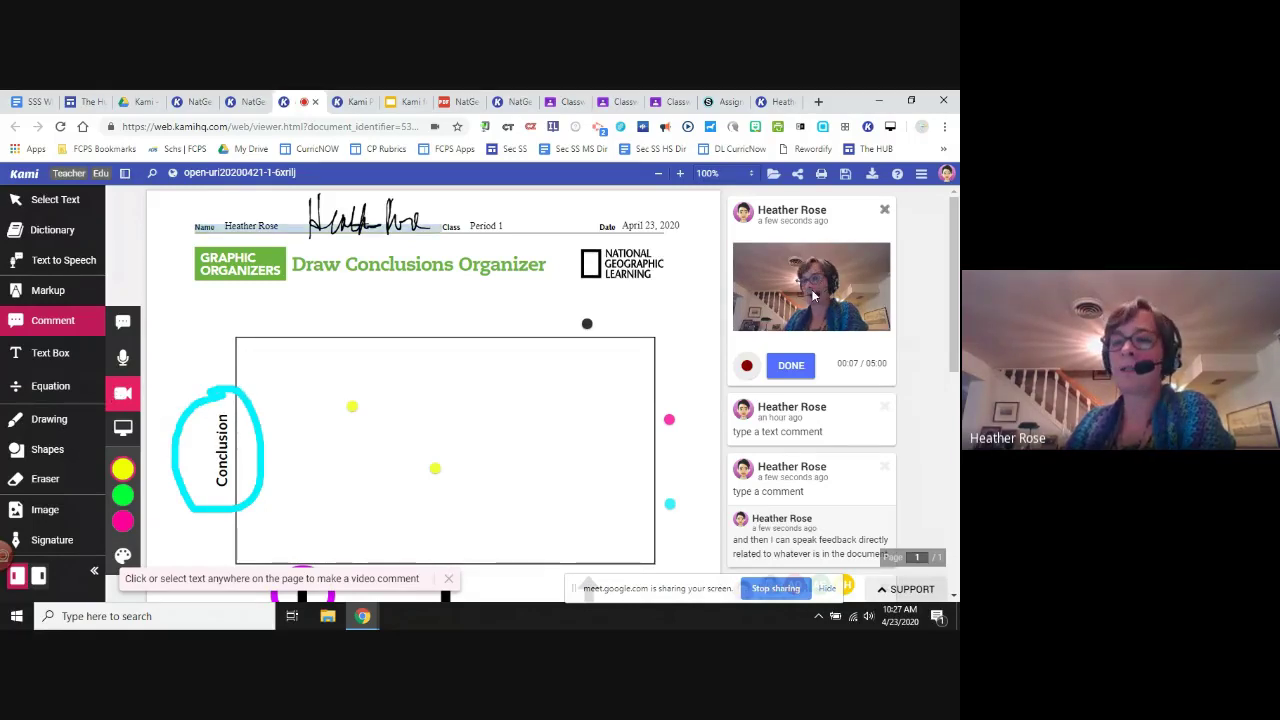
left_click(790, 367)
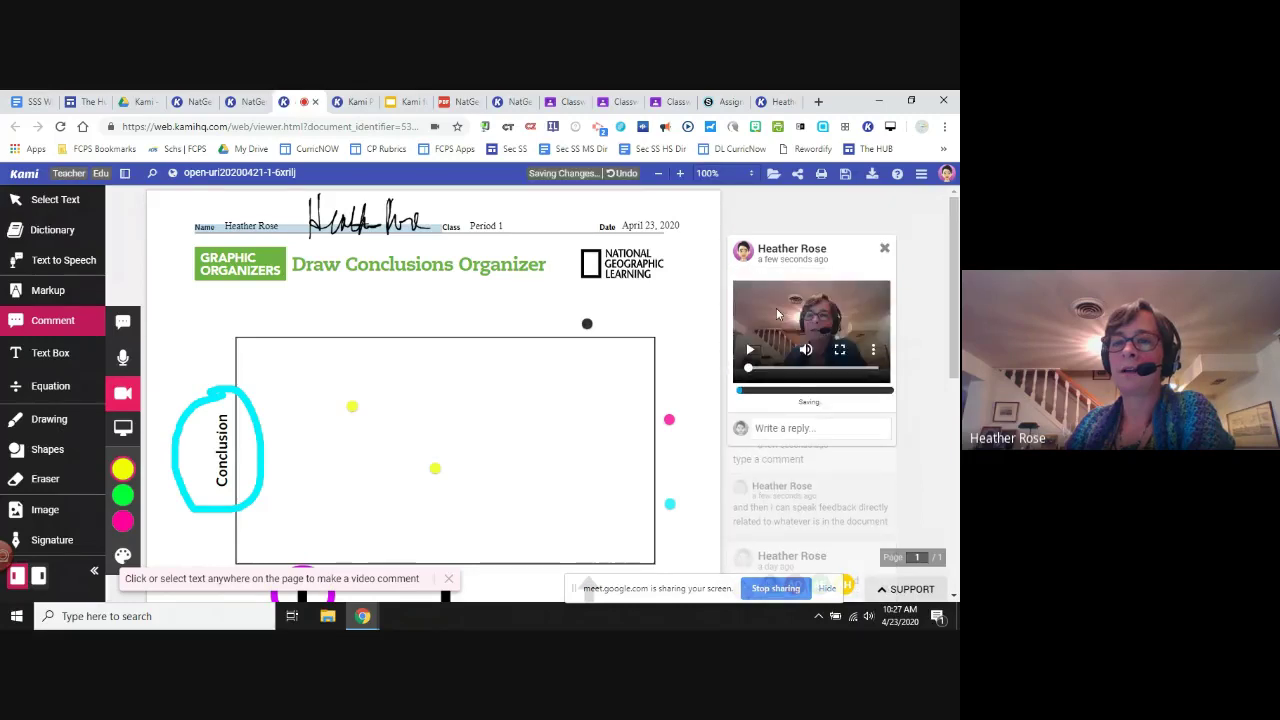
left_click(587, 323)
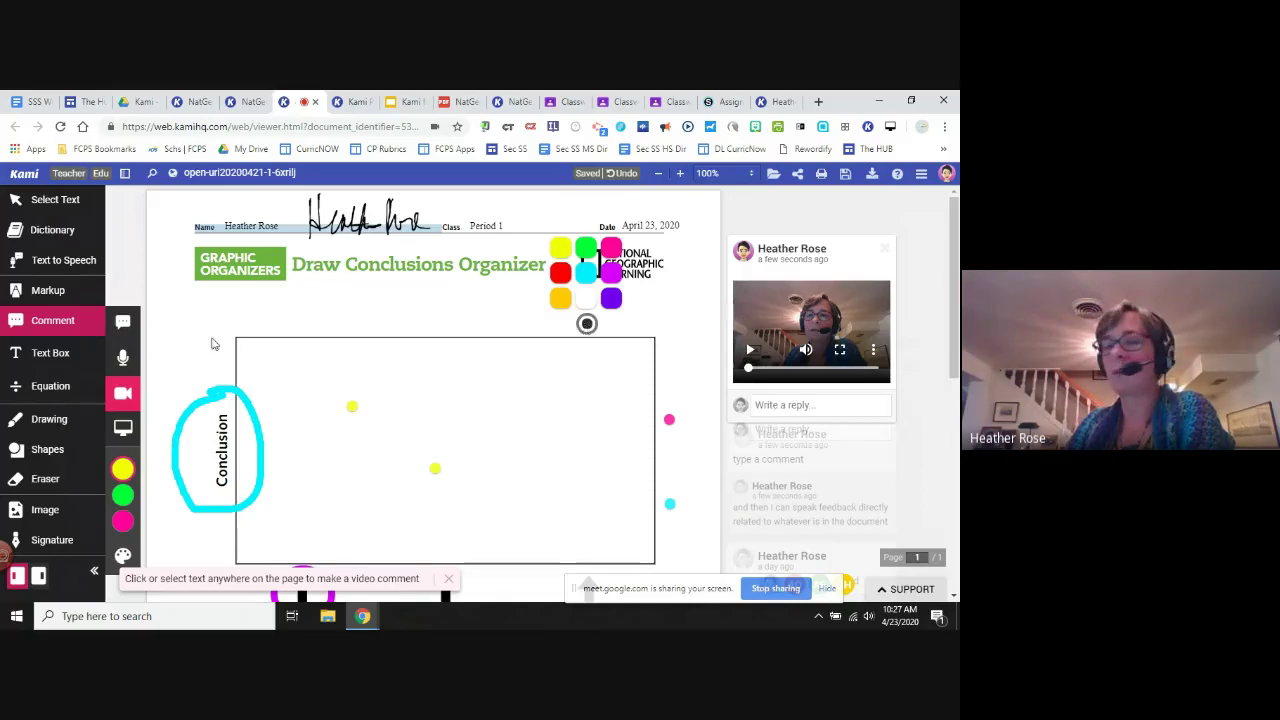
- Switch to the Screen Capture comment tool and discard the empty comment card
left_click(123, 438)
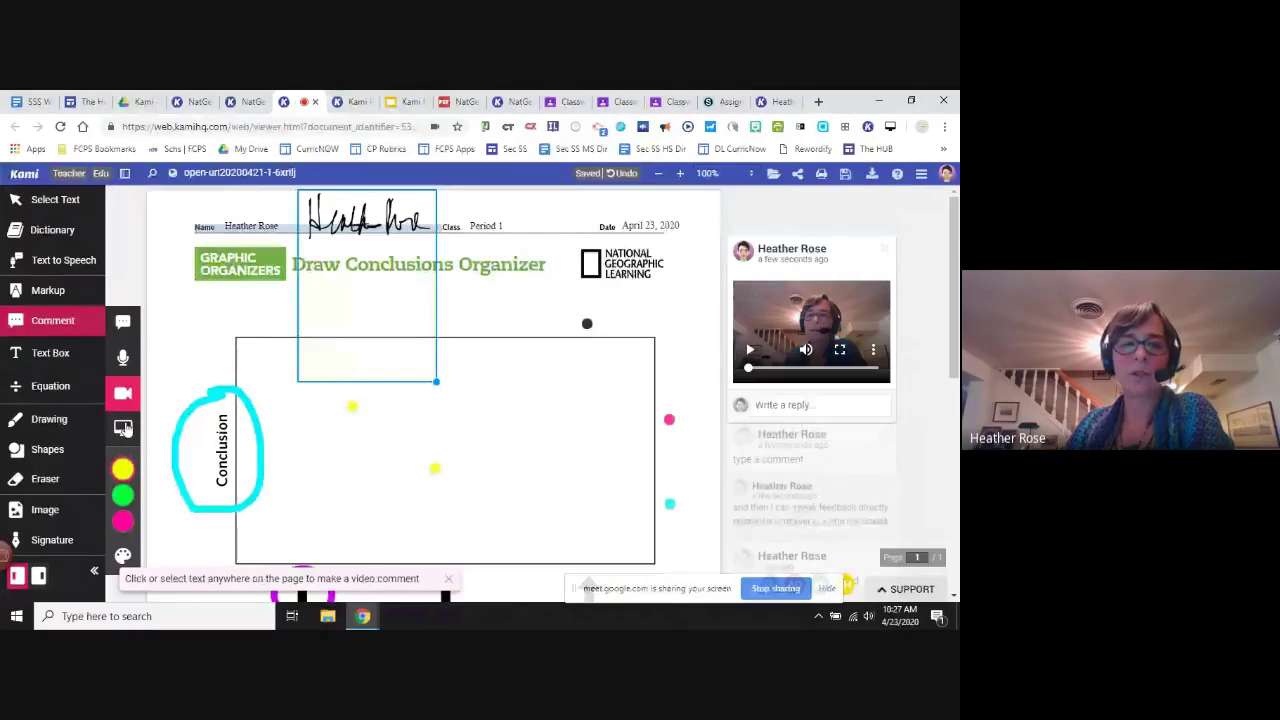
scroll(365, 380, "down", 5)
scroll(370, 375, "up", 5)
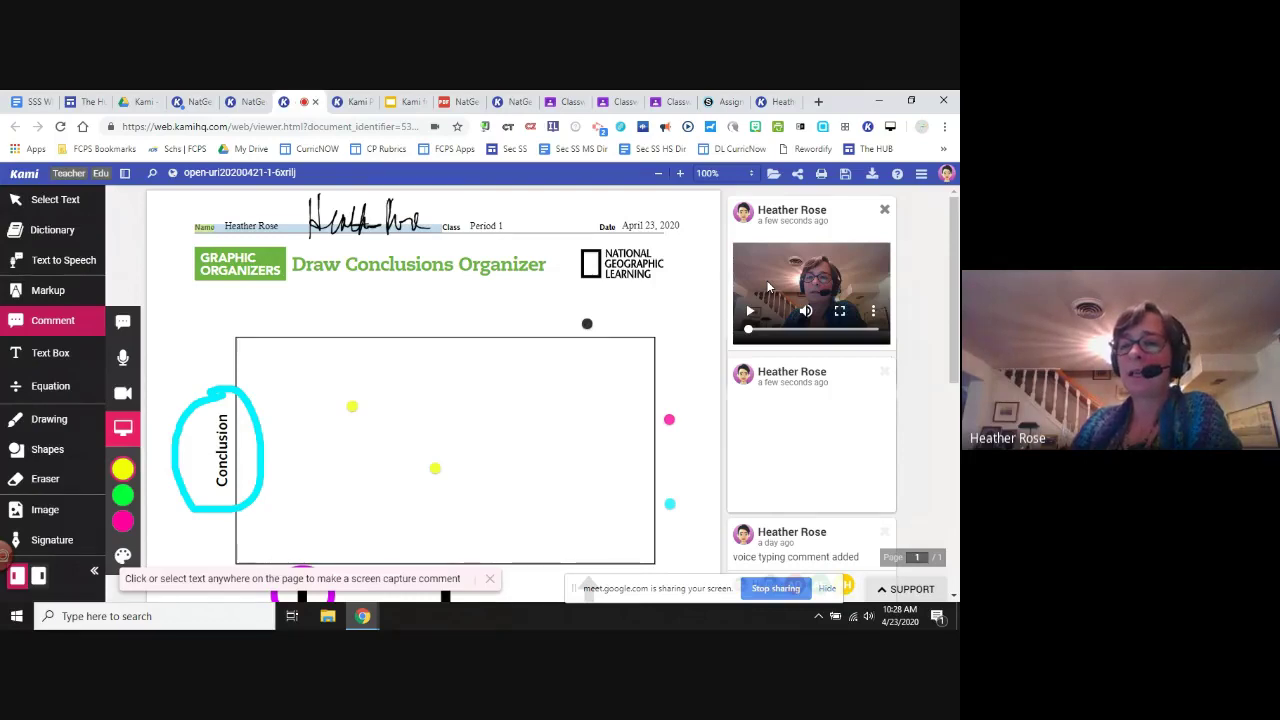
left_click(885, 371)
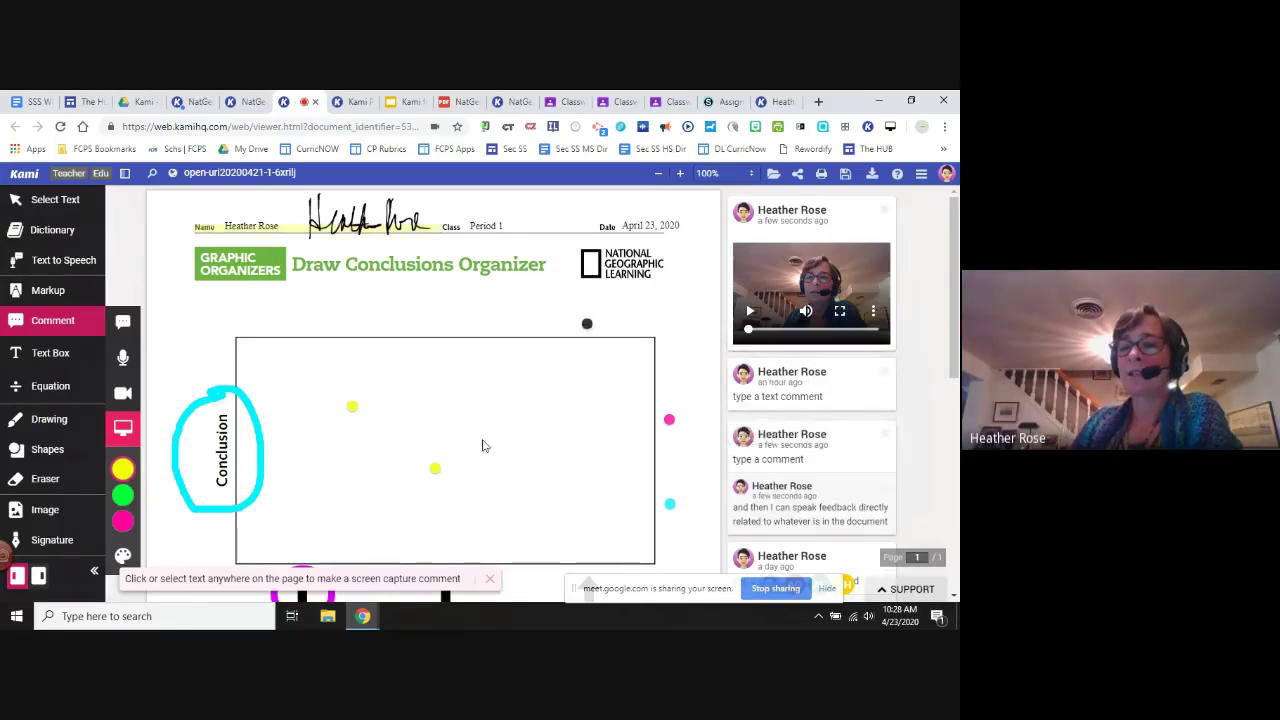
scroll(482, 445, "down", 7)
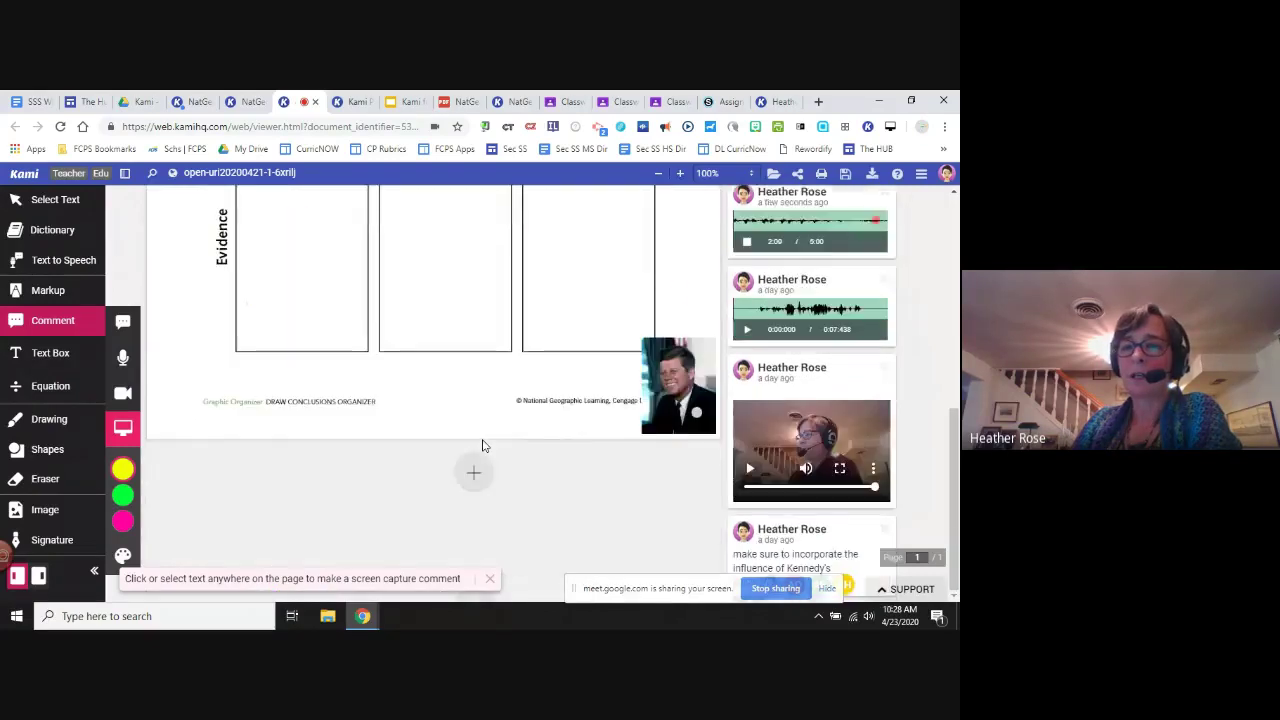
scroll(574, 510, "up", 4)
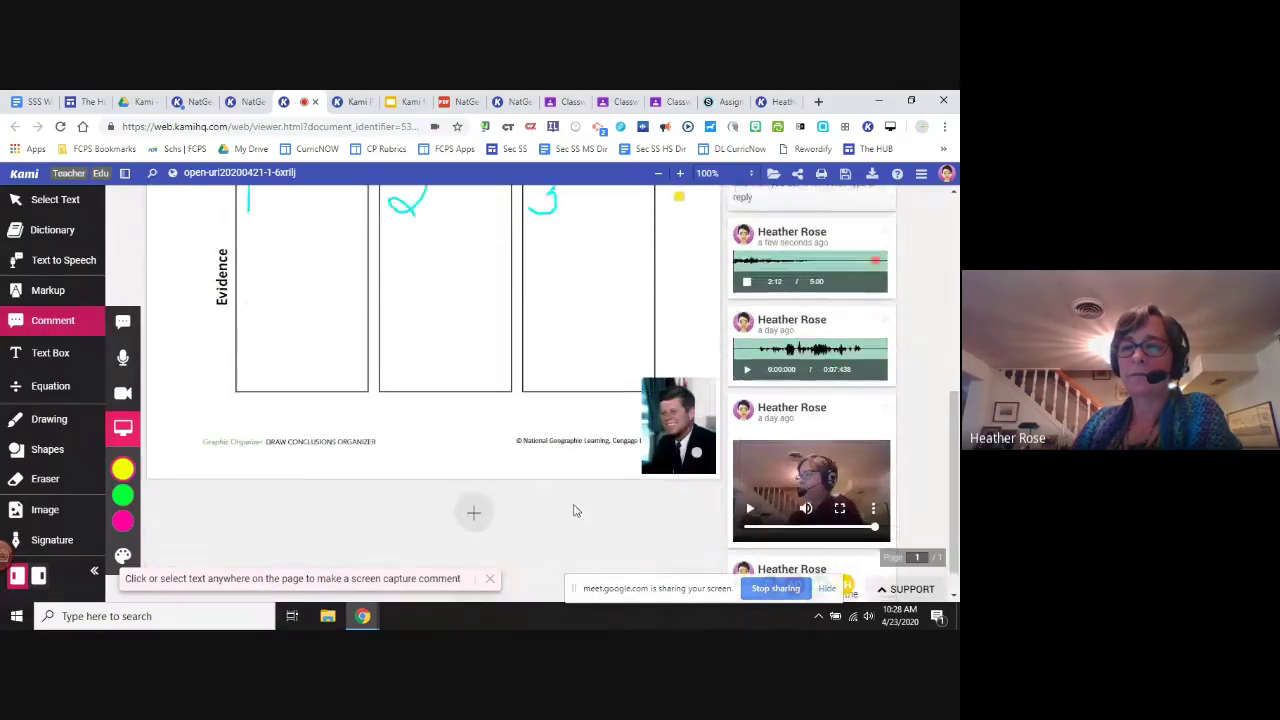
scroll(574, 510, "down", 3)
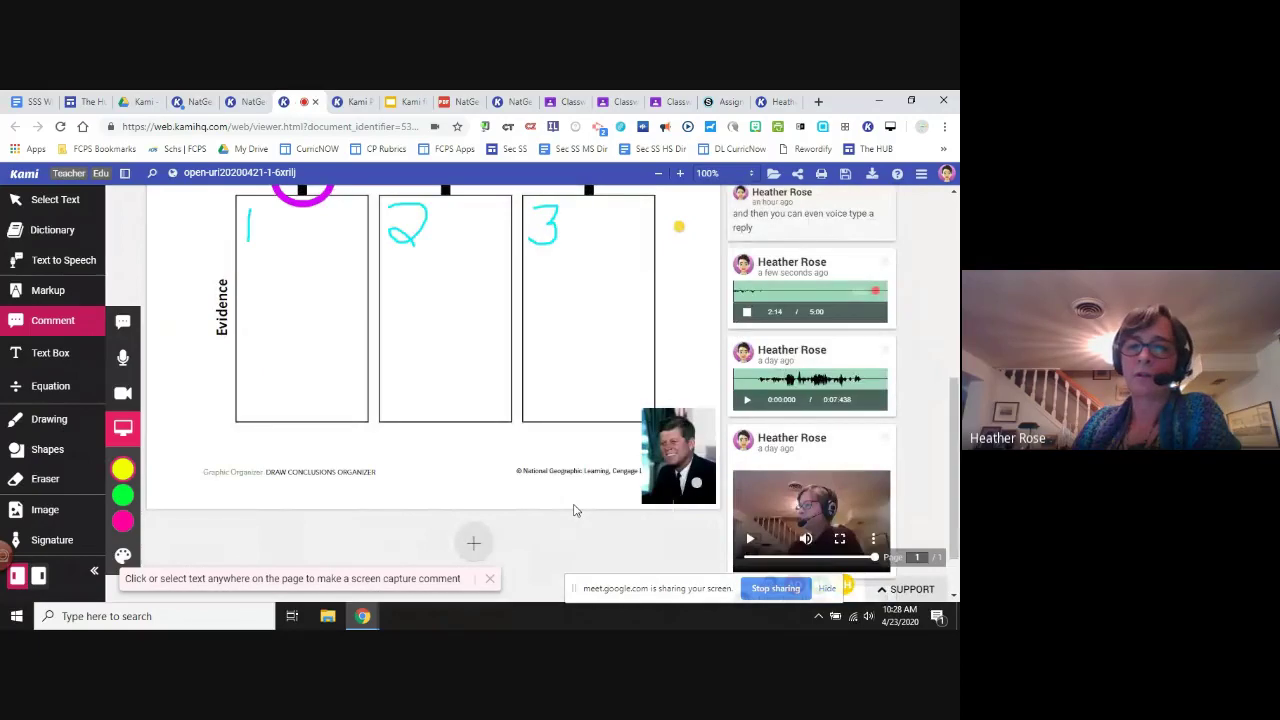
scroll(574, 510, "down", 1)
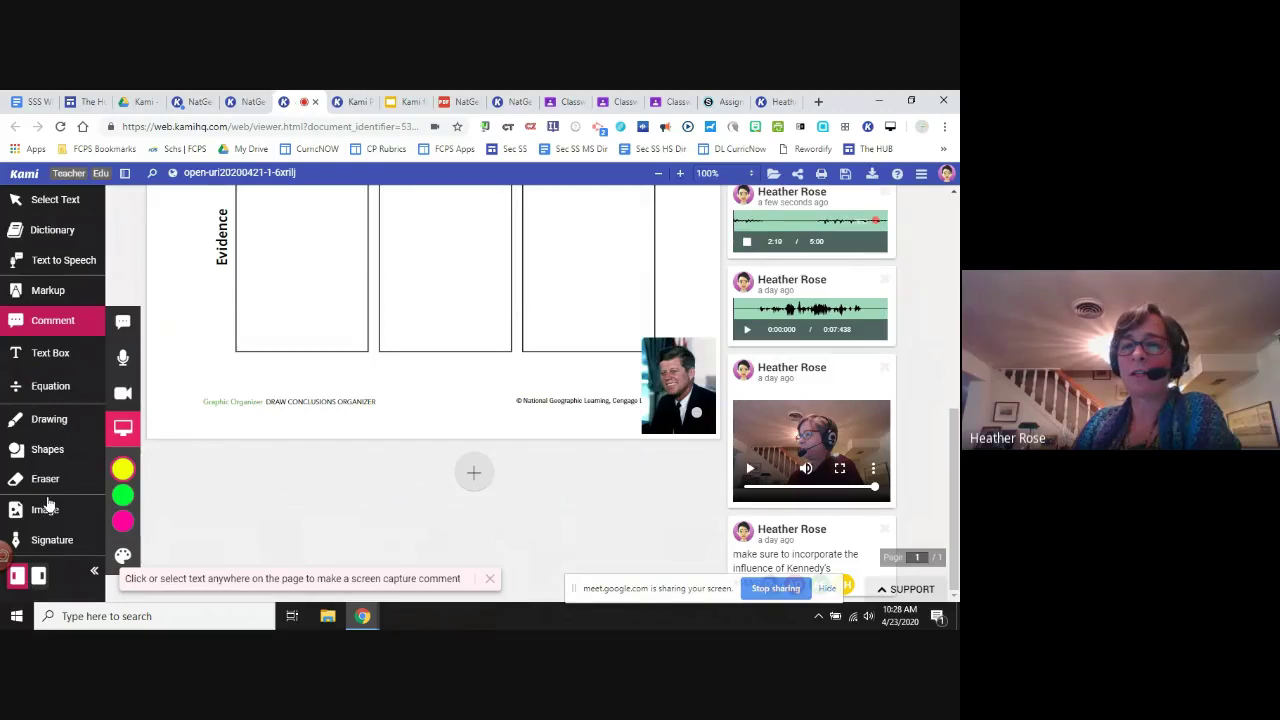
left_click(655, 362)
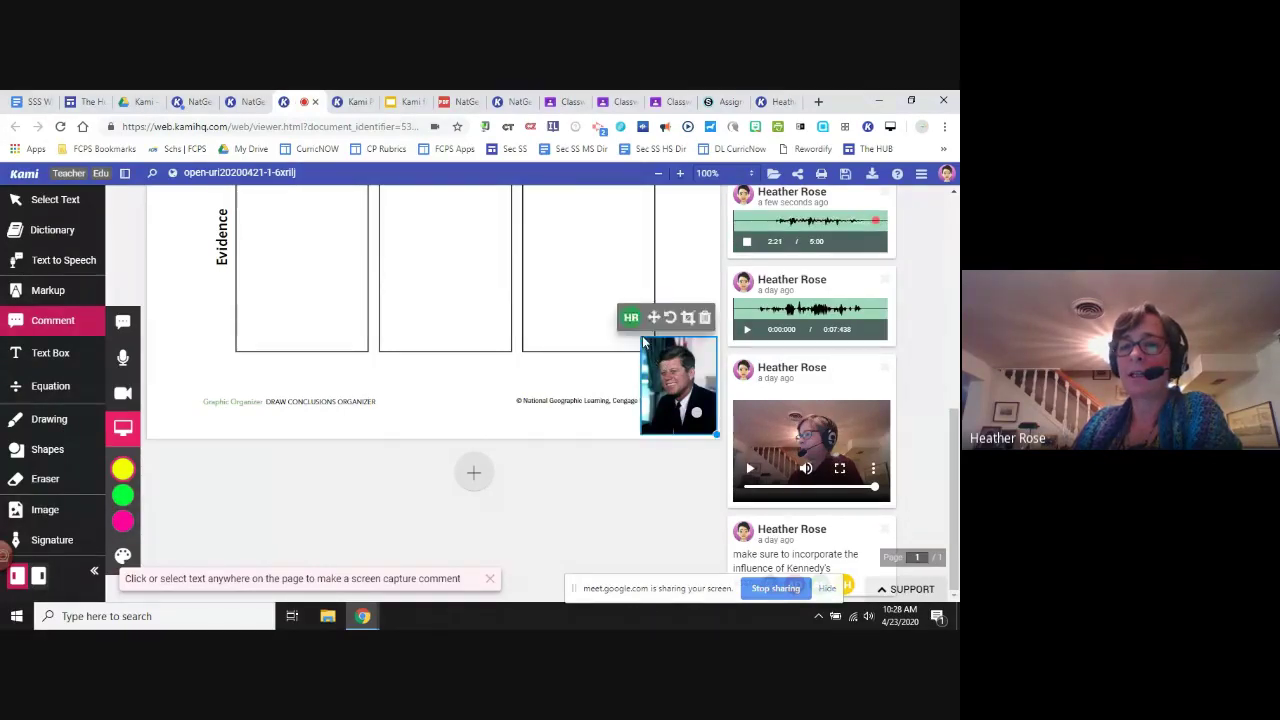
left_click(698, 412)
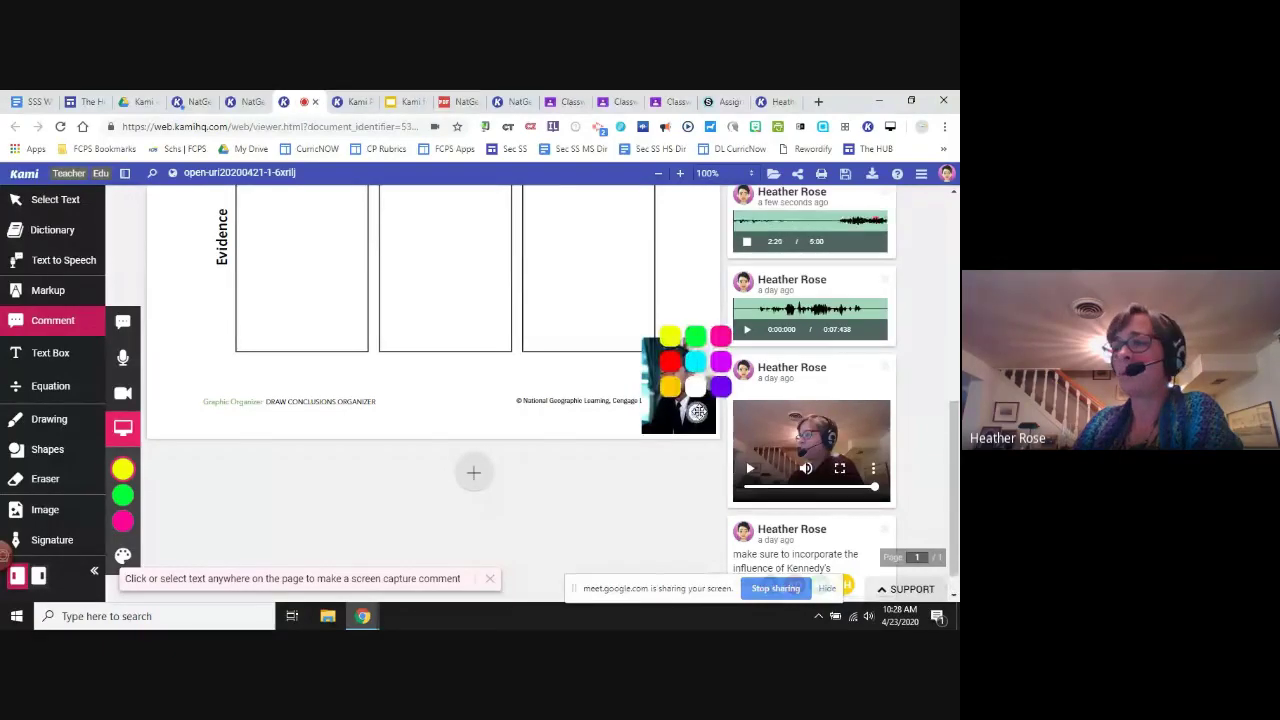
left_click(365, 470)
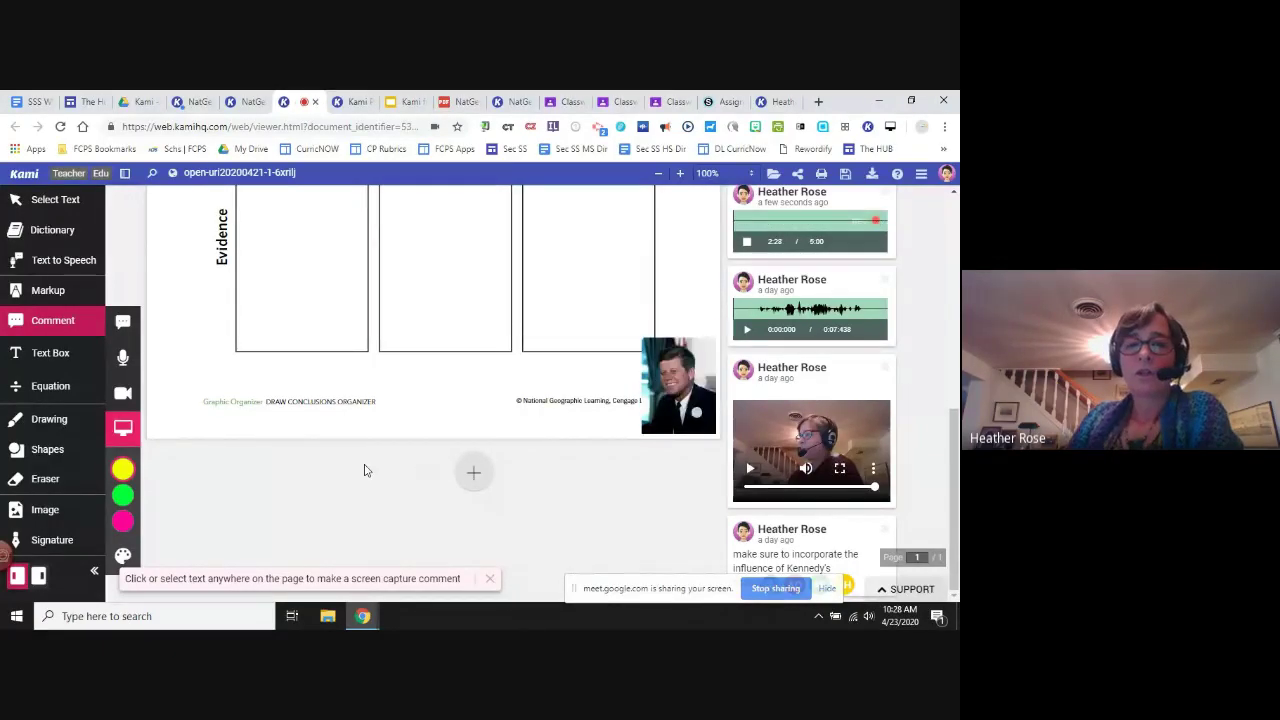
scroll(365, 470, "up", 7)
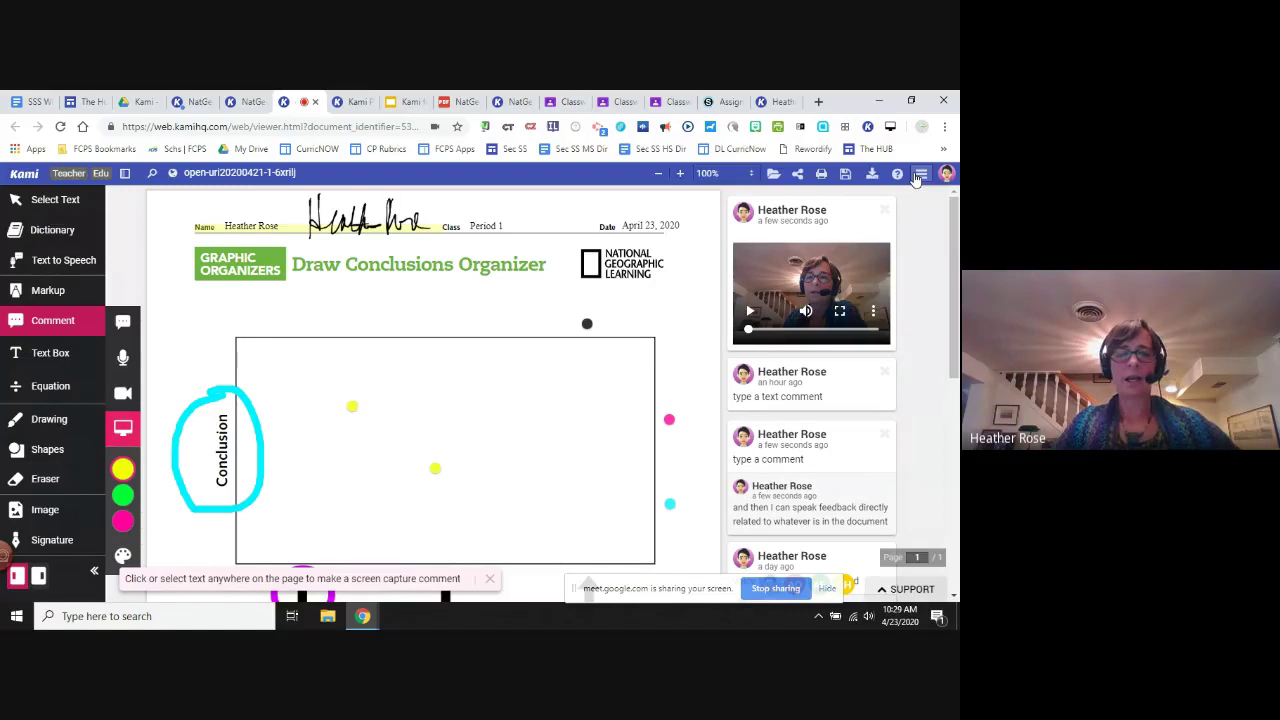
- Box-select annotations beside the Conclusion label, then return to the Google Meet call
left_click(54, 202)
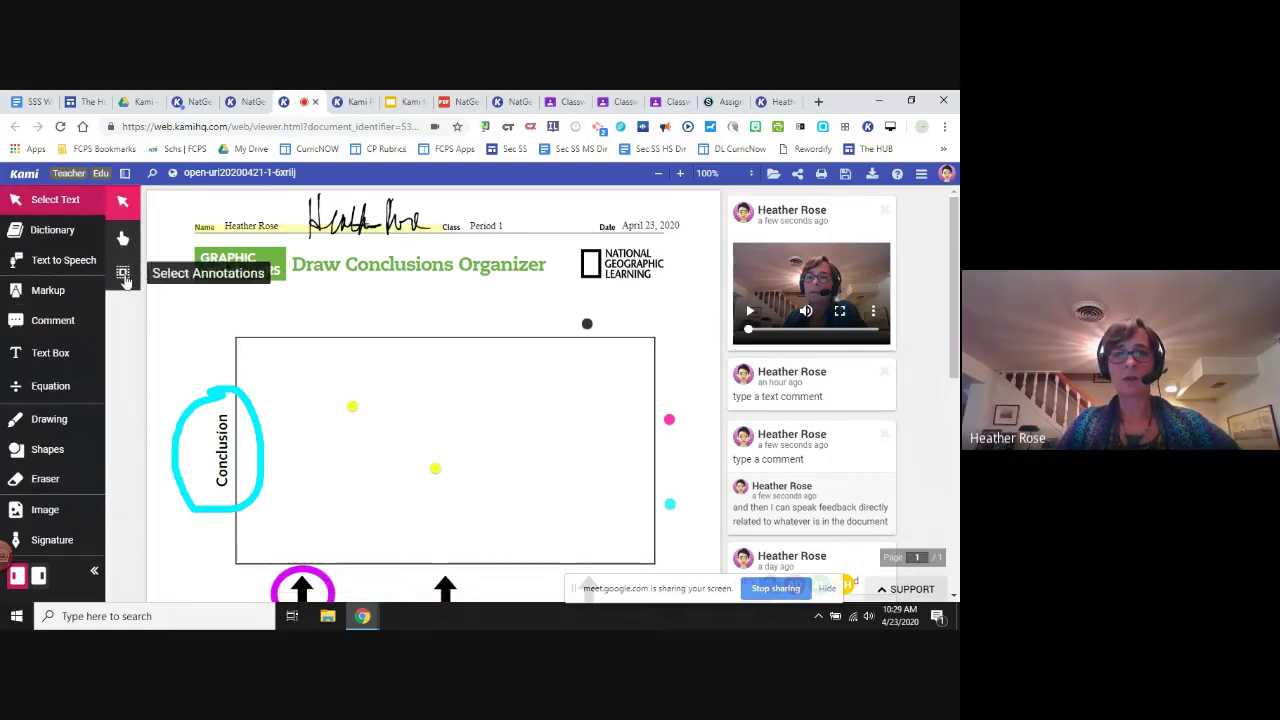
left_click_drag(227, 395, 297, 389)
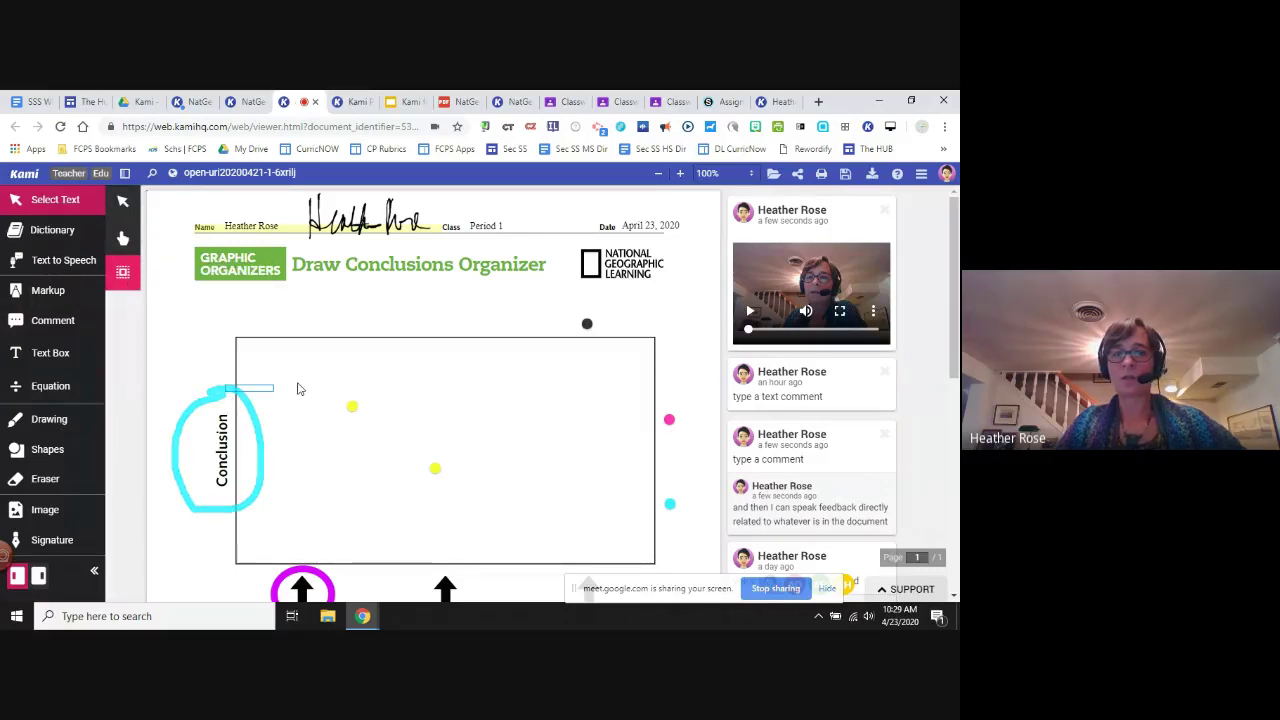
left_click_drag(297, 389, 428, 195)
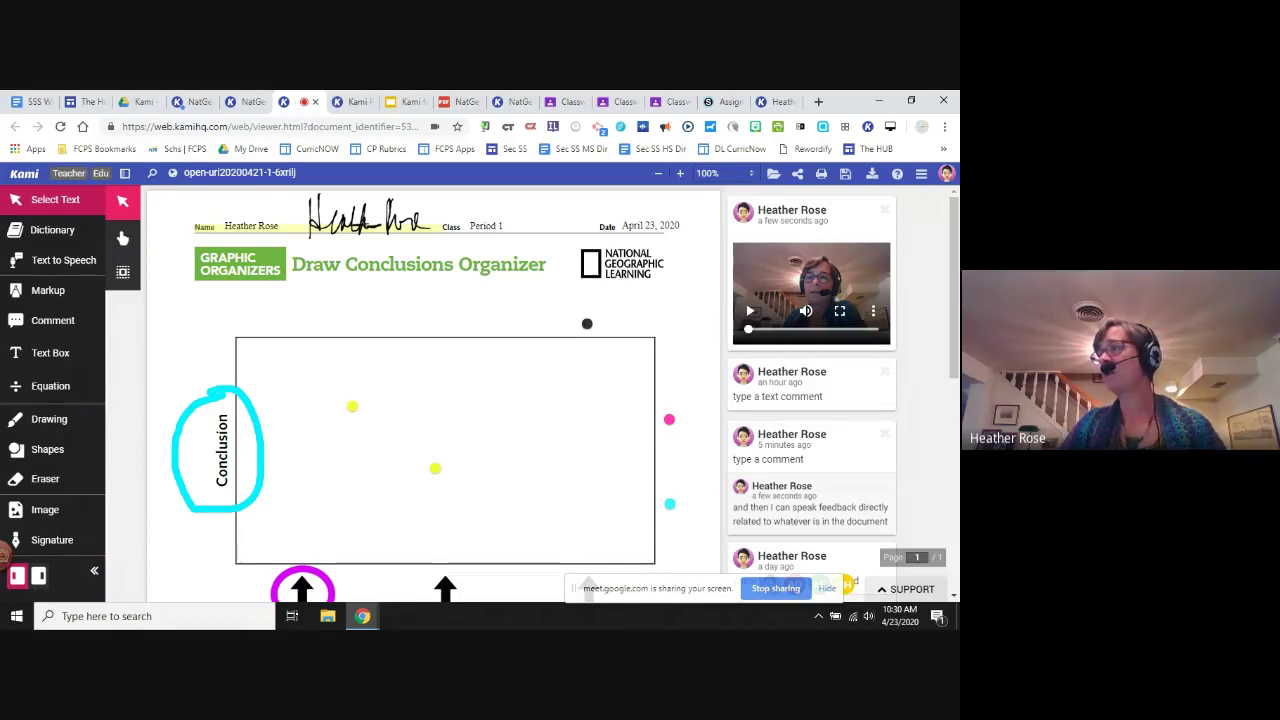
left_click(816, 103)
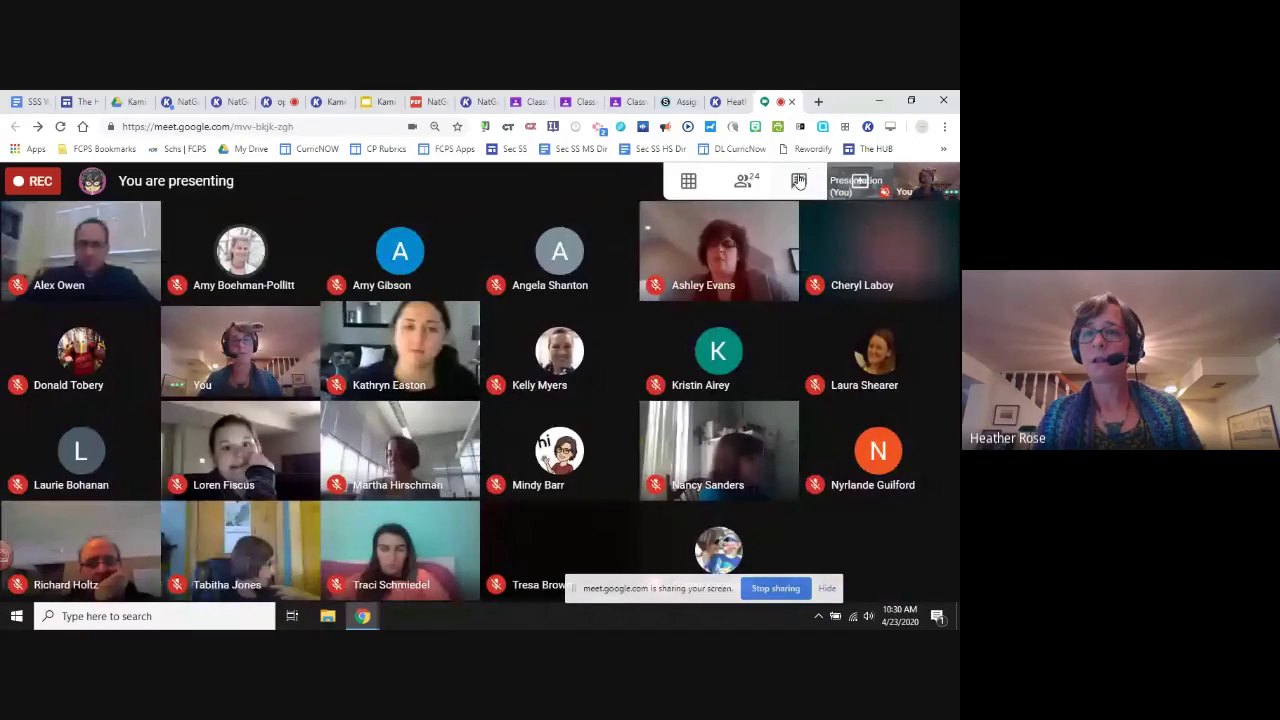
- Read through the participants' questions in the Meet chat, then move to the links document
left_click(799, 180)
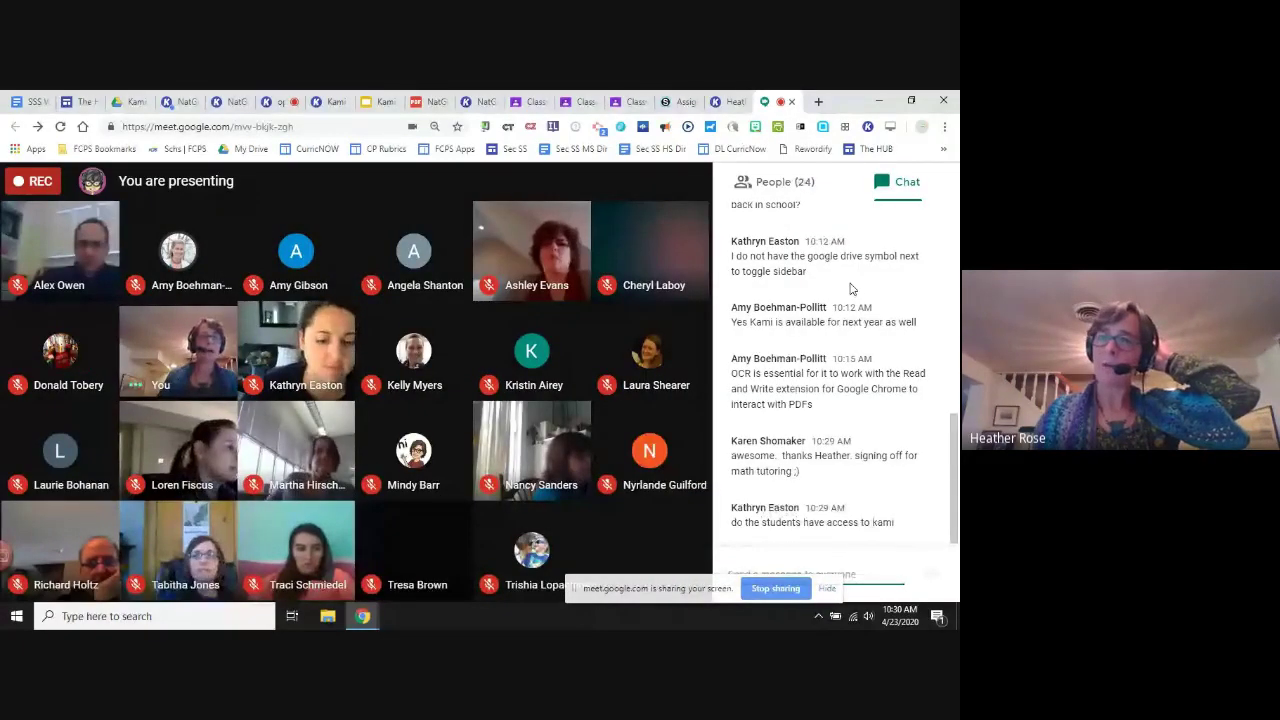
scroll(840, 318, "up", 3)
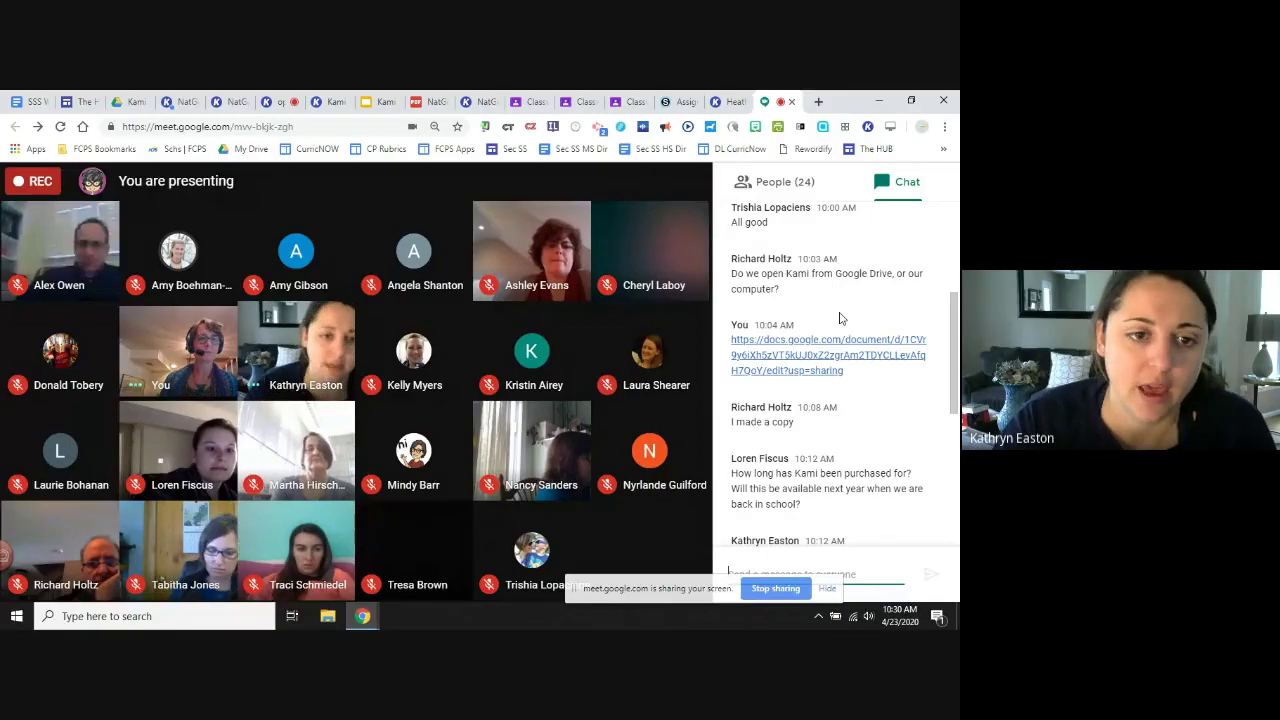
scroll(840, 318, "up", 2)
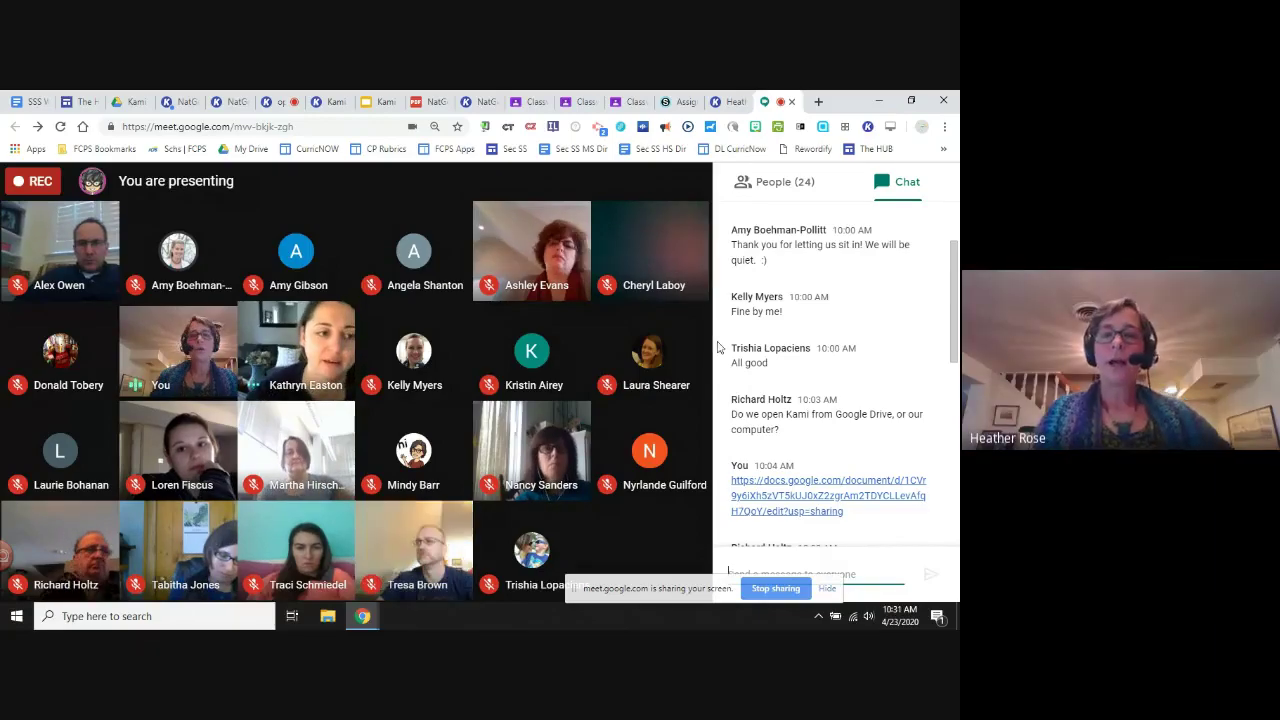
left_click(530, 104)
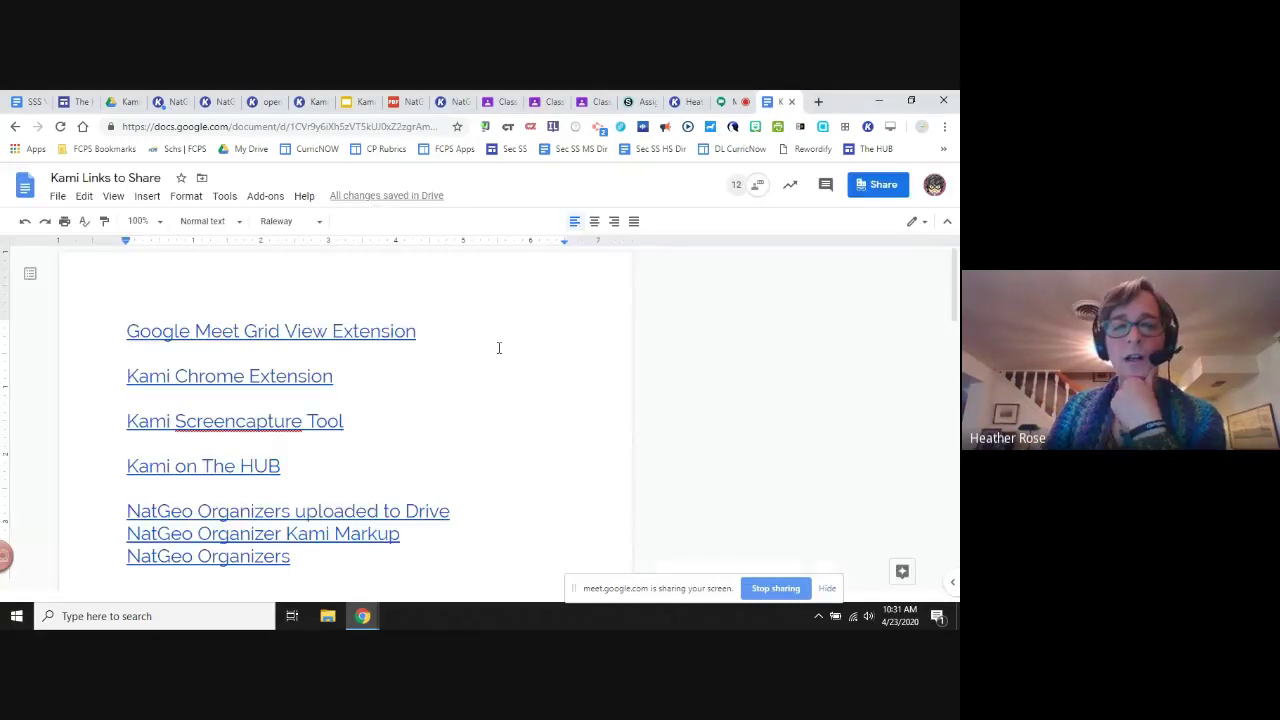
- Select the Kami & Google Classroom link text in the links document
scroll(499, 347, "down", 3)
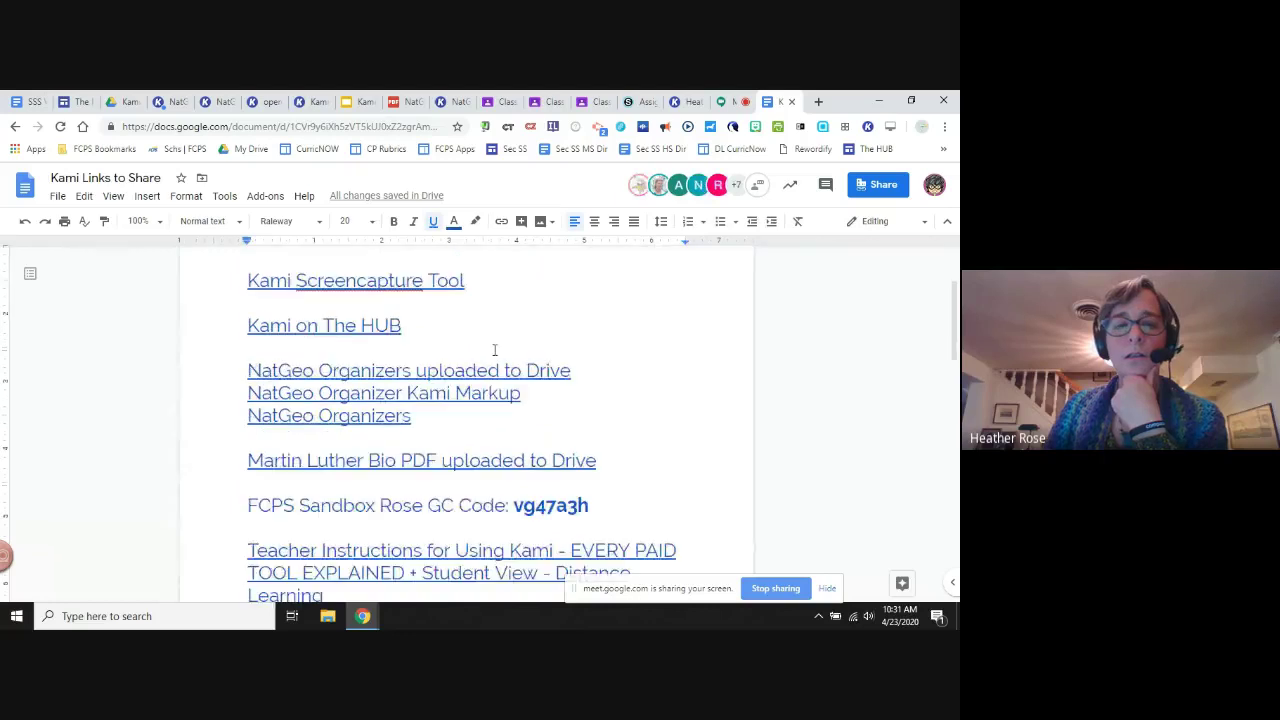
scroll(494, 350, "down", 8)
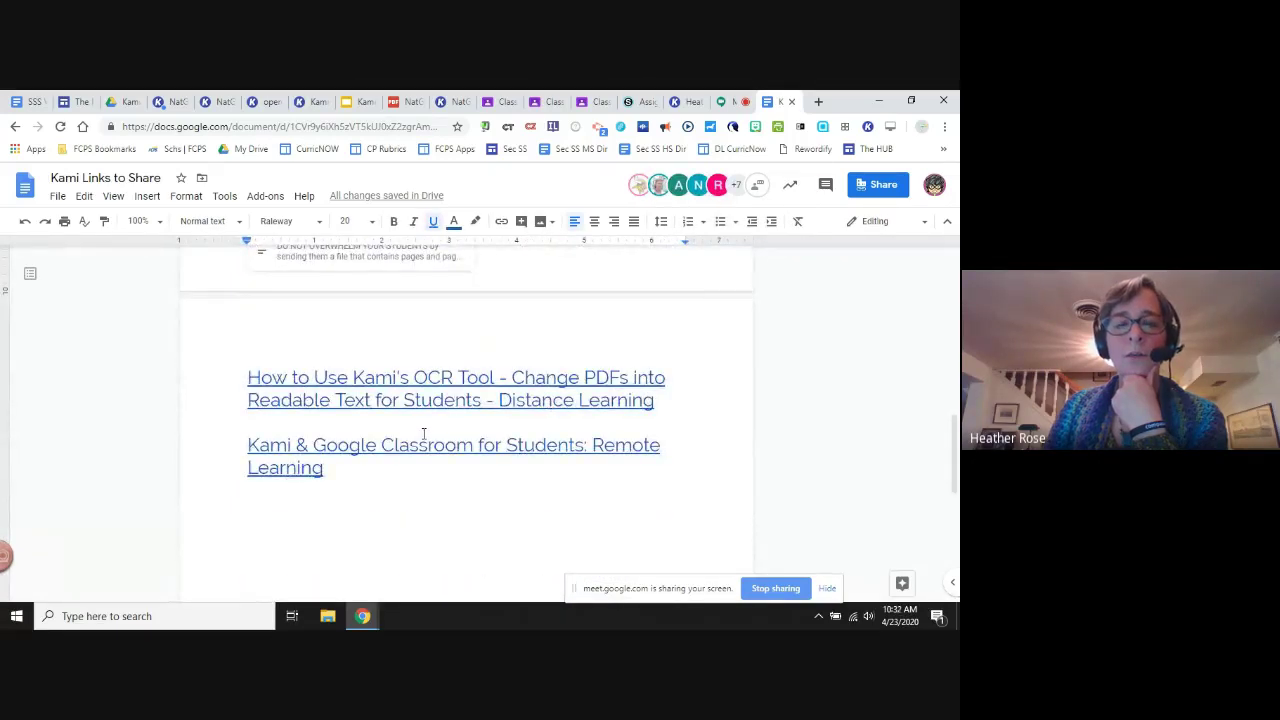
left_click(322, 470)
left_click_drag(322, 470, 231, 448)
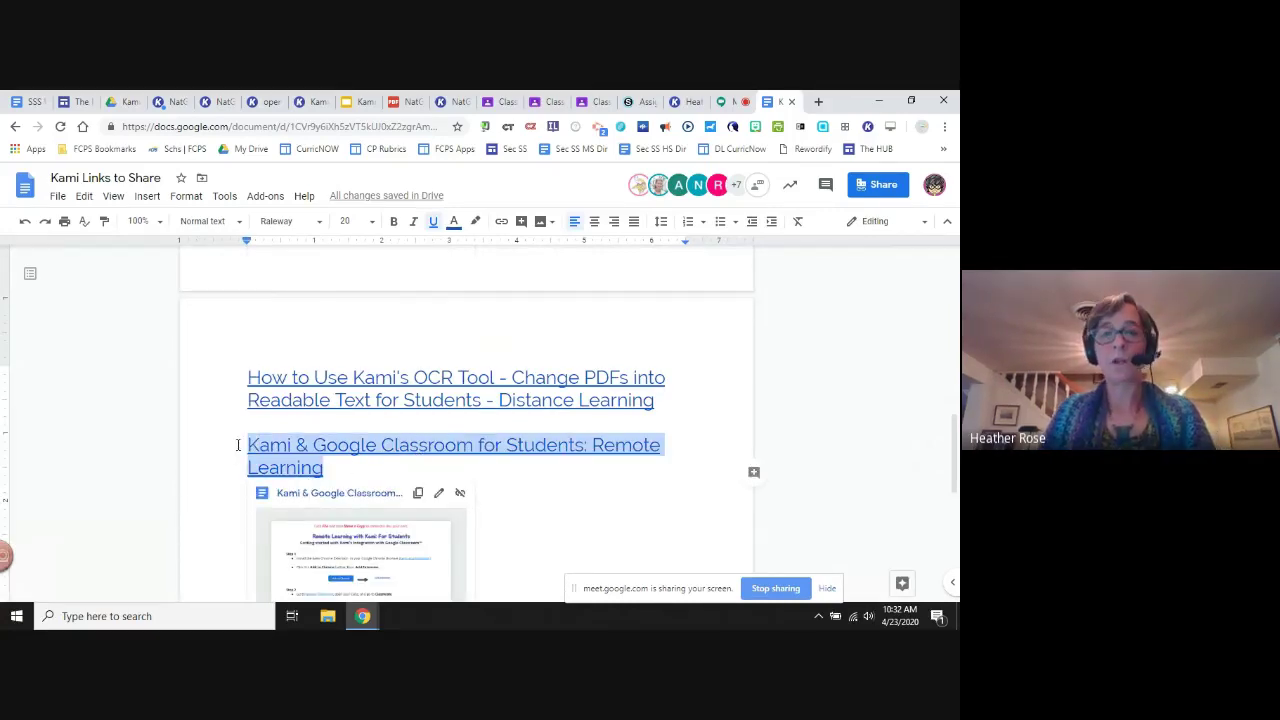
- Select the whole Student Instructions for Using Kami link, then return to the Meet call
scroll(520, 465, "up", 3)
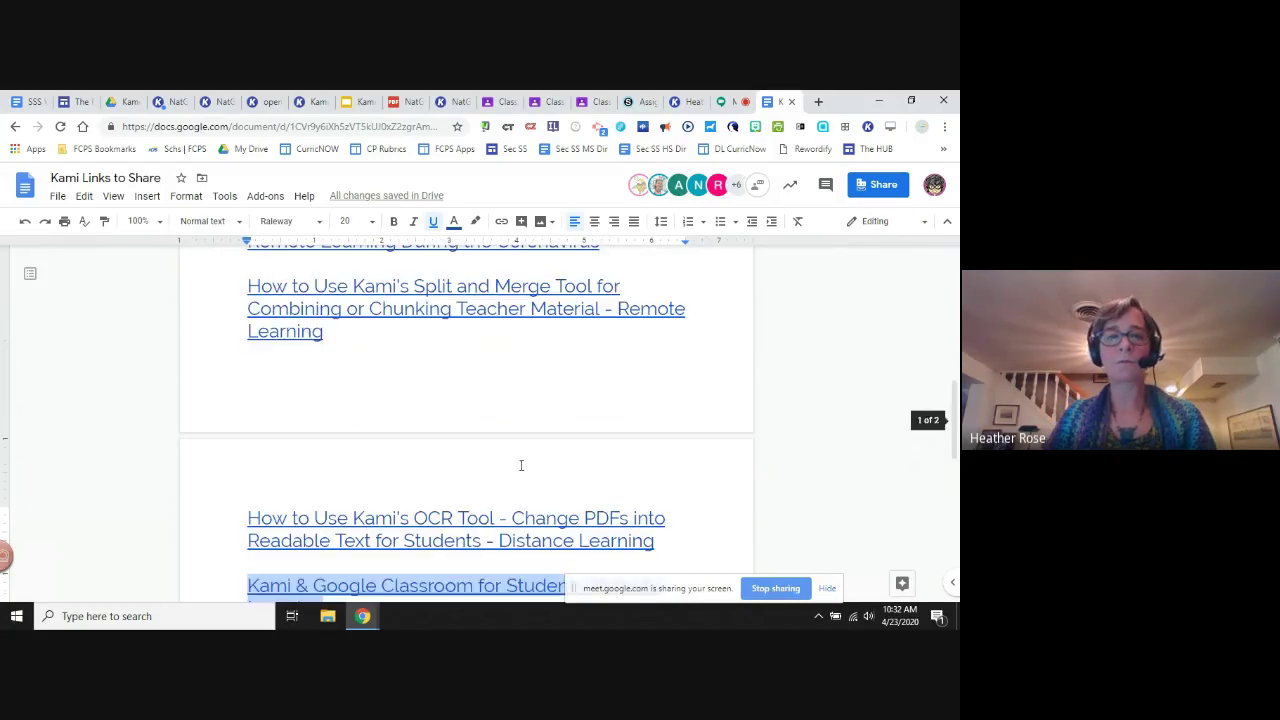
scroll(520, 465, "up", 3)
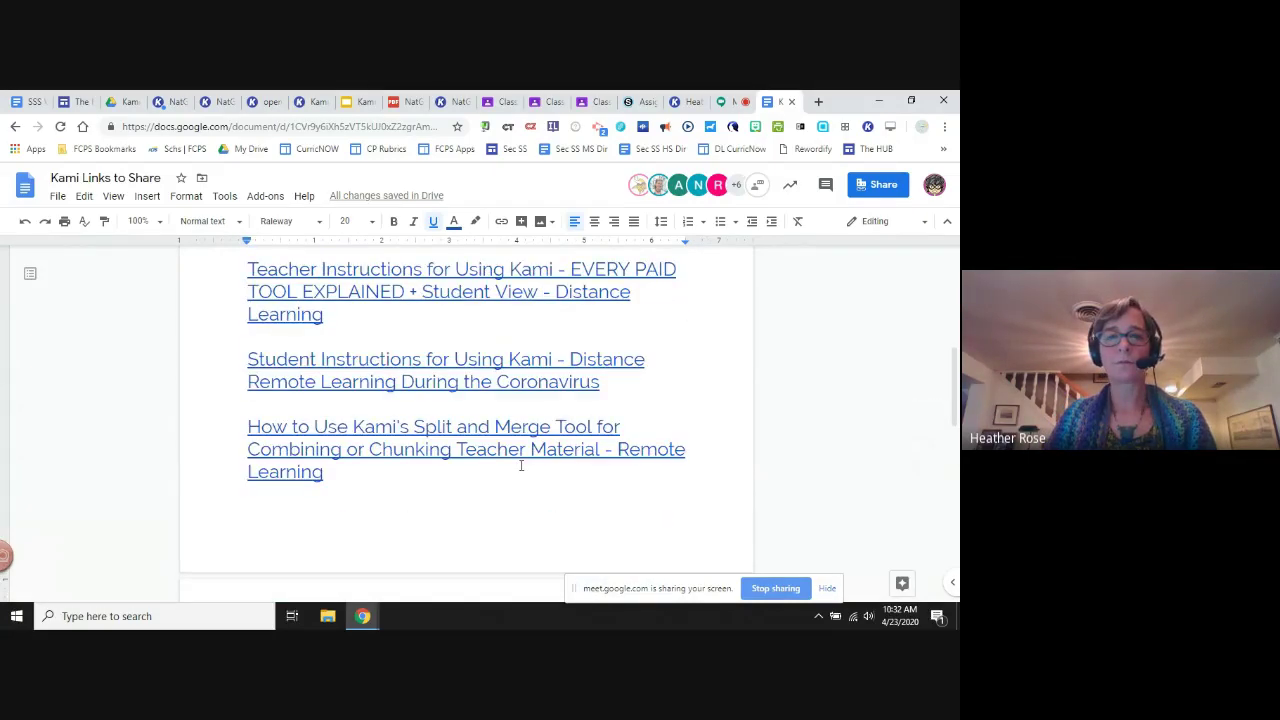
double_click(596, 381)
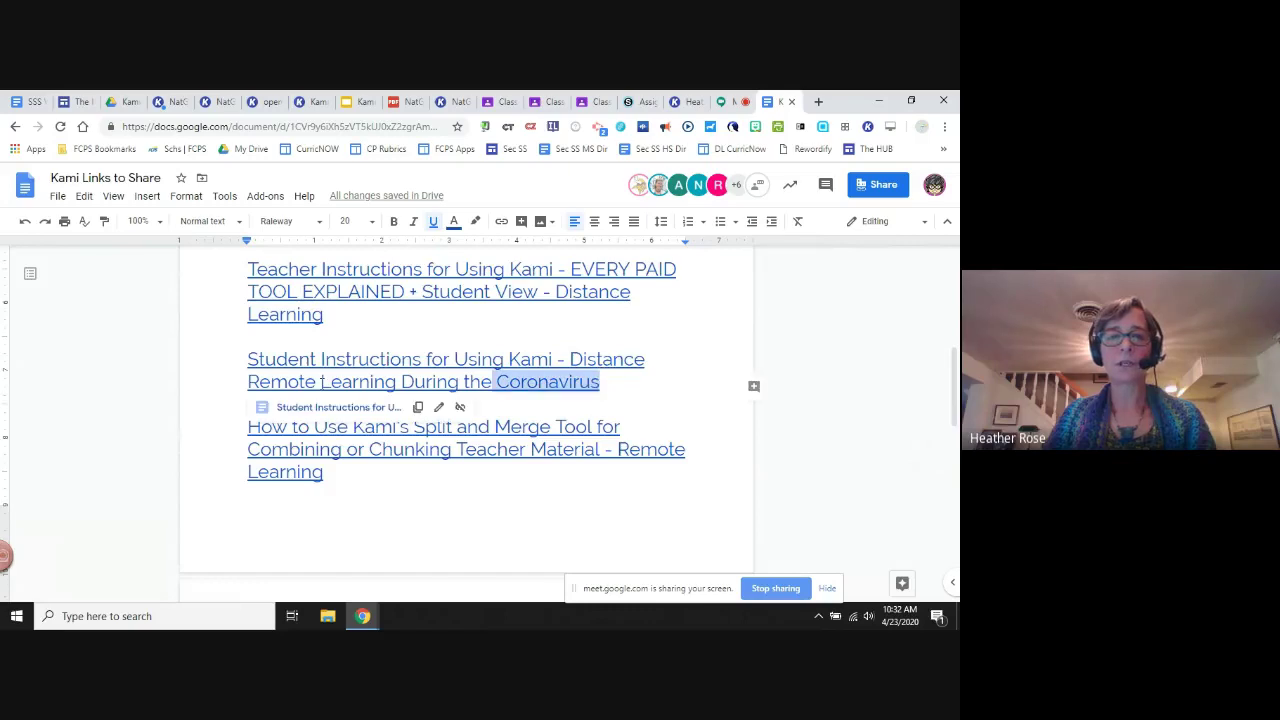
left_click(248, 362, "shift")
key("ctrl+c")
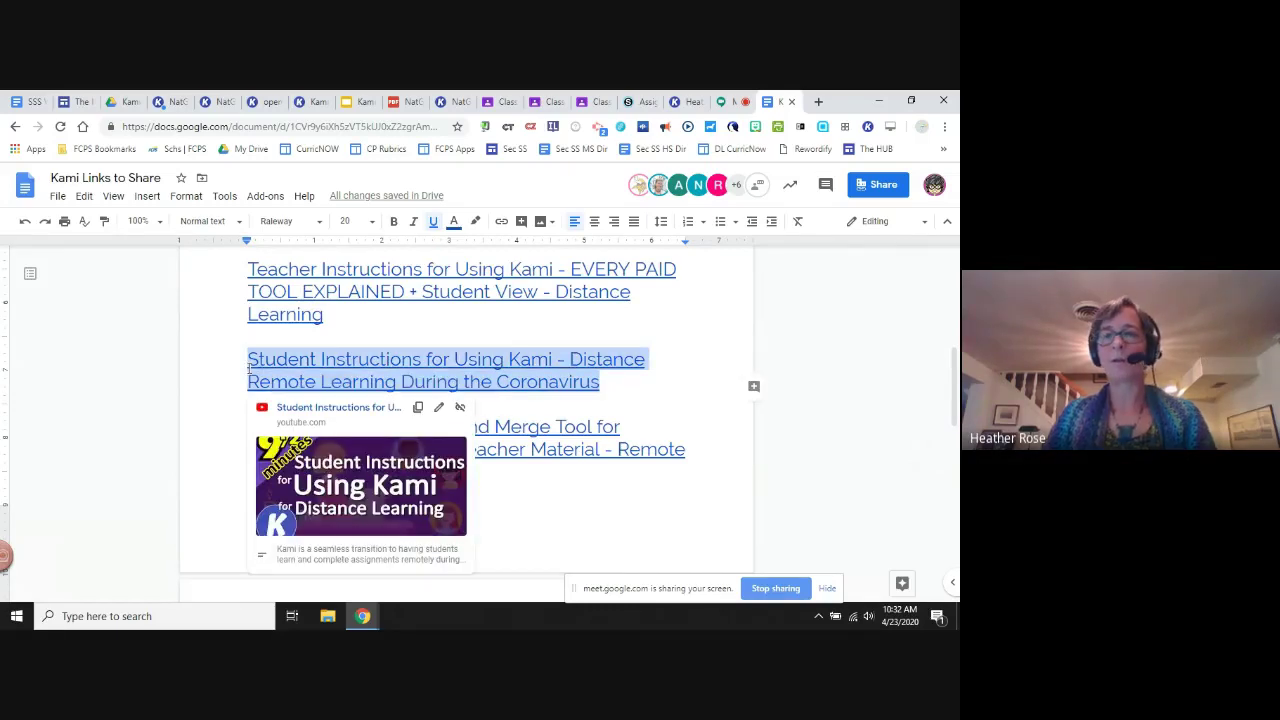
left_click(723, 103)
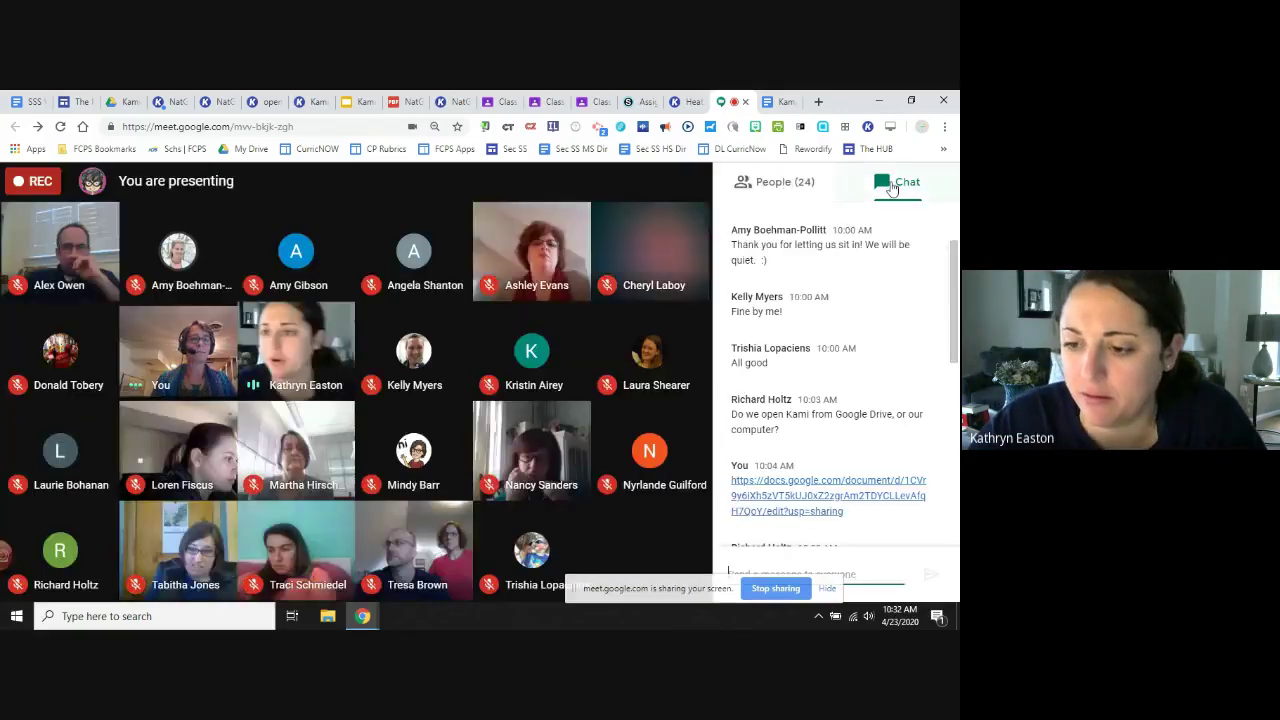
- Send a chat message with the Student Instructions title and the video's copied YouTube URL
scroll(826, 420, "down", 10)
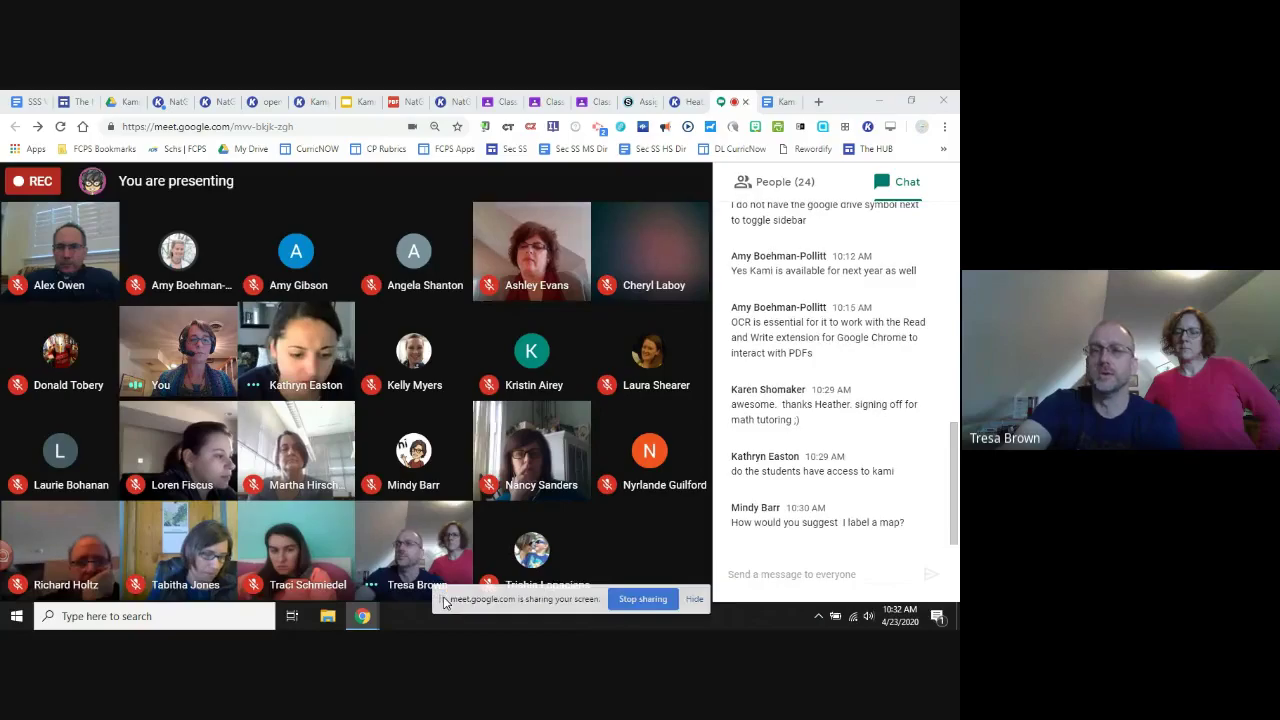
left_click(775, 575)
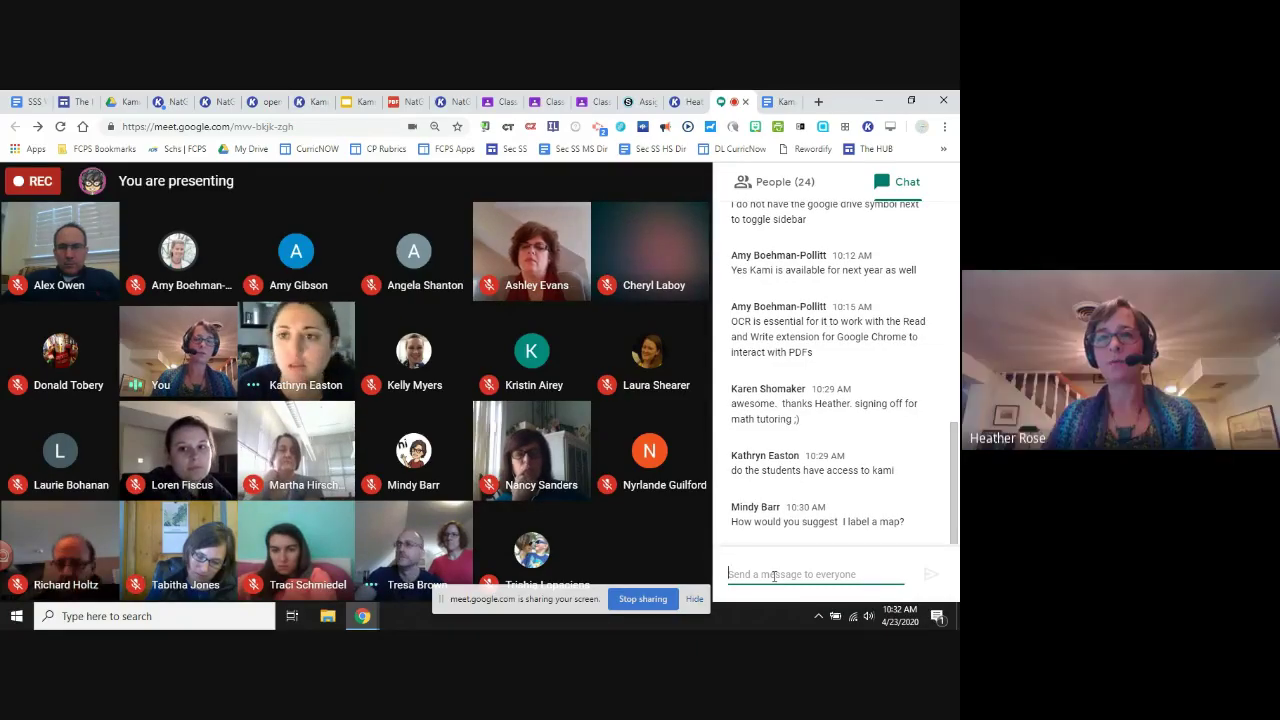
key("ctrl+v")
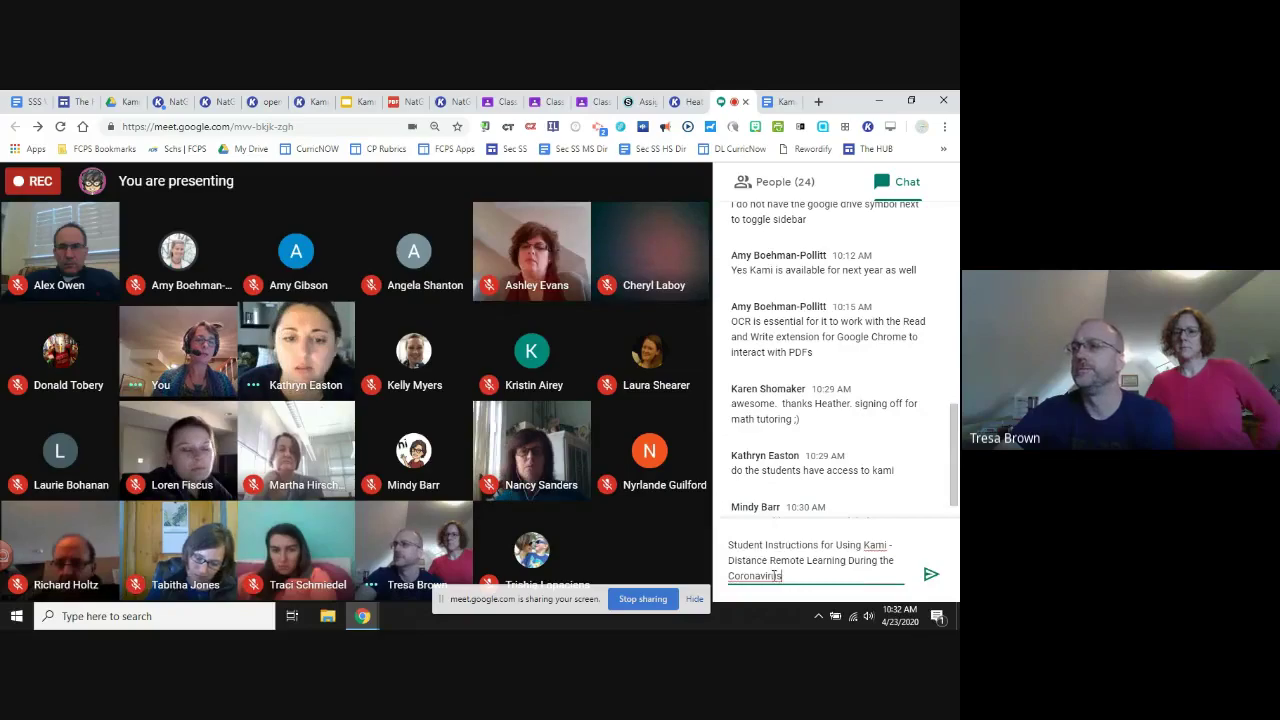
left_click(785, 102)
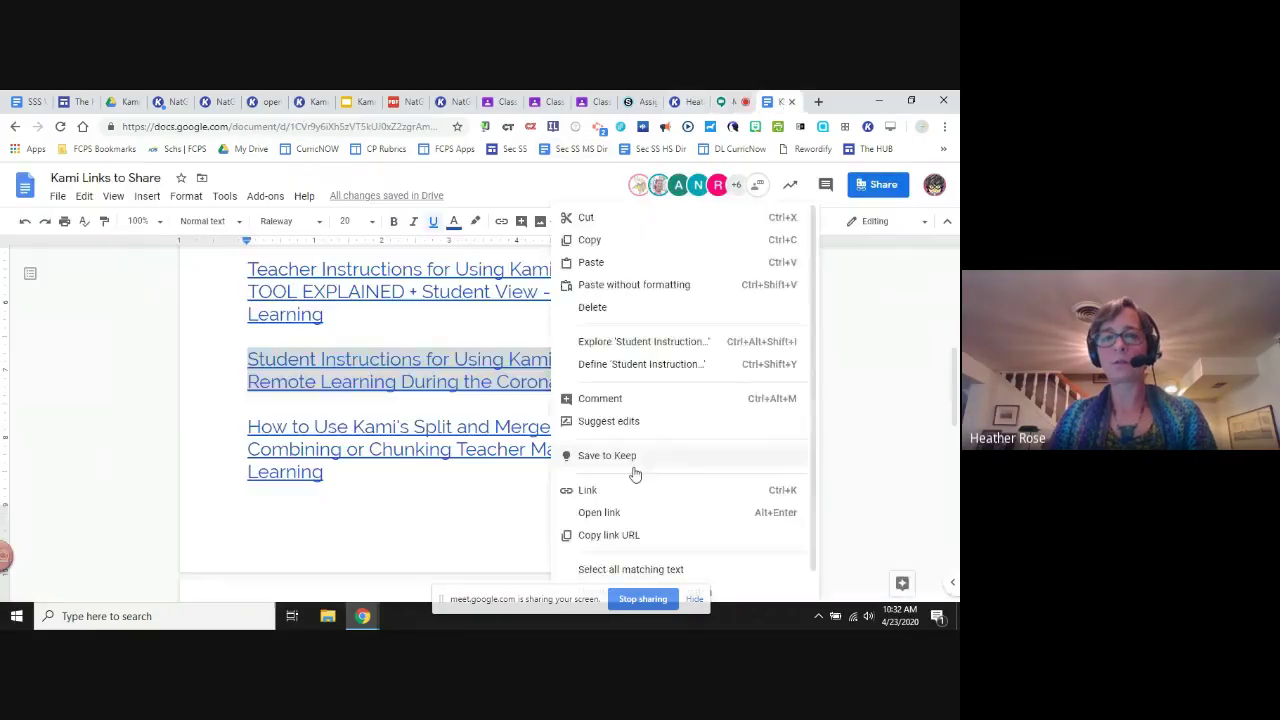
left_click(612, 538)
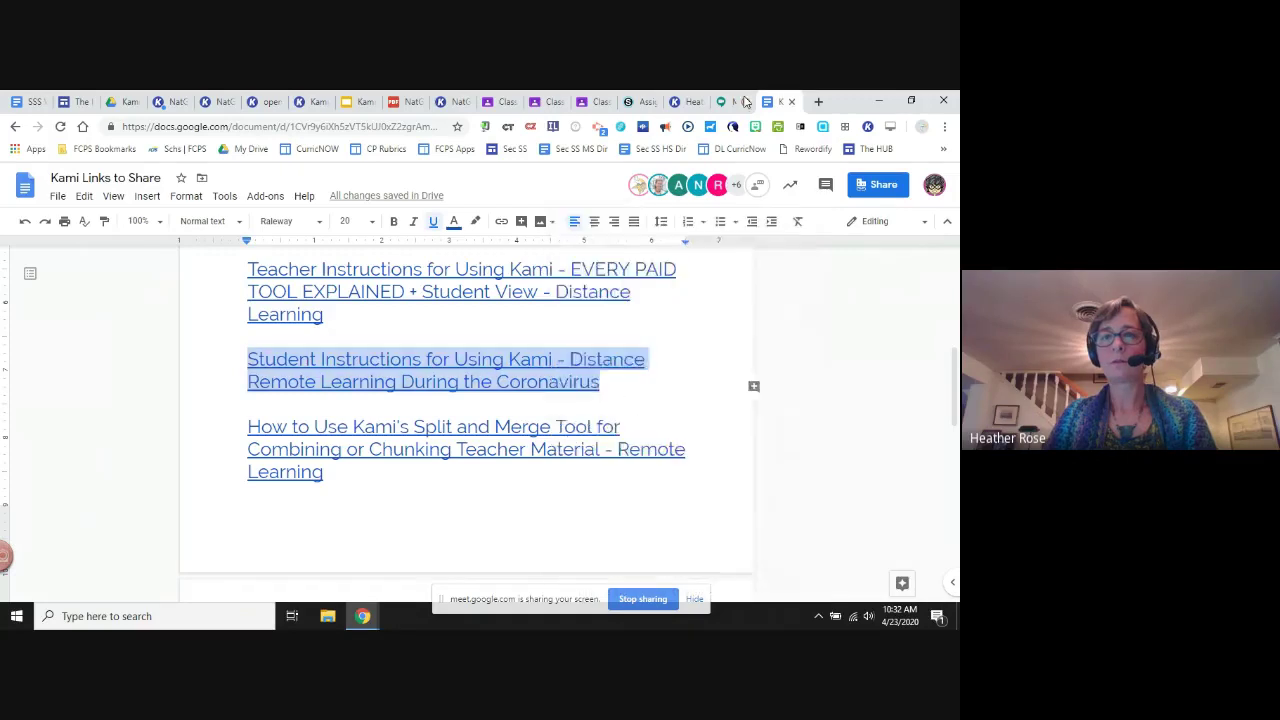
left_click(731, 104)
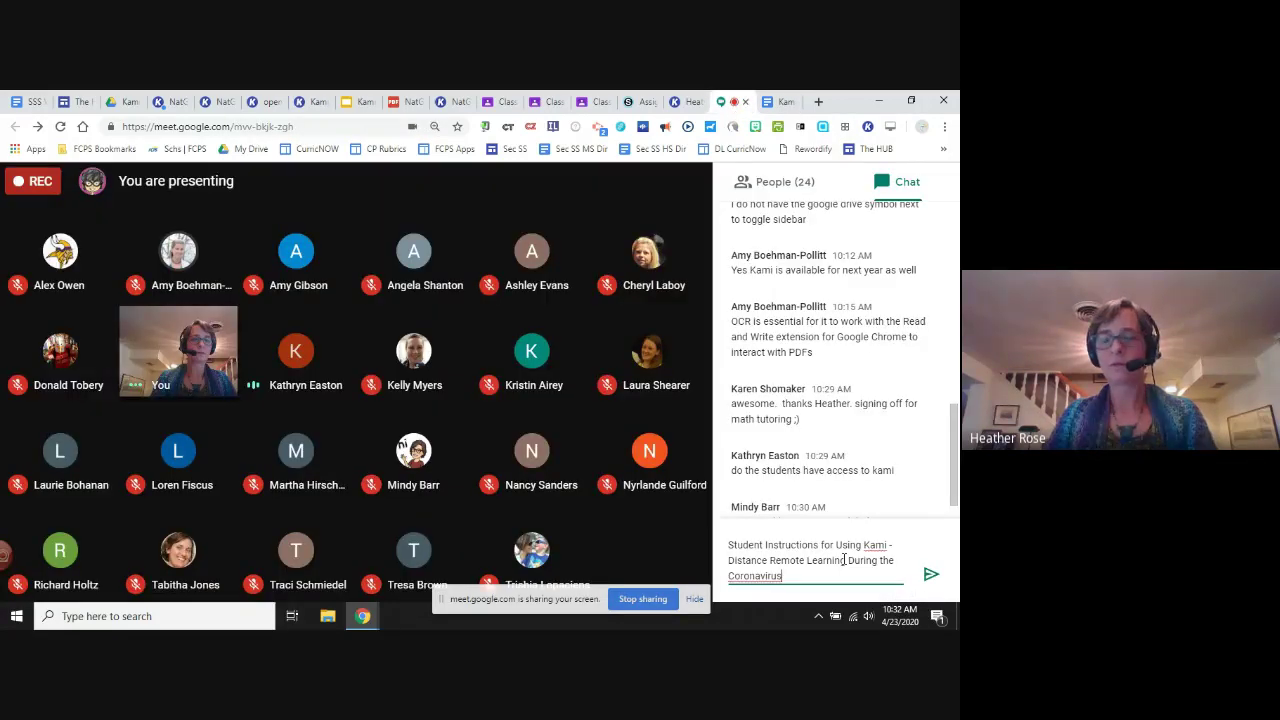
key("ctrl+v")
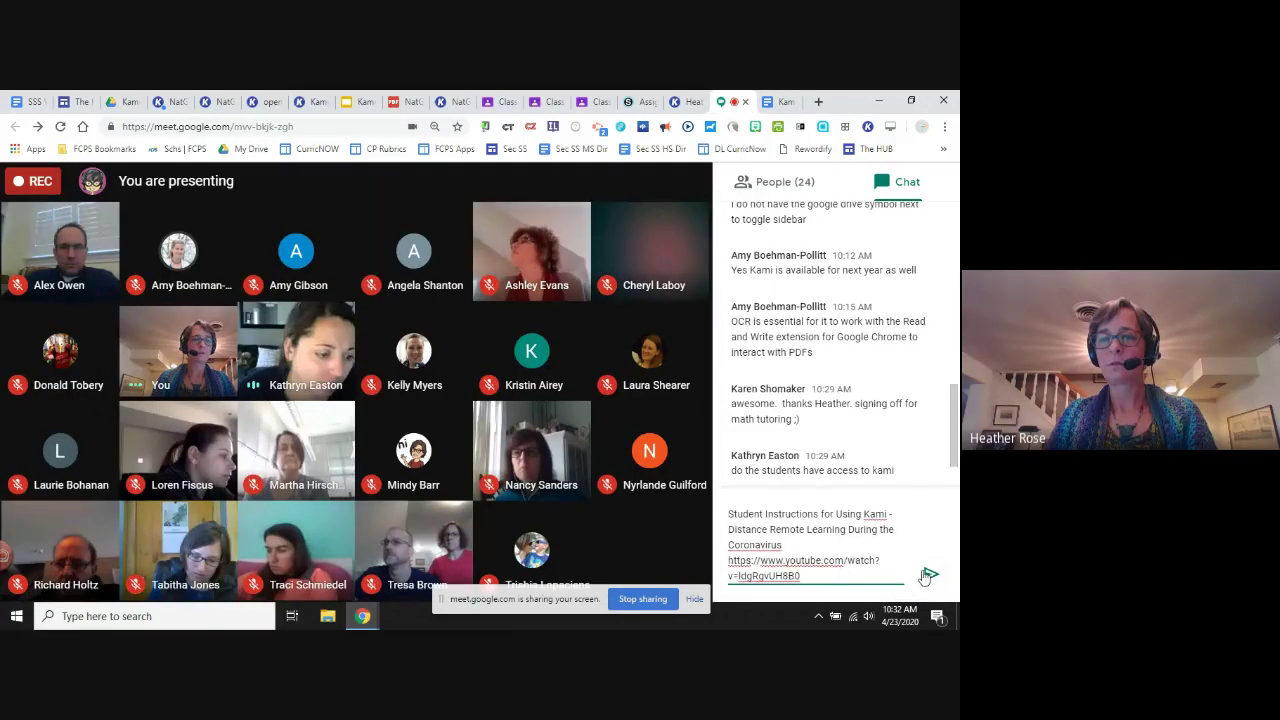
left_click(927, 576)
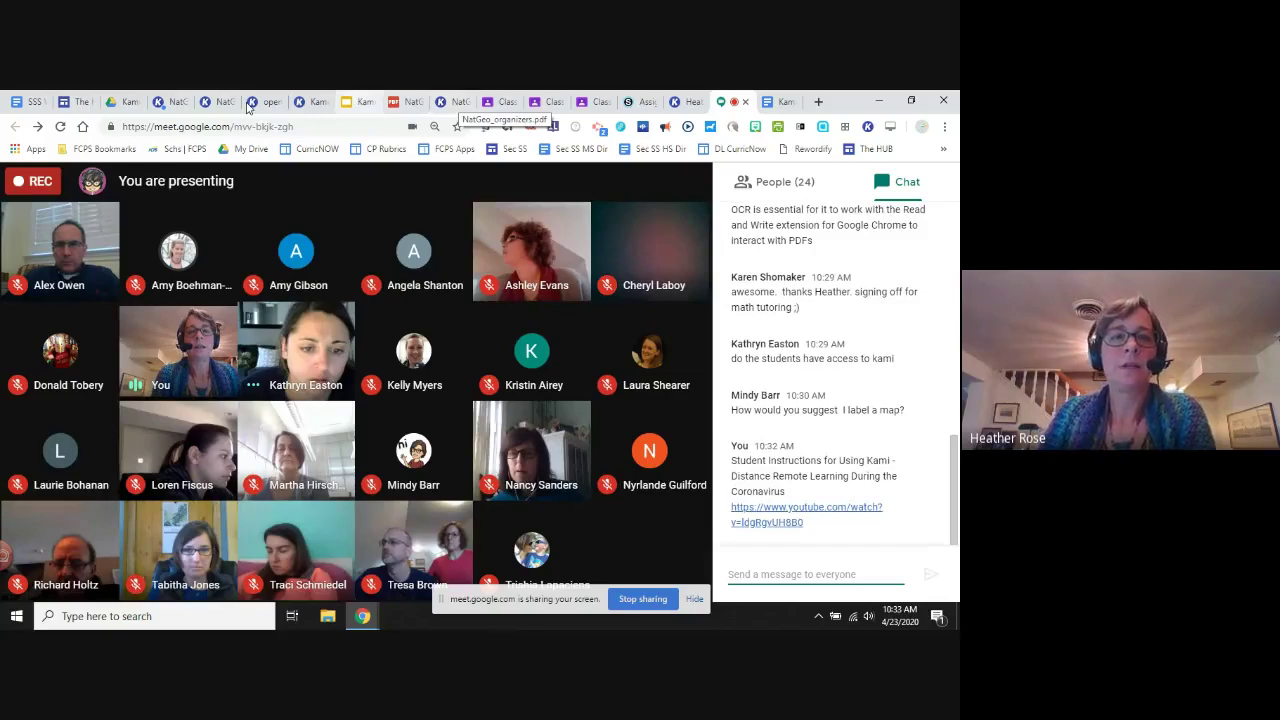
- Open the Draw Conclusions Organizer tab in Kami and detach the Meet call into its own window
left_click(180, 103)
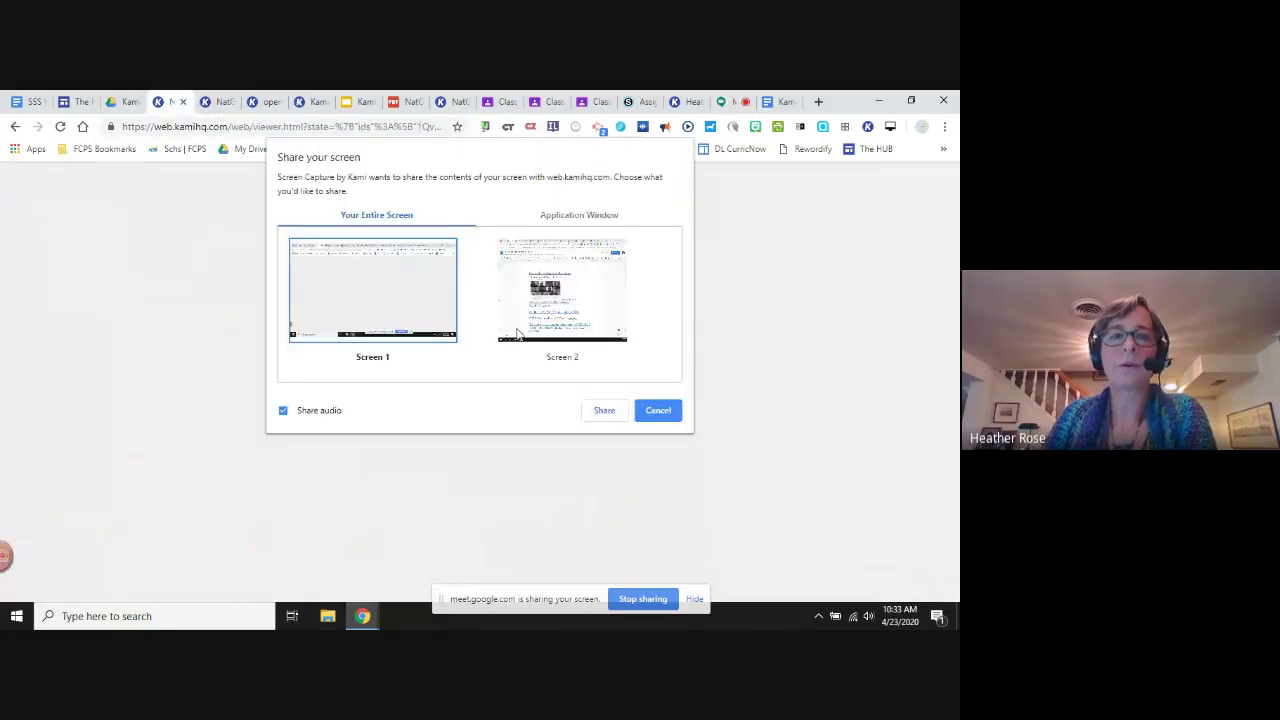
left_click(227, 101)
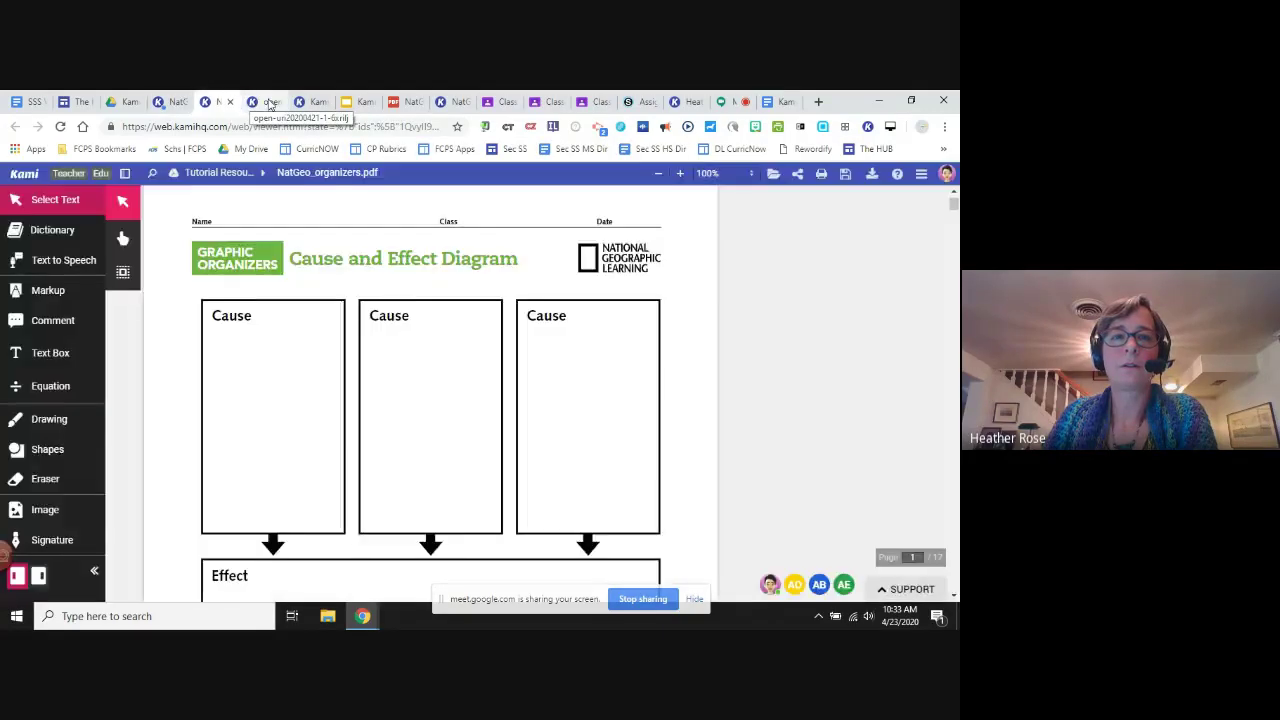
left_click(268, 103)
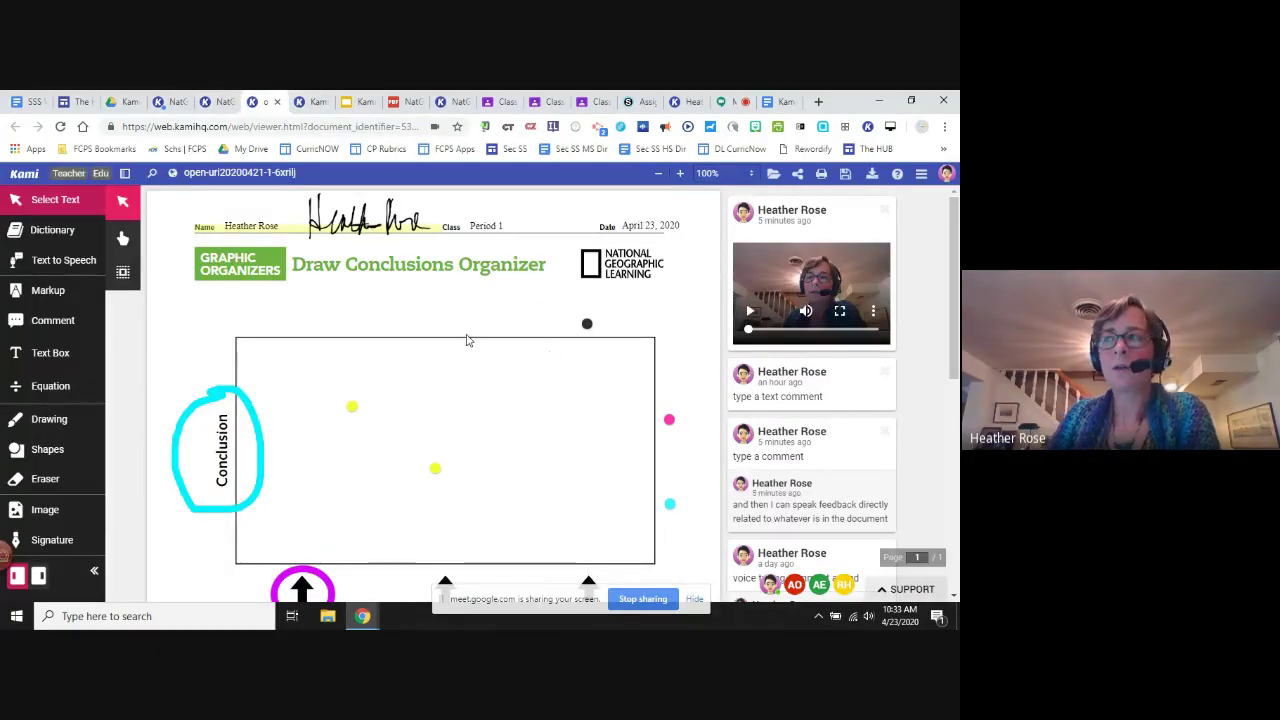
left_click(796, 177)
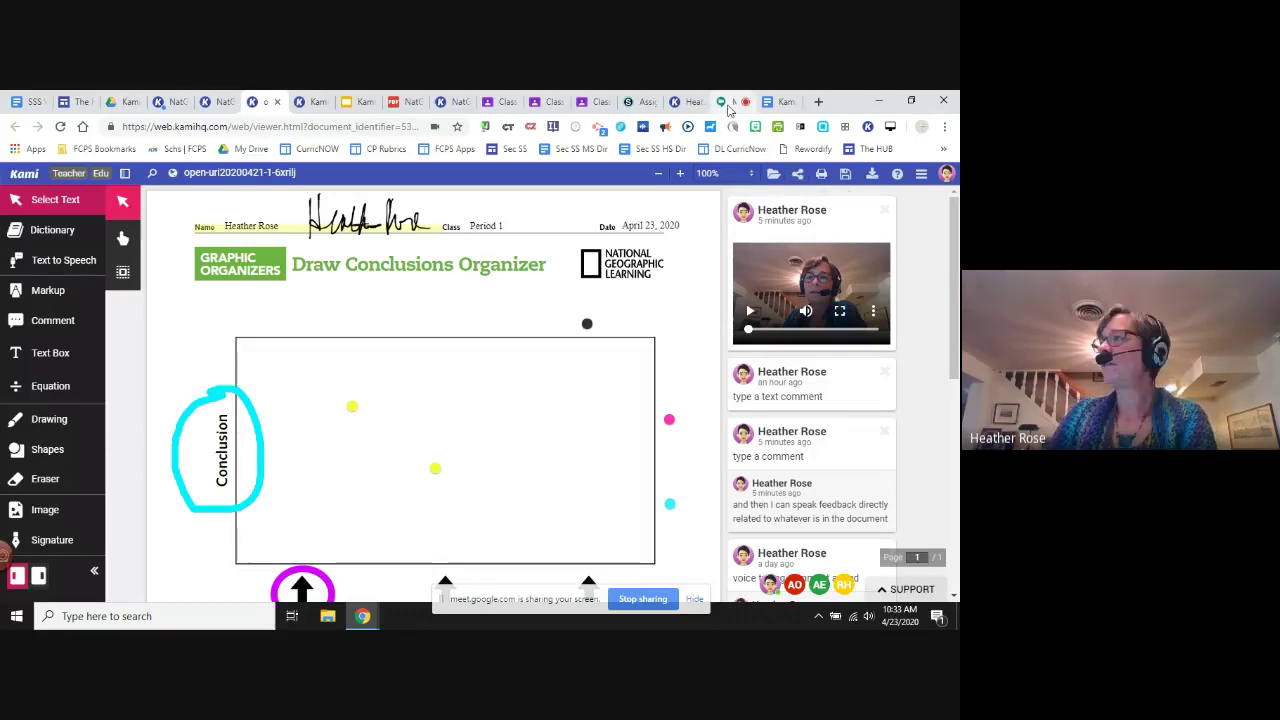
left_click_drag(728, 104, 660, 120)
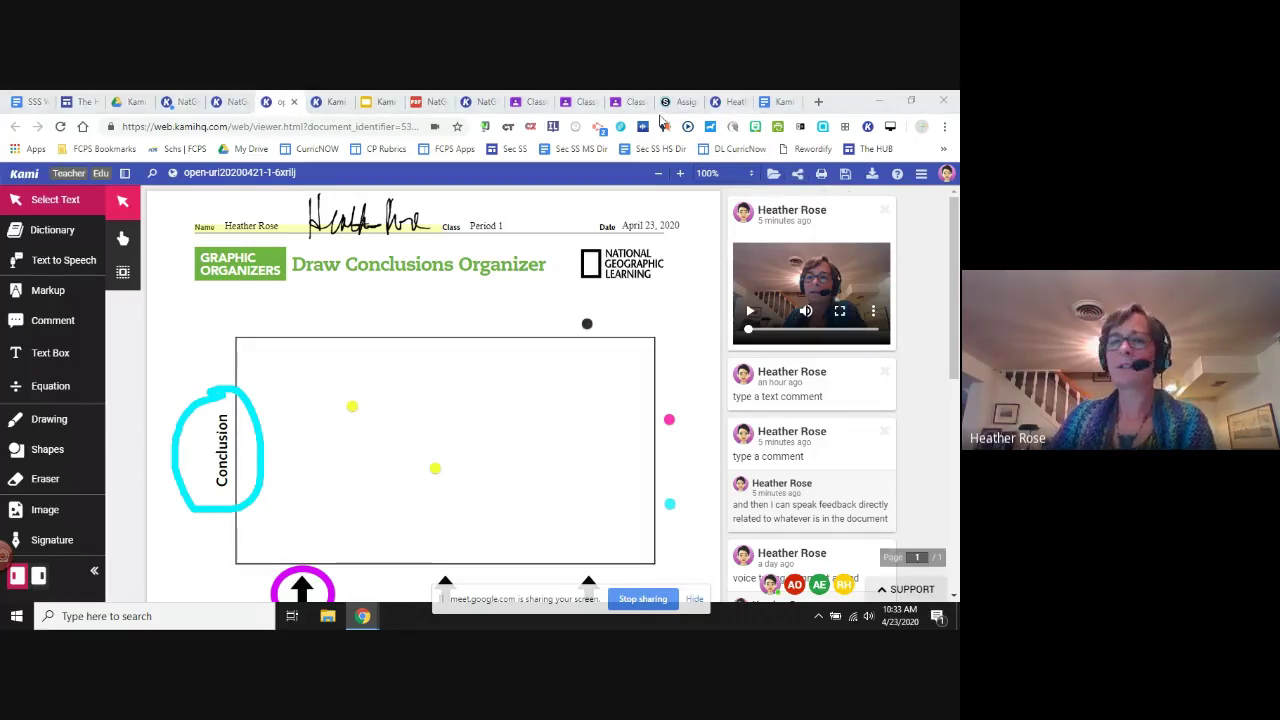
left_click(797, 175)
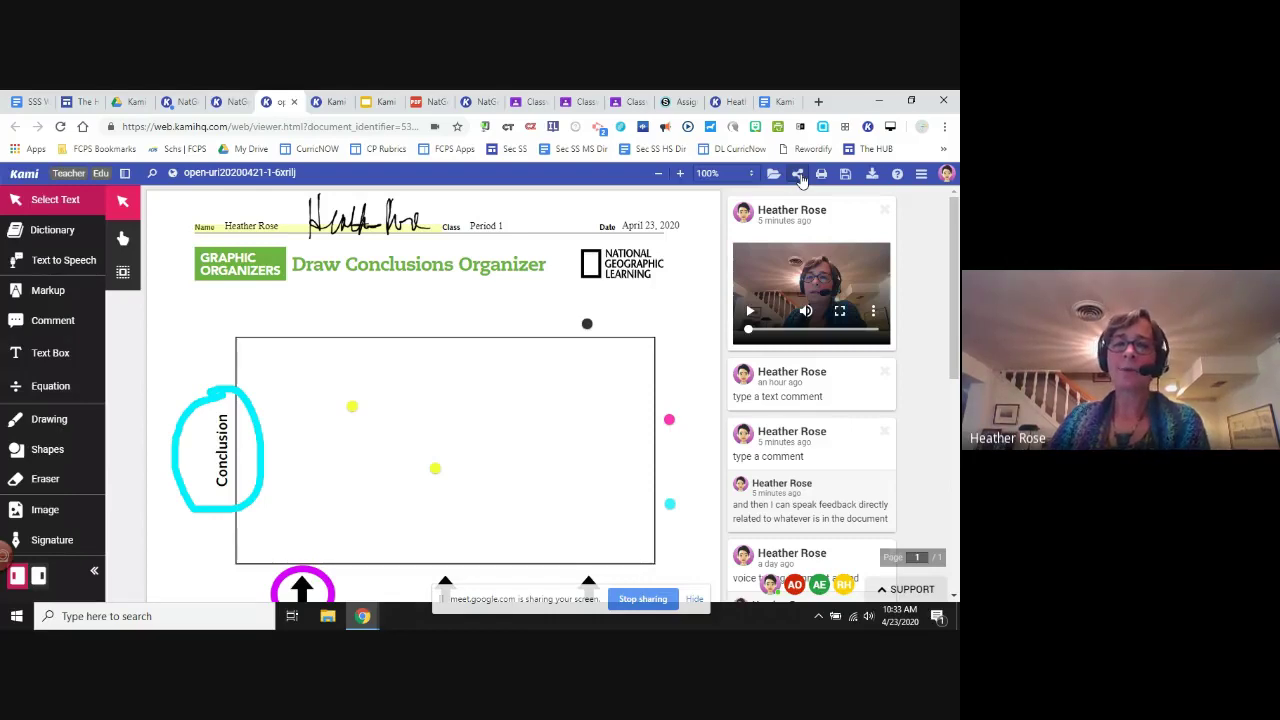
- Toggle link sharing off and back to 'Anyone with link can annotate', highlighting the share URL
left_click(799, 175)
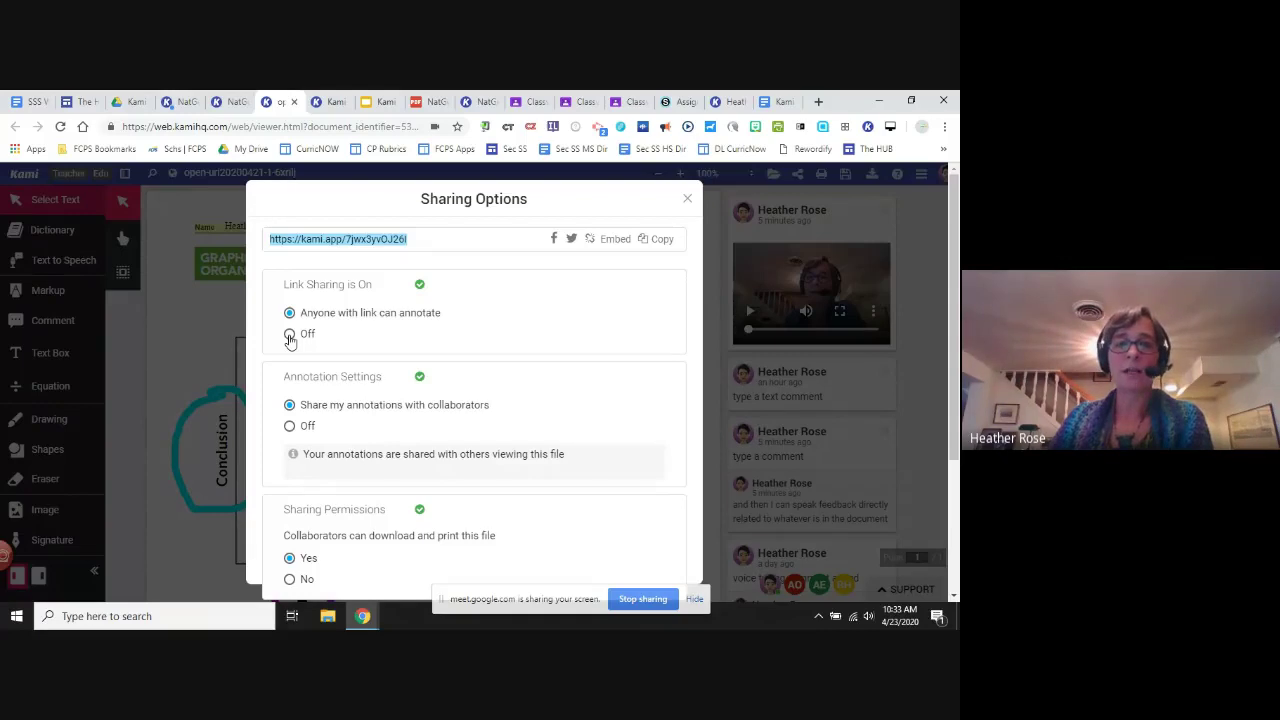
scroll(340, 290, "down", 2)
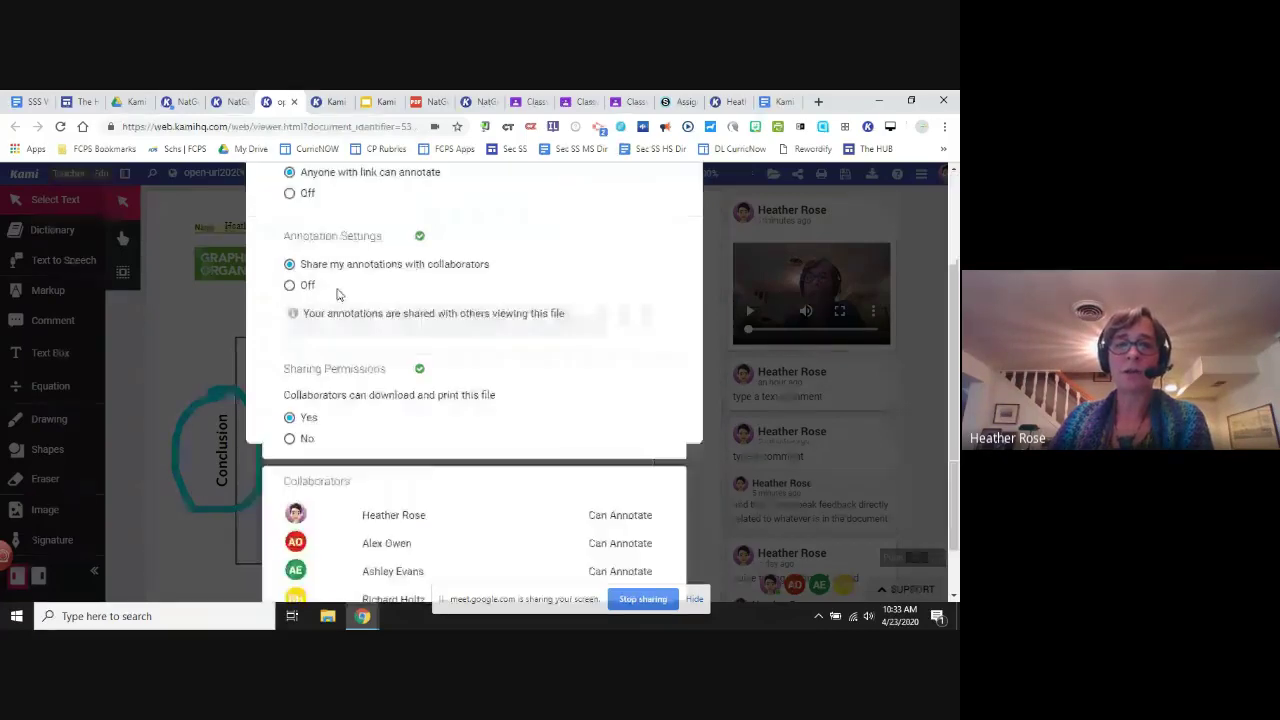
scroll(338, 290, "up", 1)
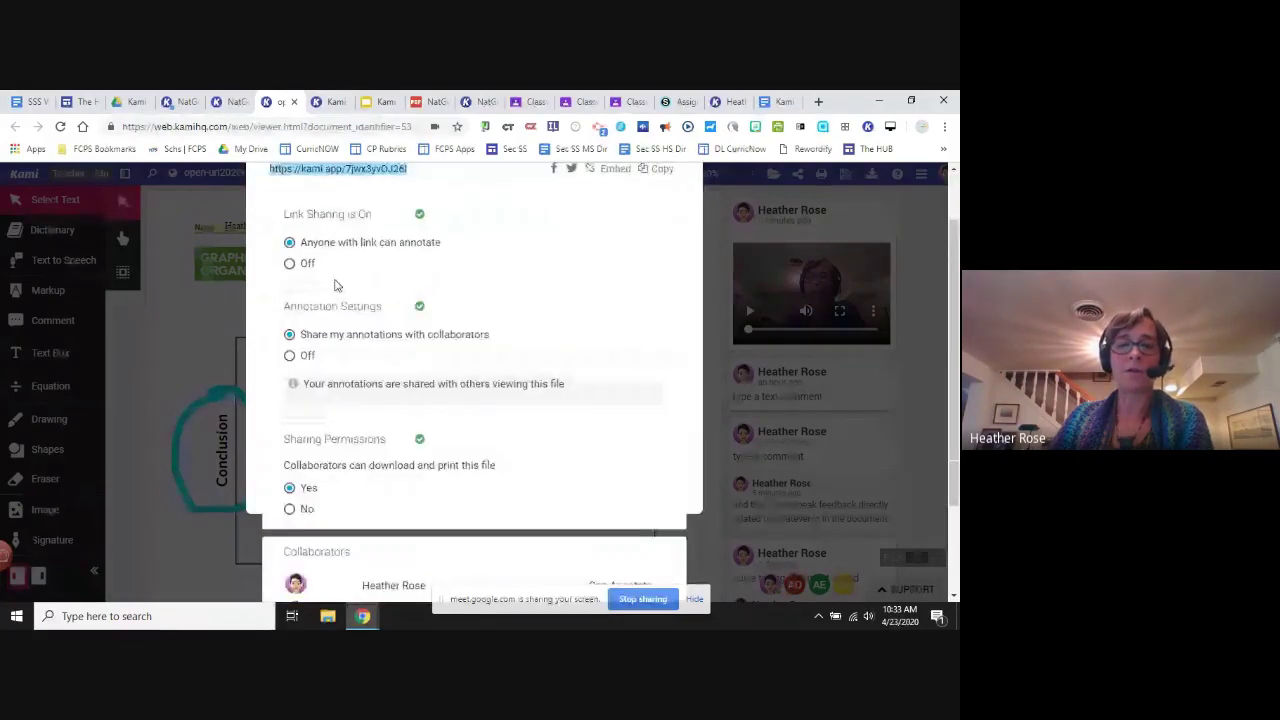
left_click(289, 263)
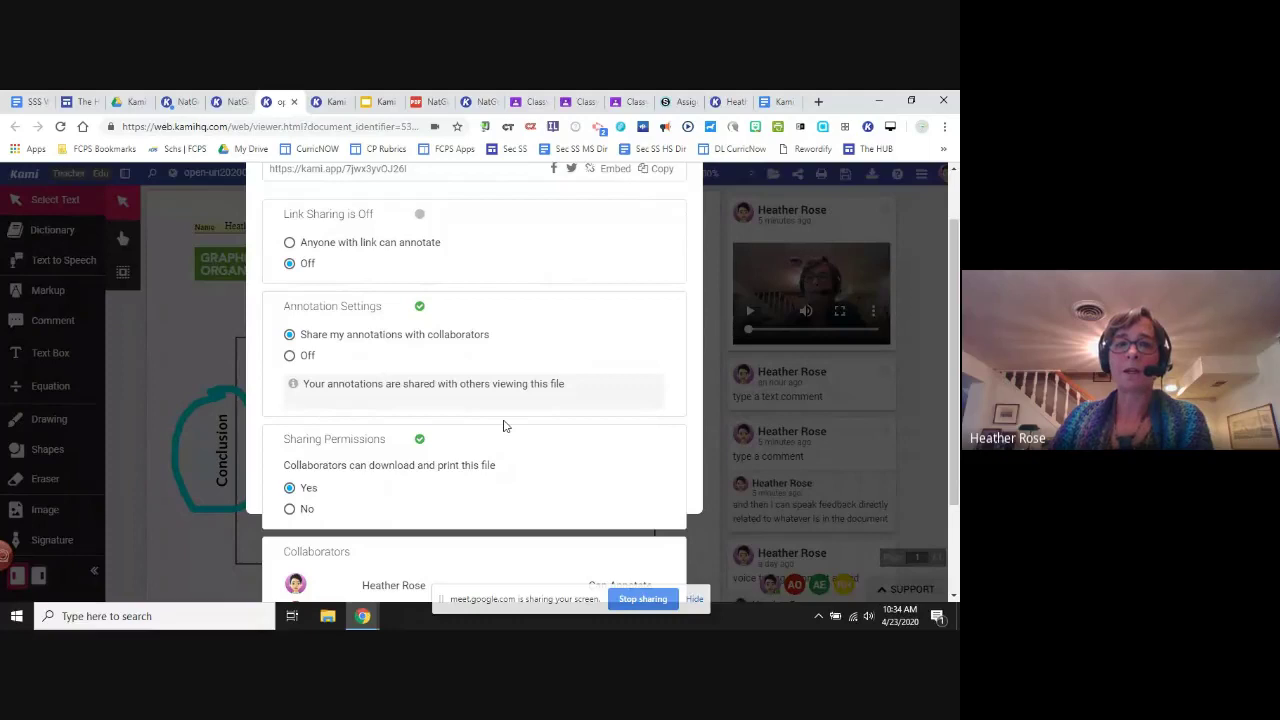
scroll(504, 426, "up", 1)
left_click(418, 234)
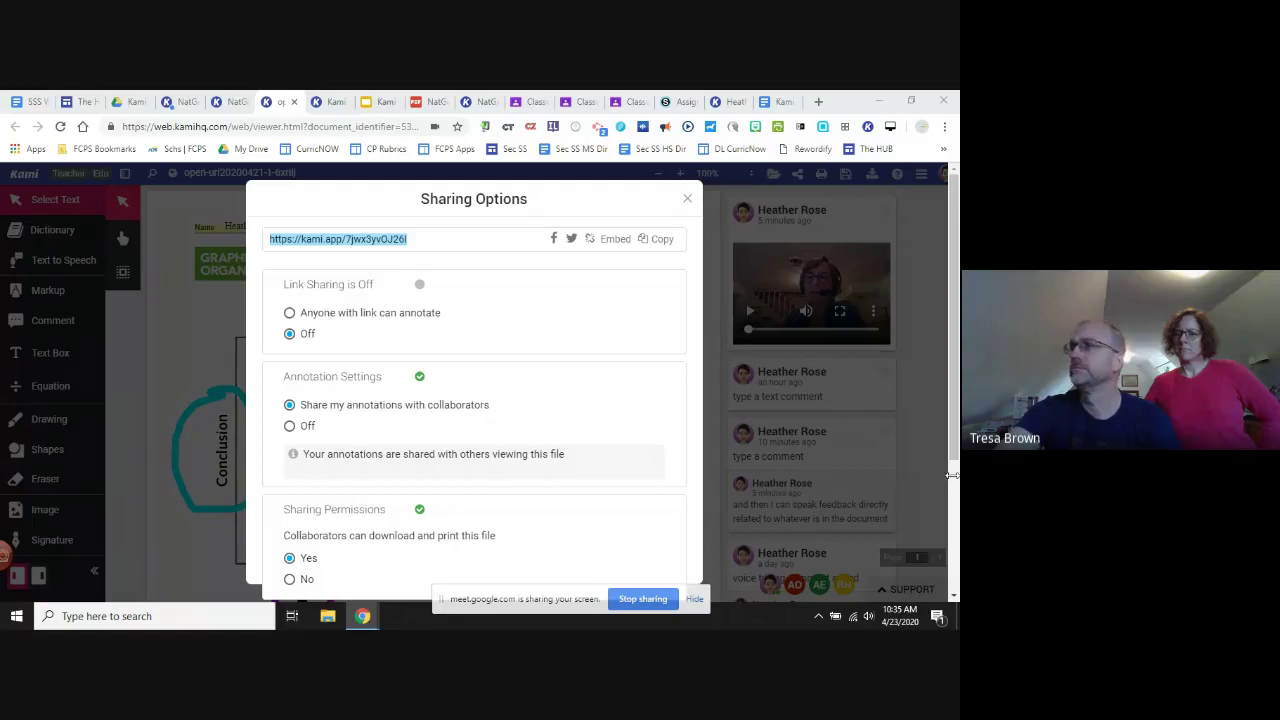
left_click(290, 314)
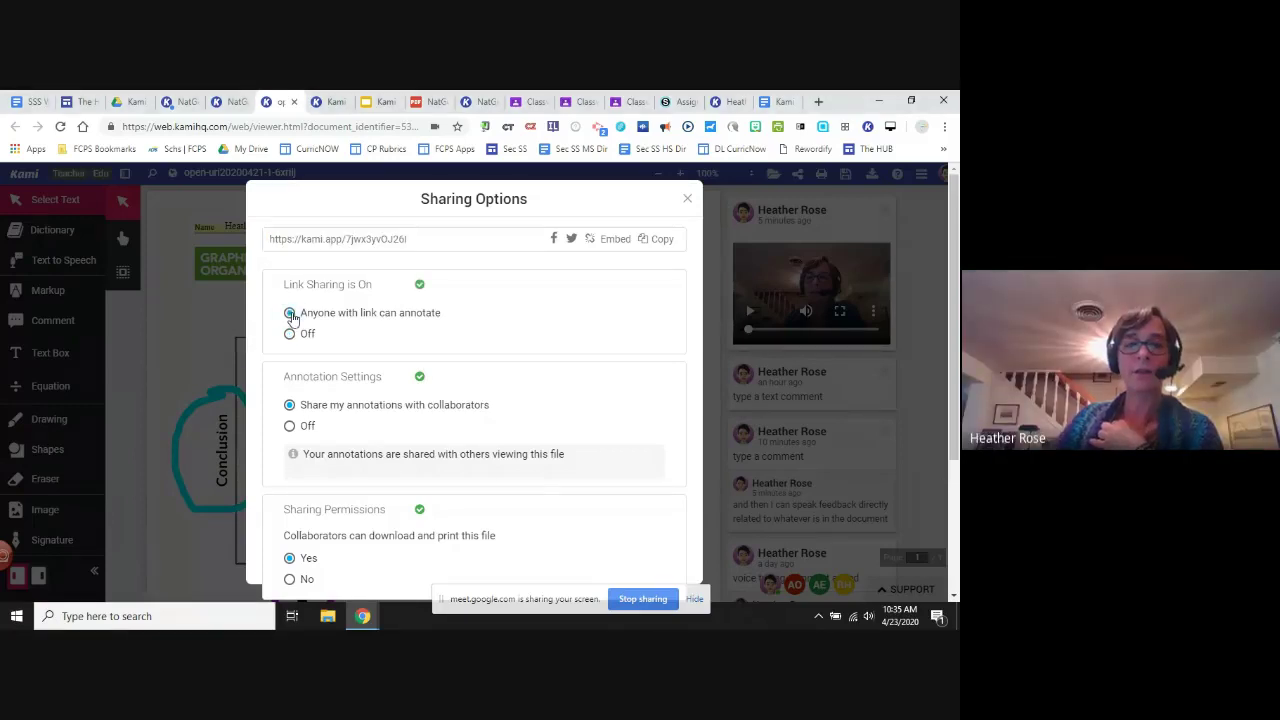
left_click(418, 238)
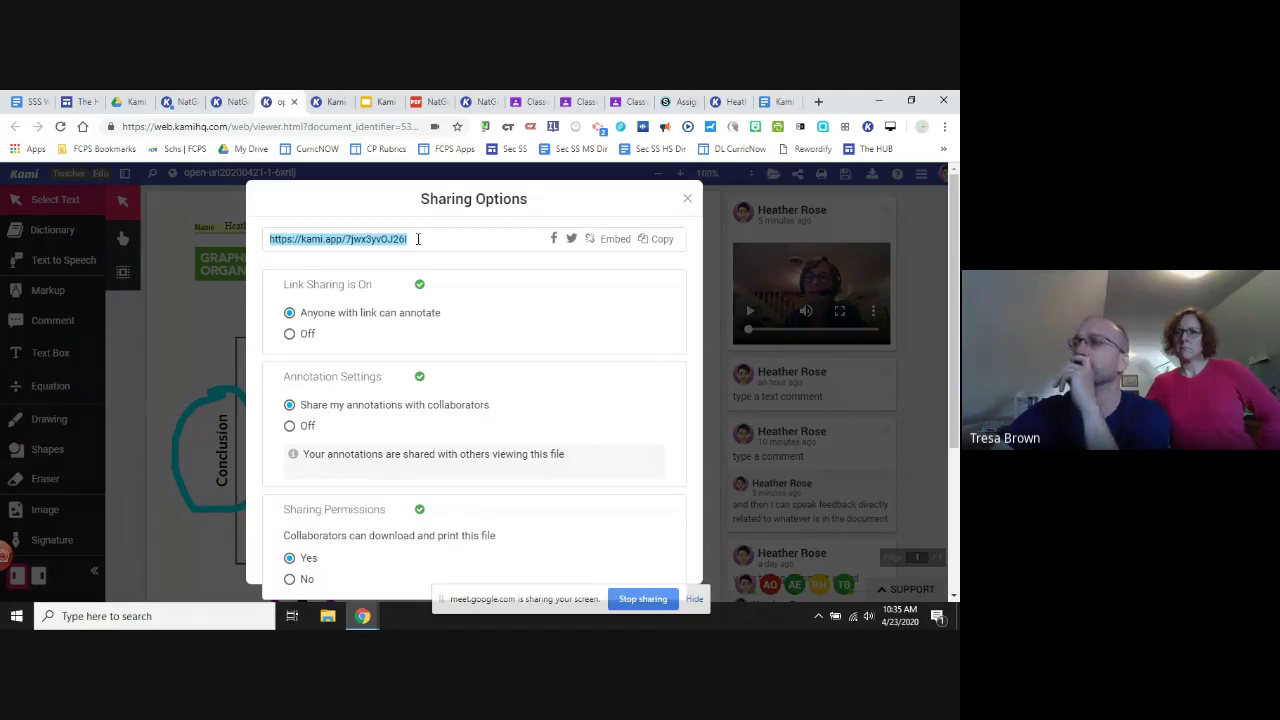
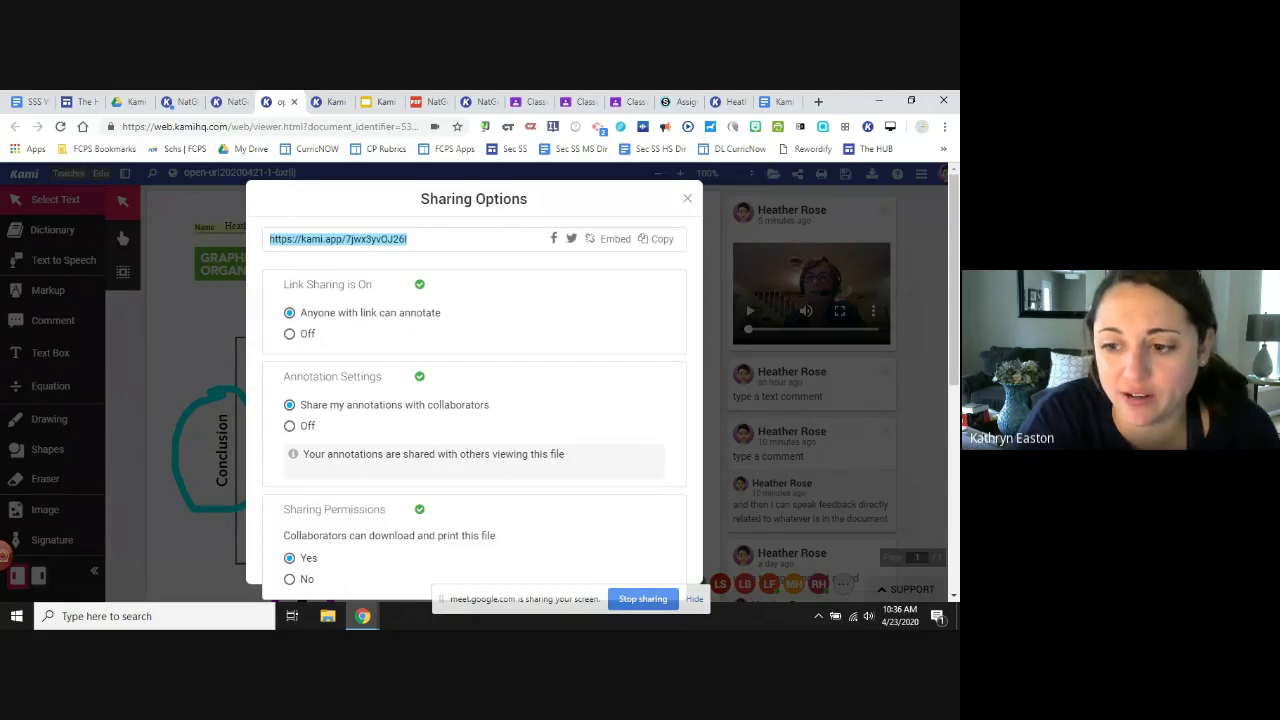
- Close Sharing Options, save the annotated Draw Conclusions Organizer, and open the first comment thread
left_click(688, 201)
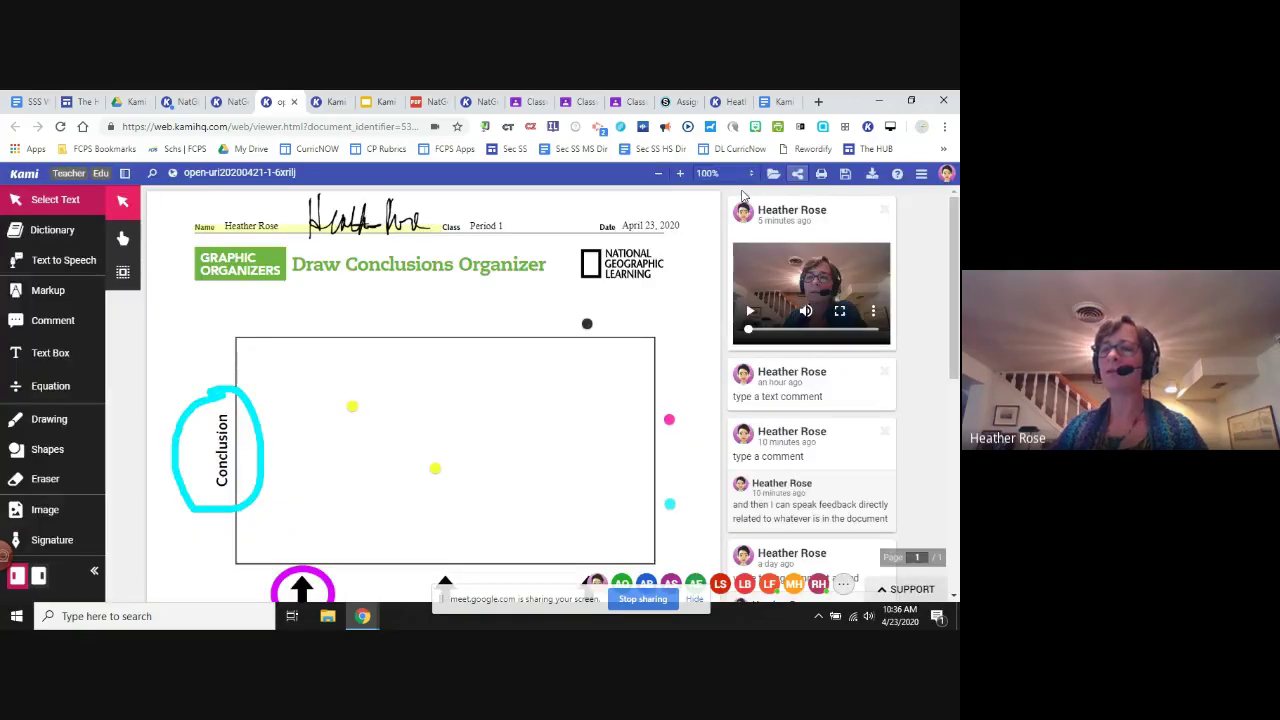
left_click(846, 176)
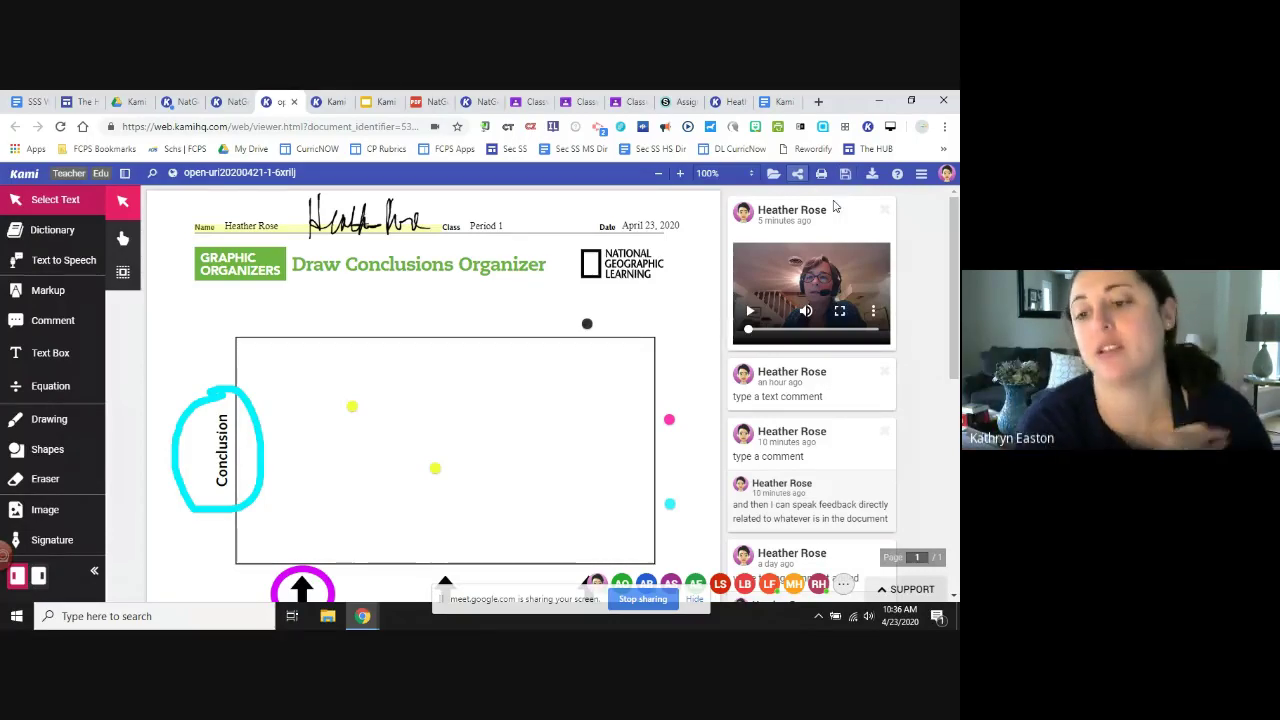
left_click(831, 211)
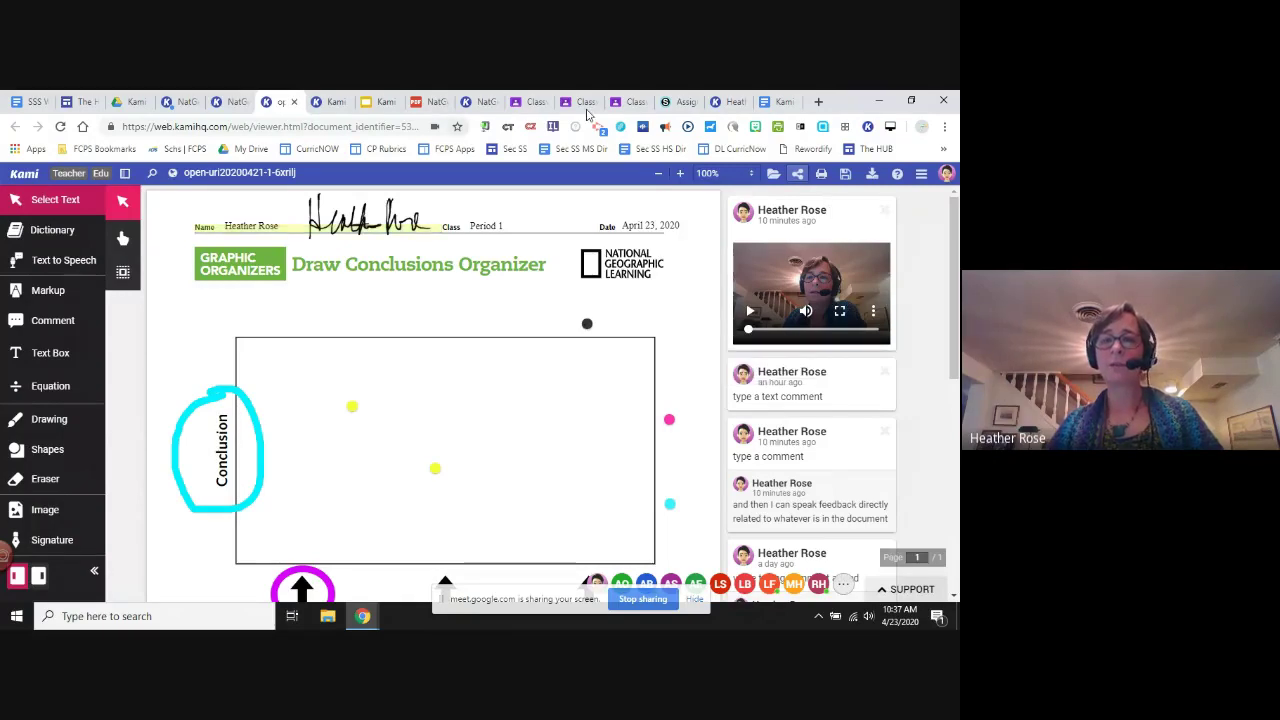
- In Google Classroom, discard the unfinished assignment form and start a new Kami assignment
left_click(527, 101)
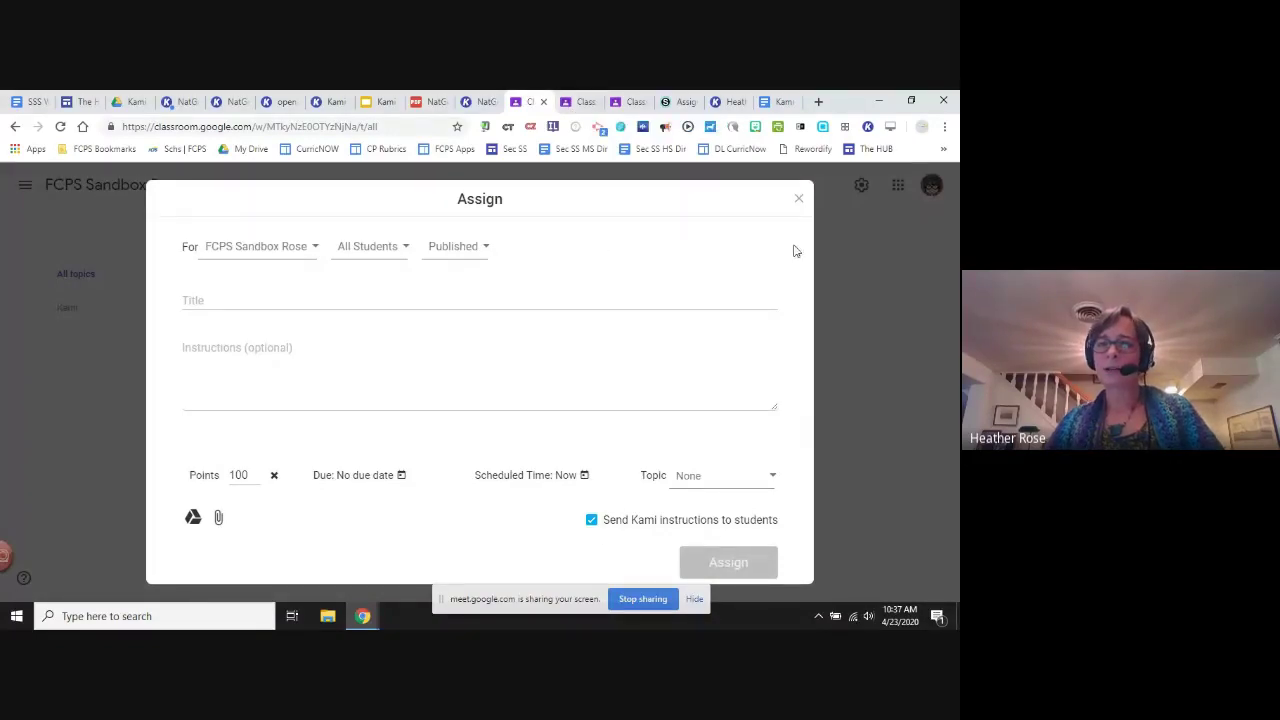
left_click(799, 199)
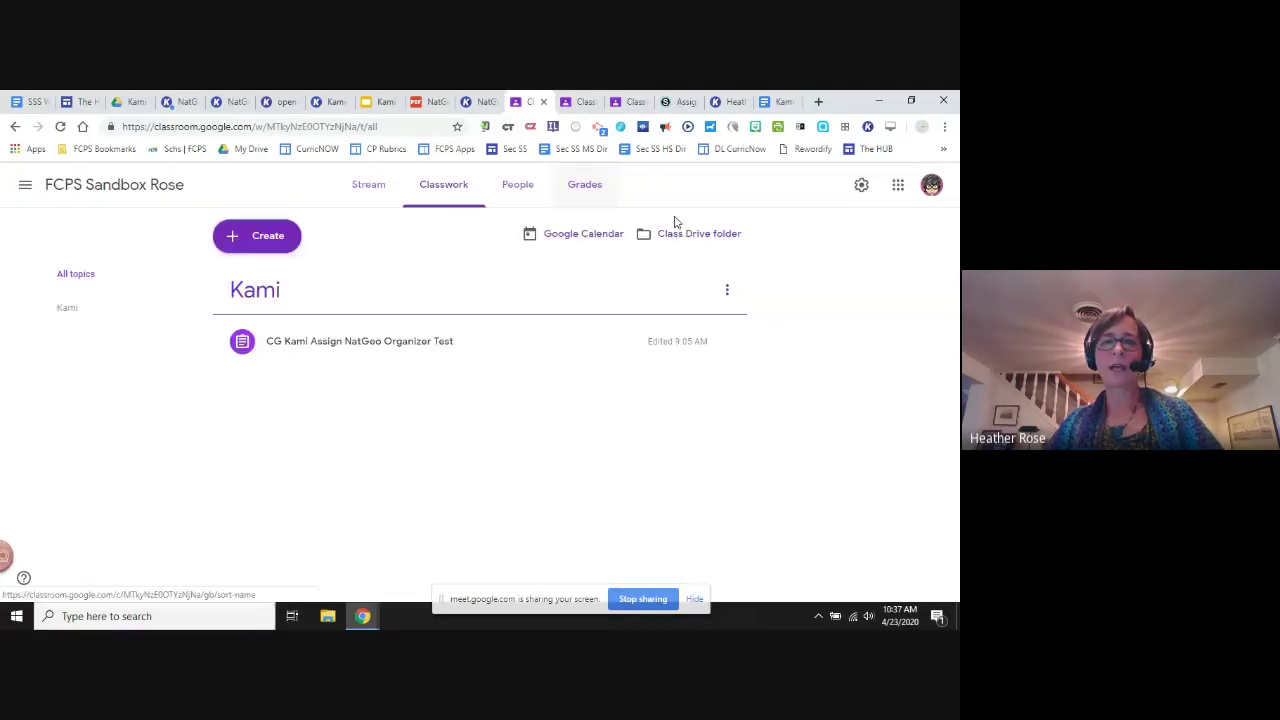
left_click(273, 243)
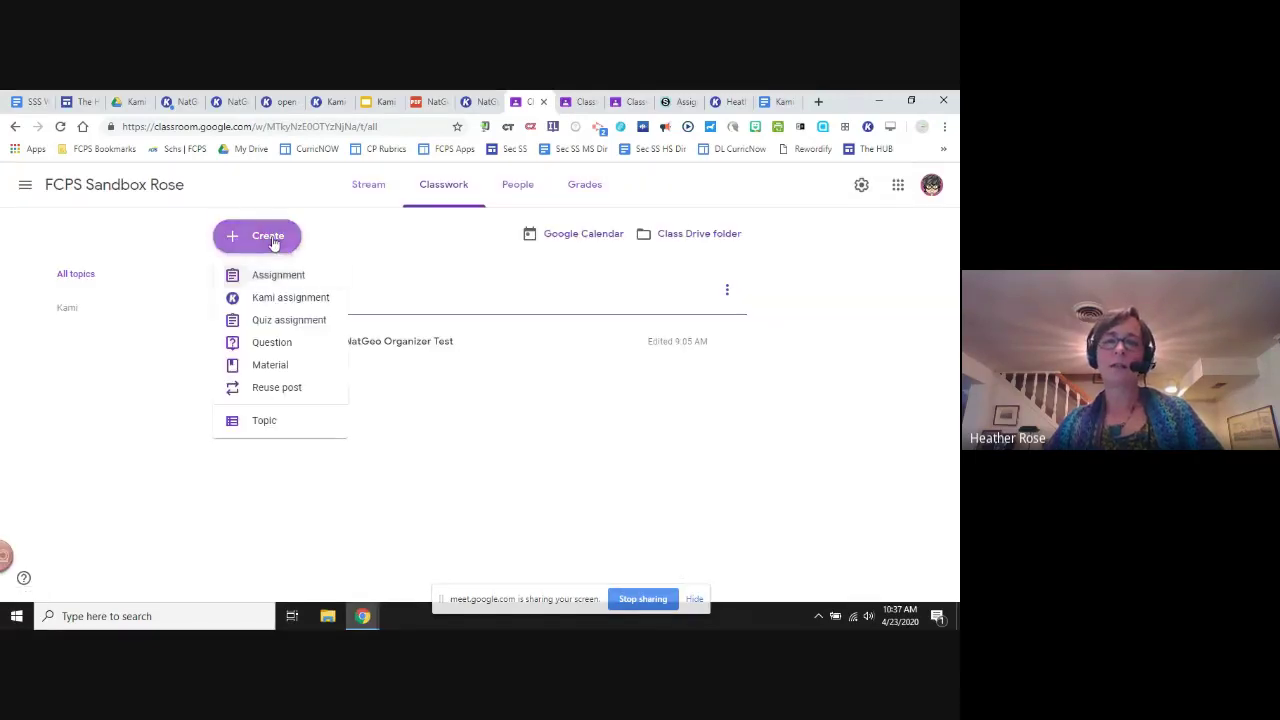
left_click(278, 306)
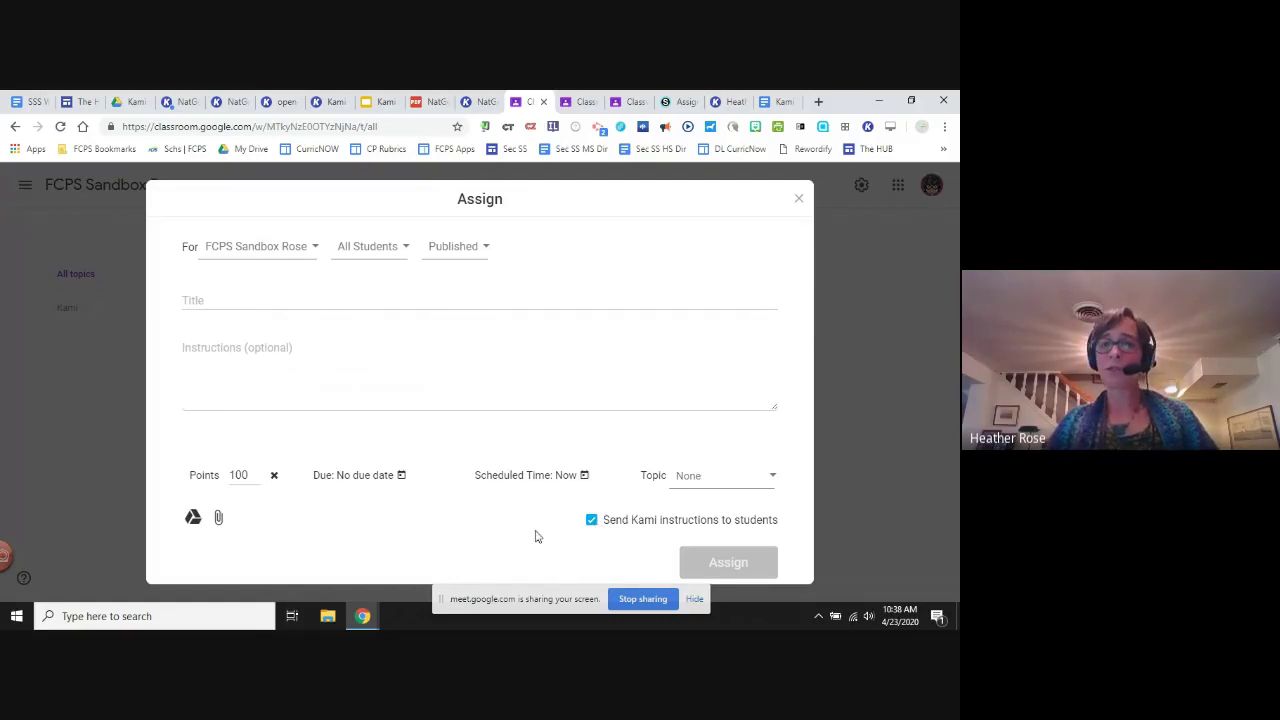
- Return to the sandbox class's Classwork page and dismiss the drag-and-drop tip
left_click(575, 103)
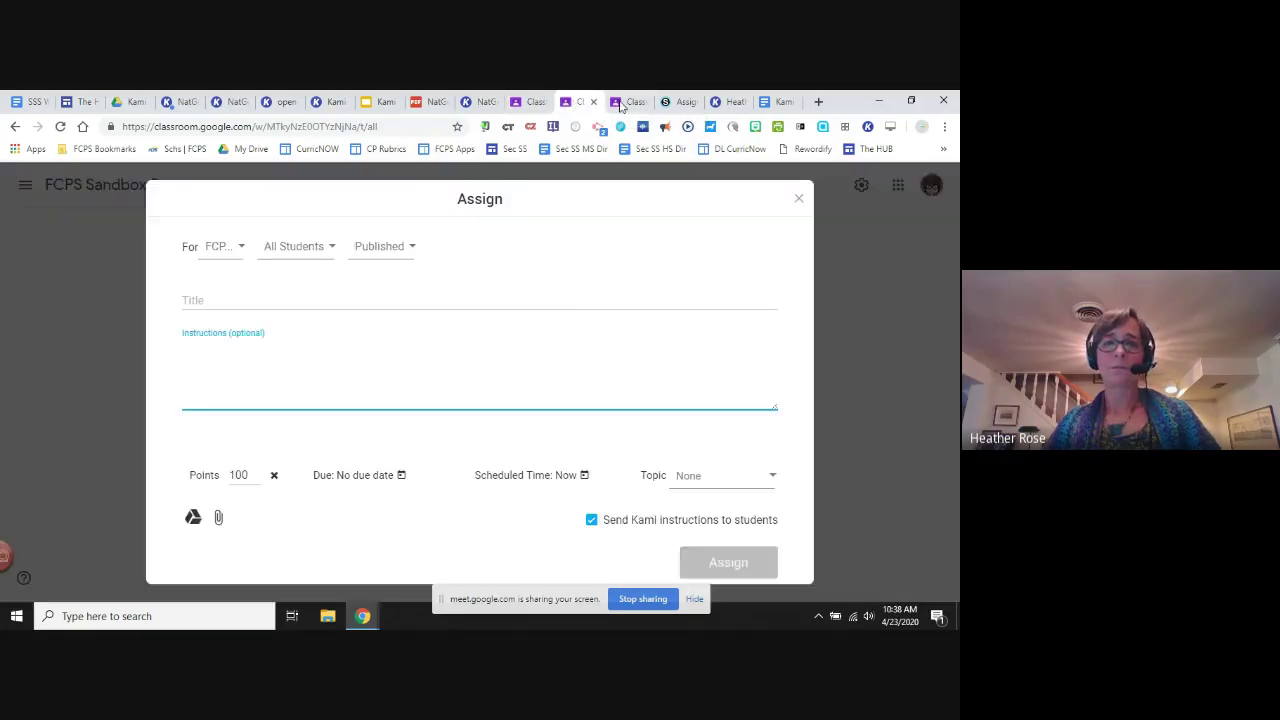
left_click(620, 103)
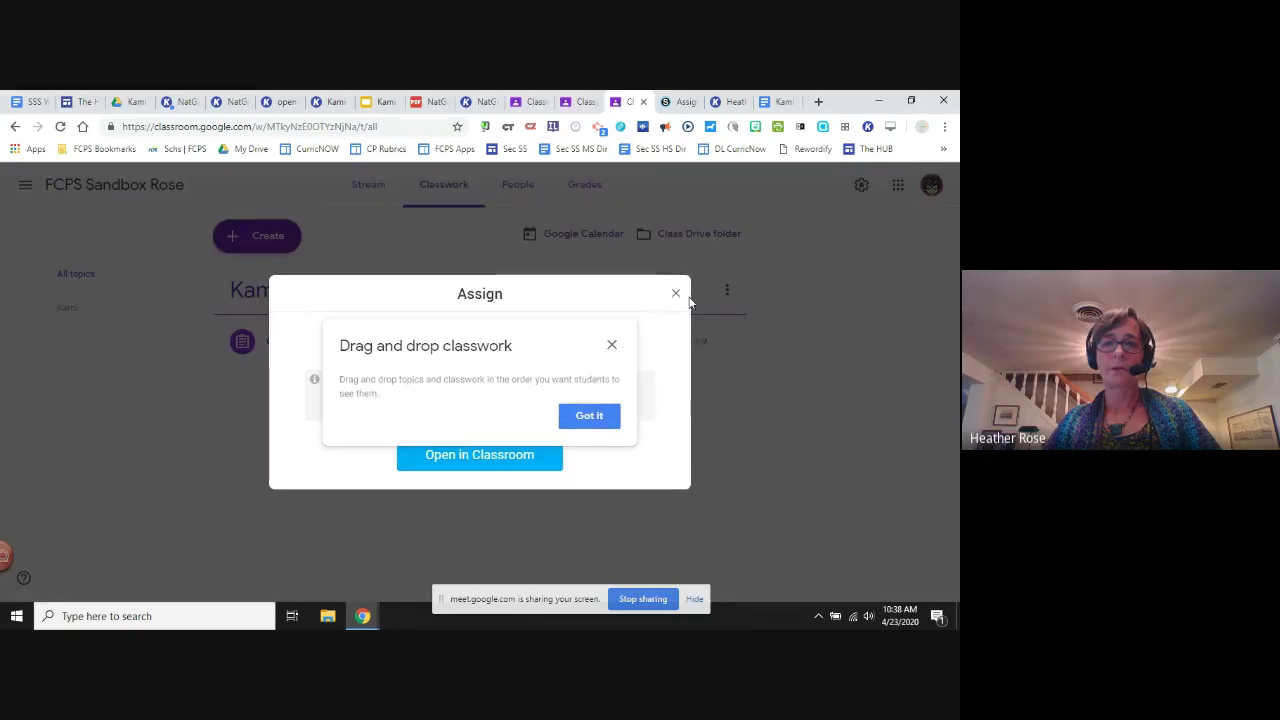
left_click(566, 414)
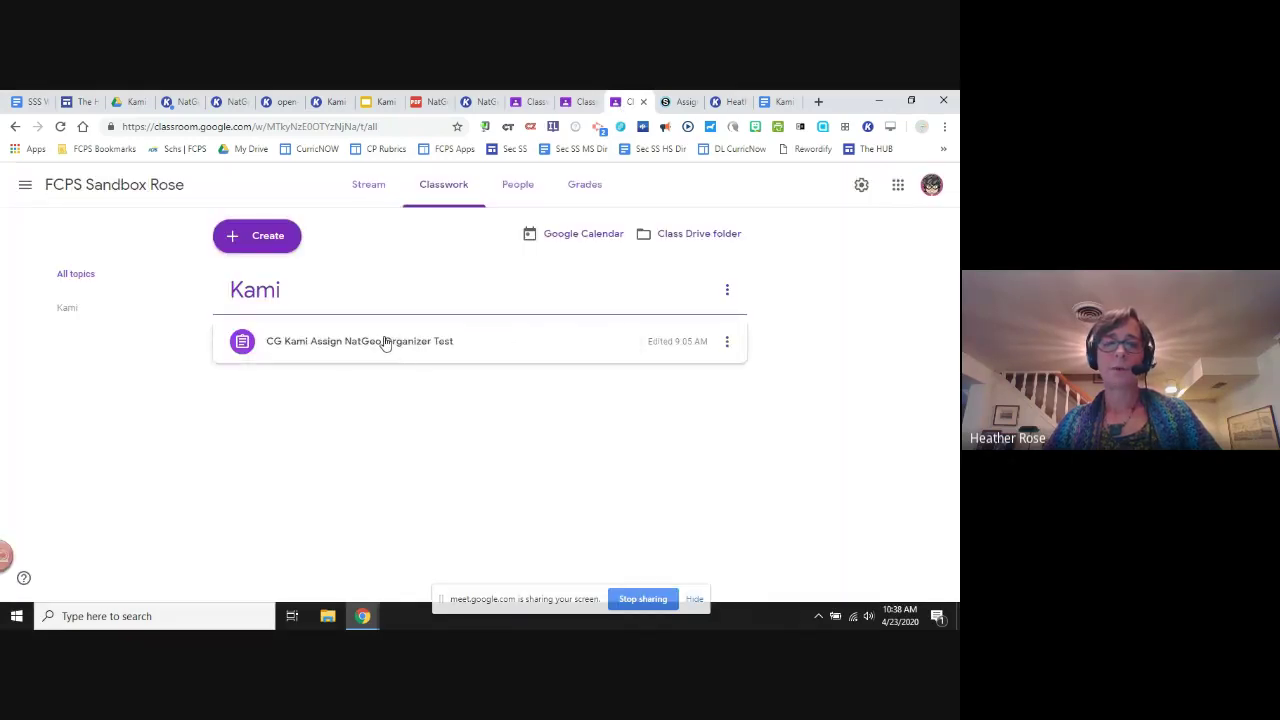
- Expand 'CG Kami Assign NatGeo Organizer Test', preview NatGeo_organizers.pdf, then go to the Schoology assignment
left_click(385, 342)
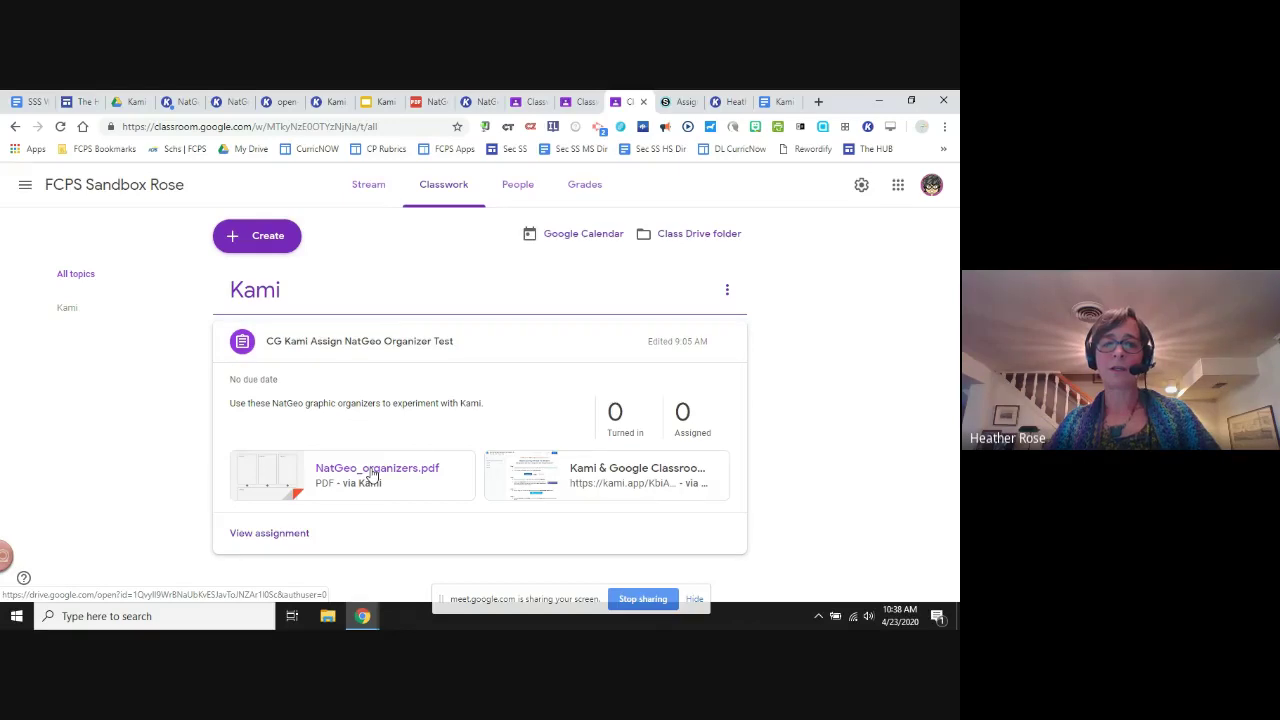
left_click(287, 537)
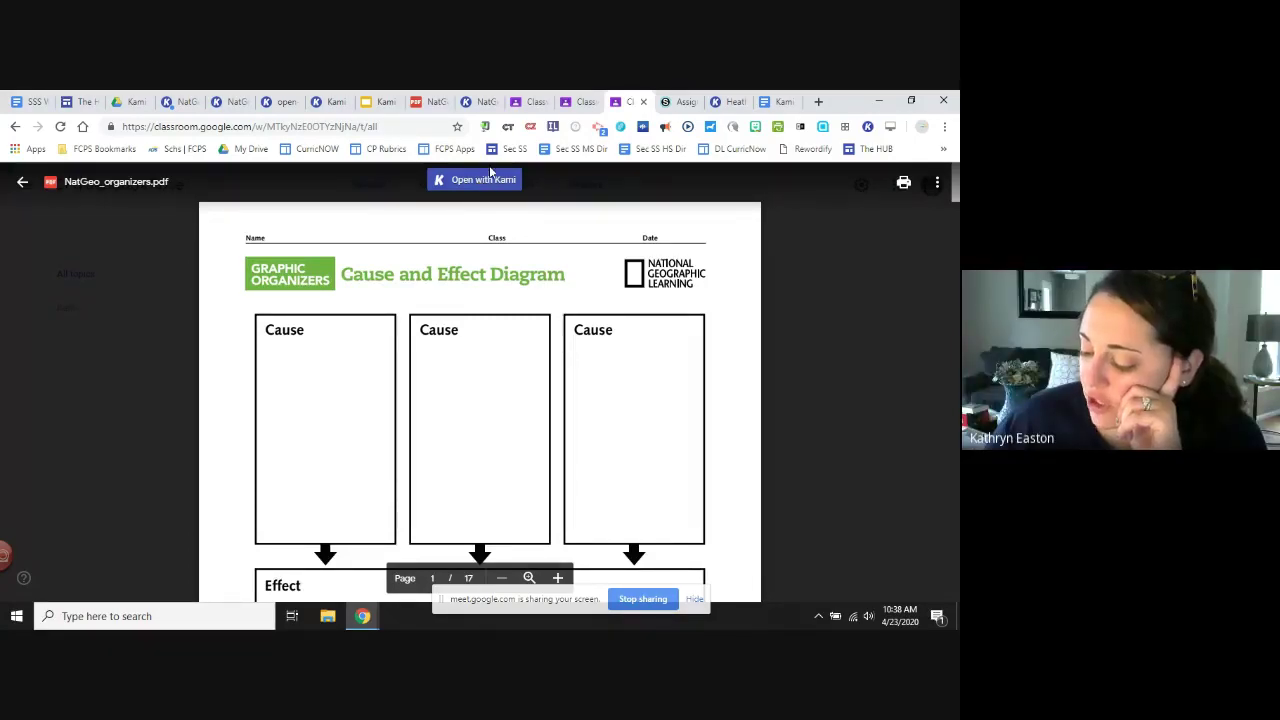
left_click(674, 102)
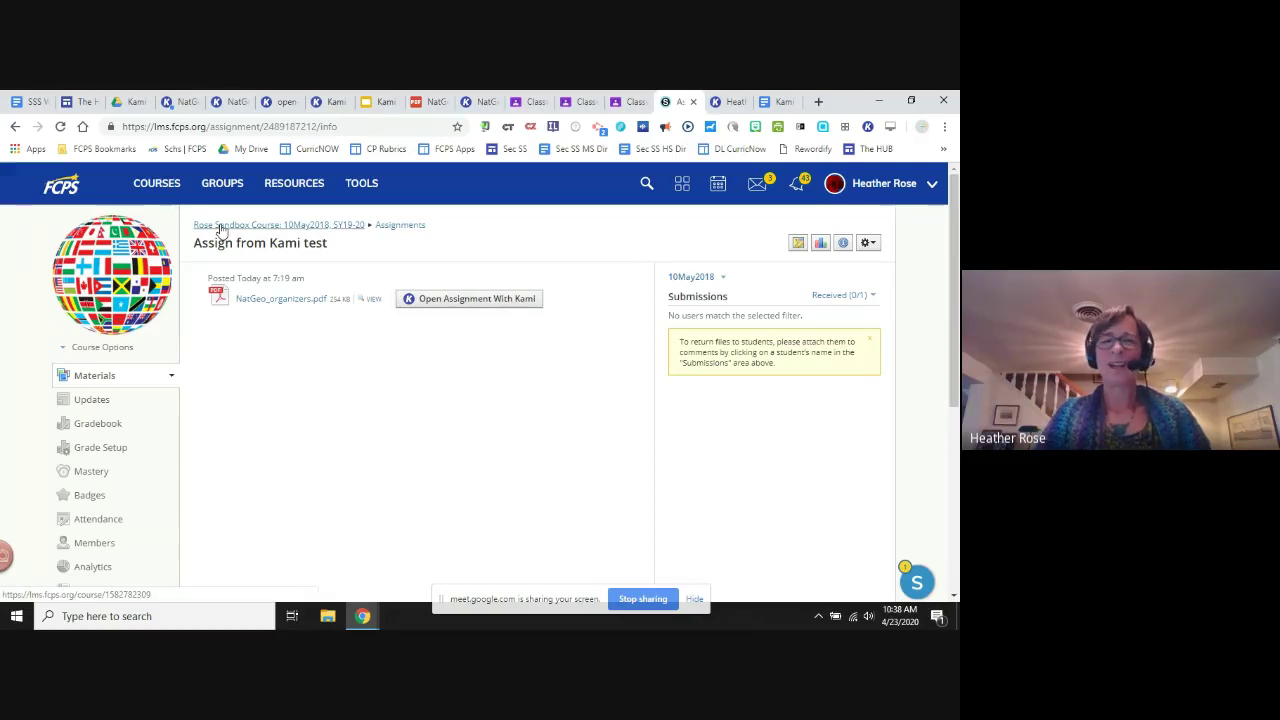
- Go back to the Rose Sandbox Course materials list via its breadcrumb link
left_click(220, 229)
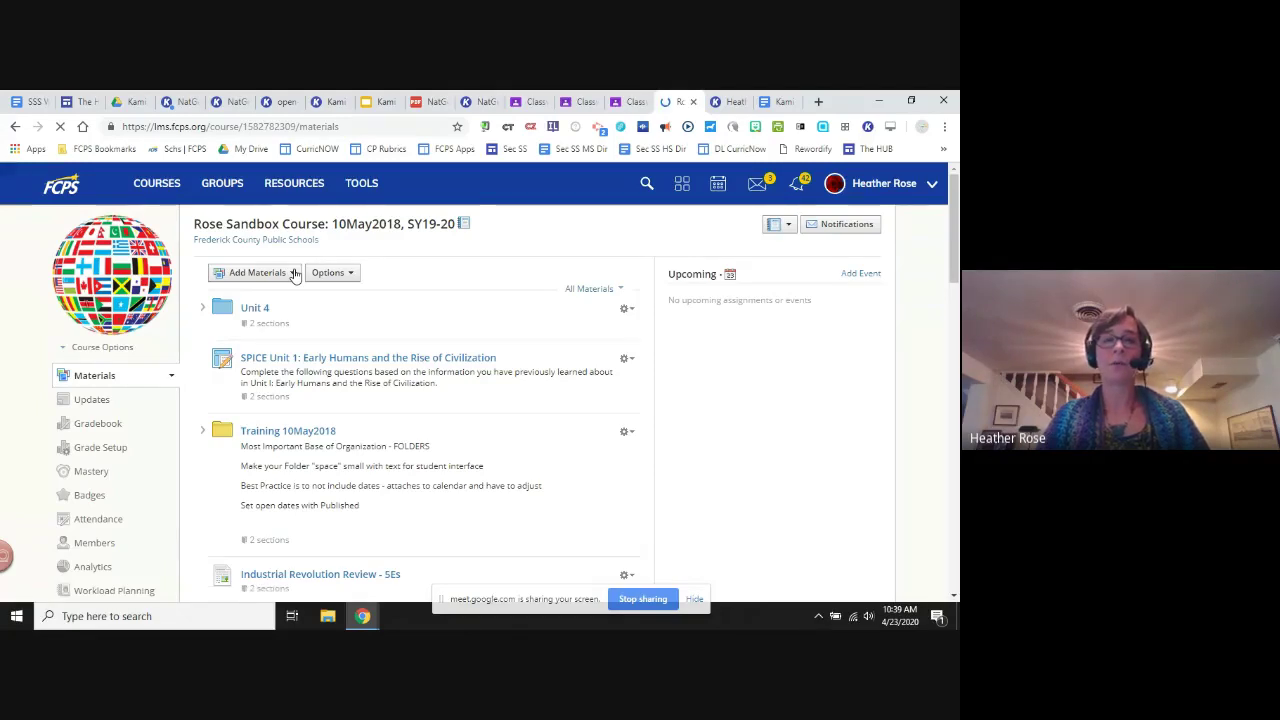
left_click(292, 273)
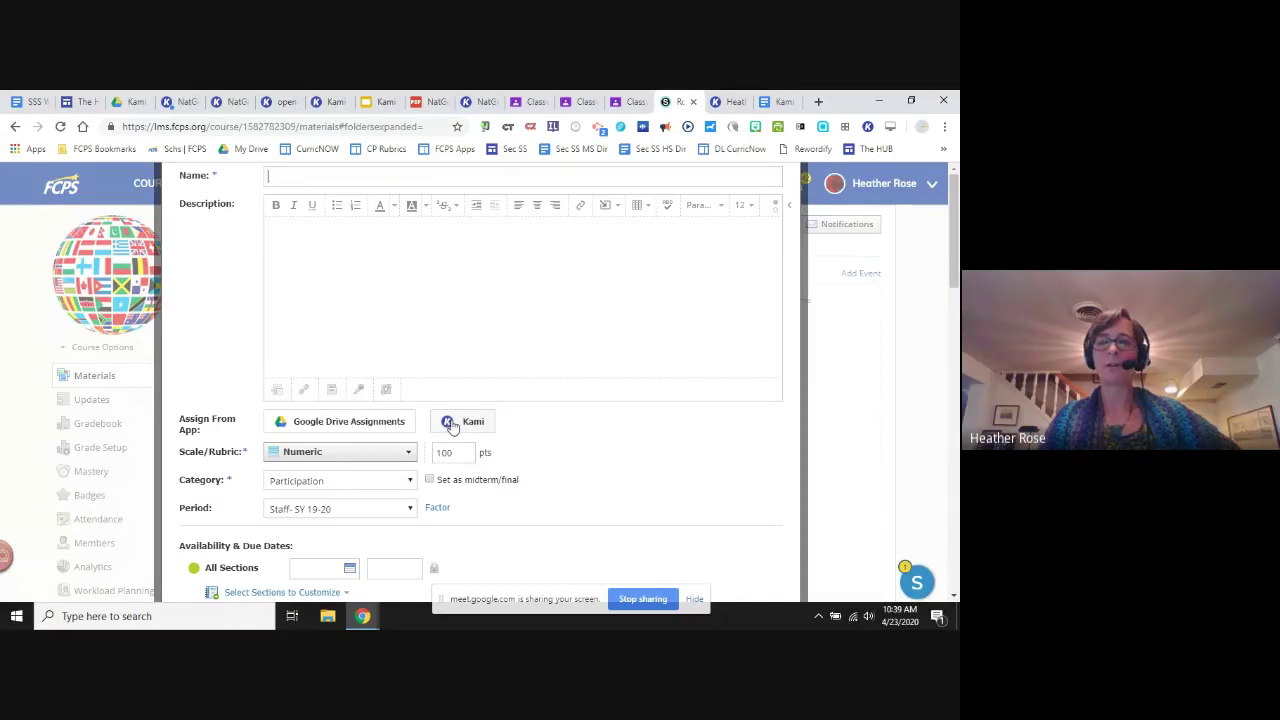
left_click(455, 425)
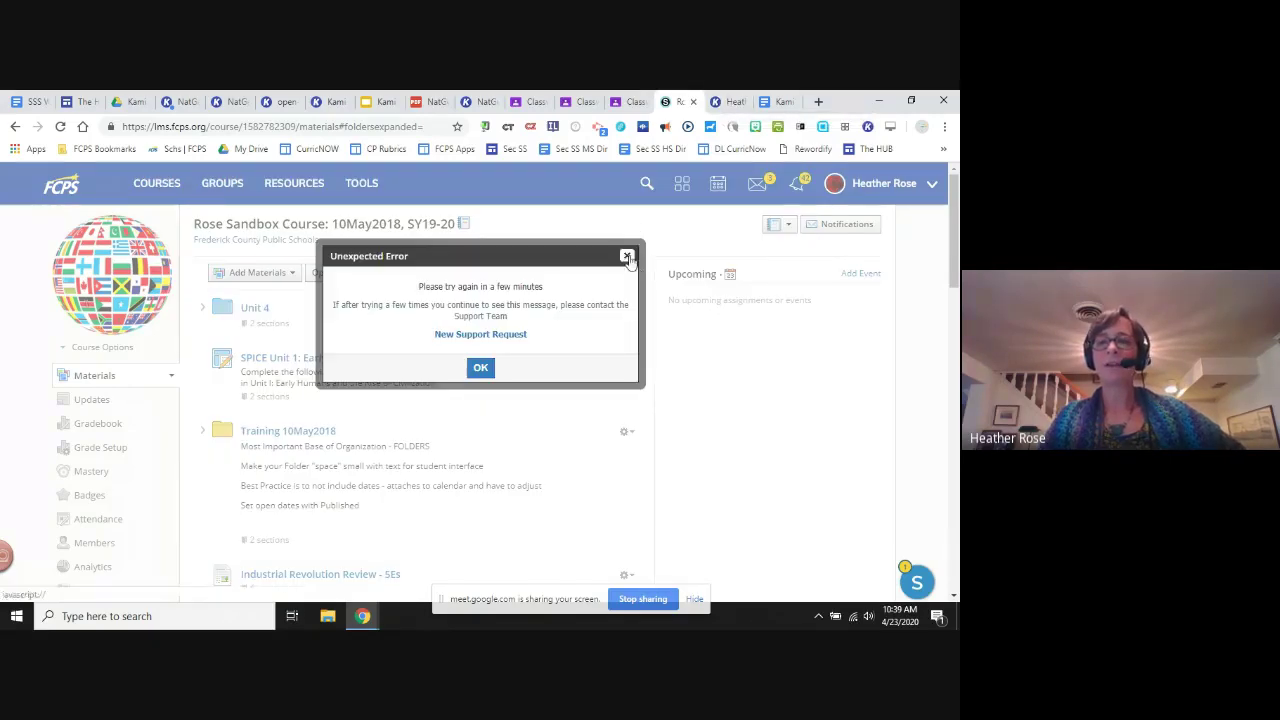
left_click(627, 256)
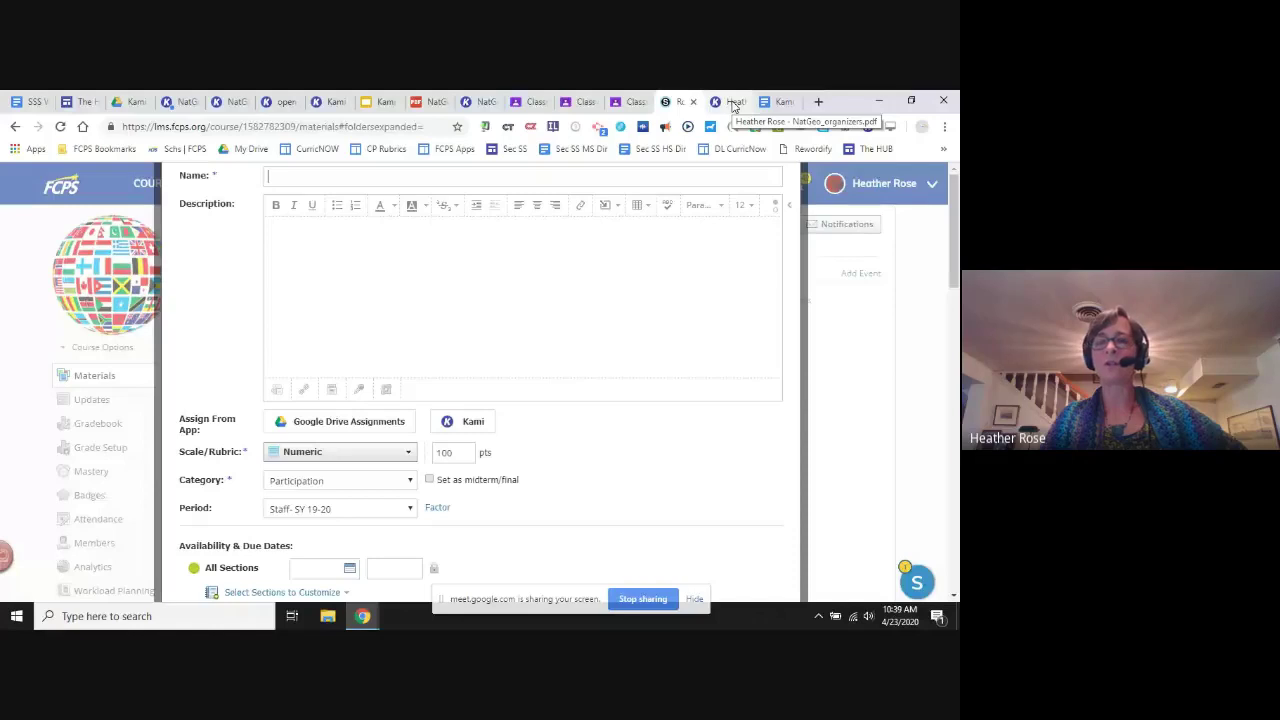
left_click(733, 103)
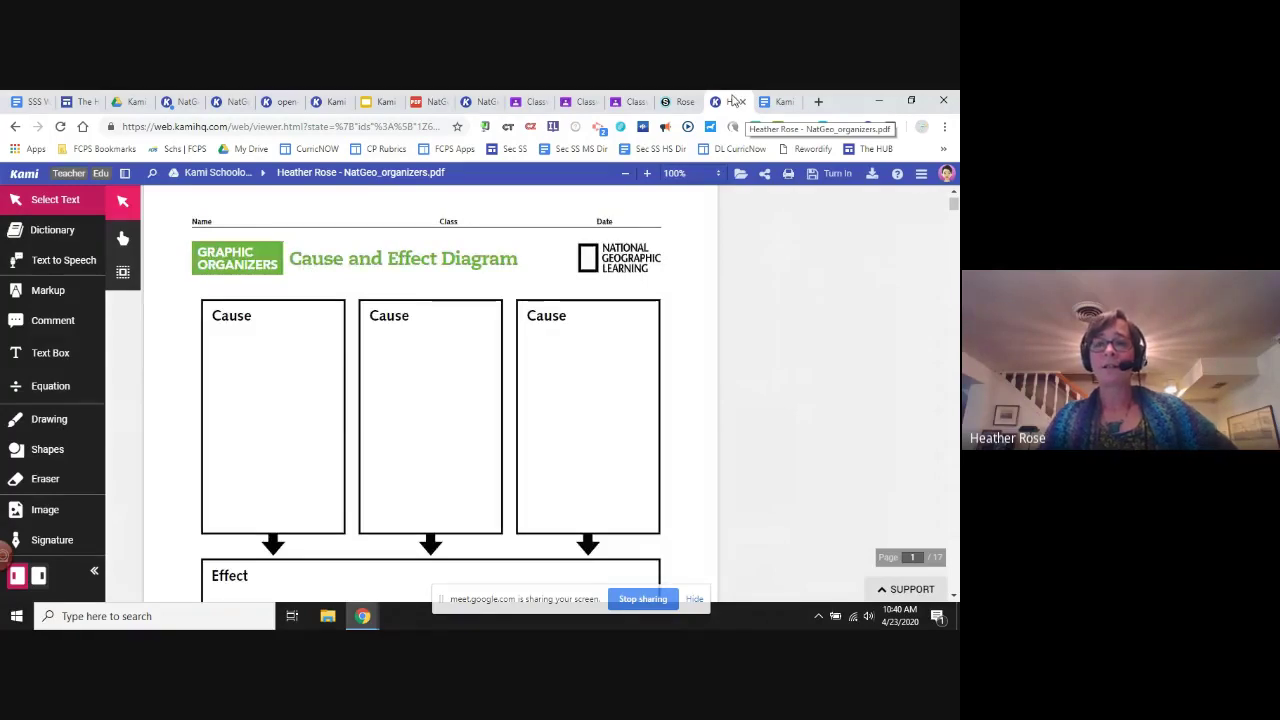
left_click(684, 104)
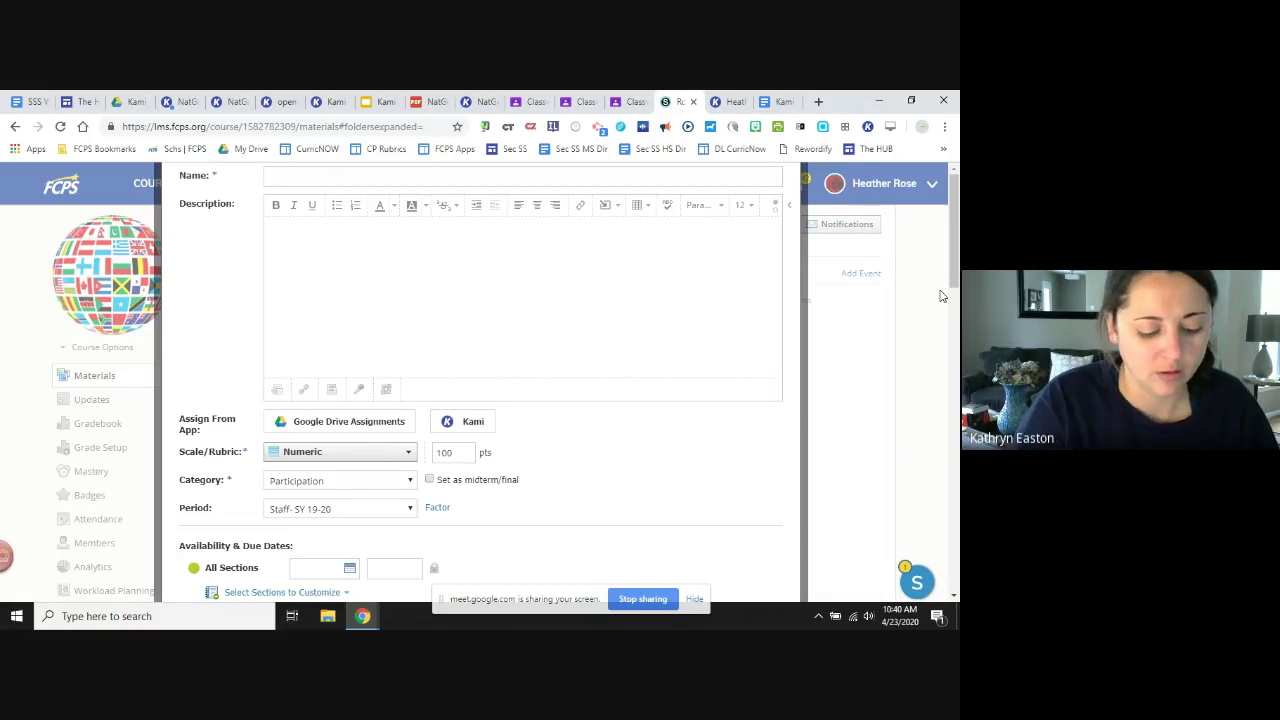
scroll(938, 250, "down", 3)
scroll(938, 248, "up", 3)
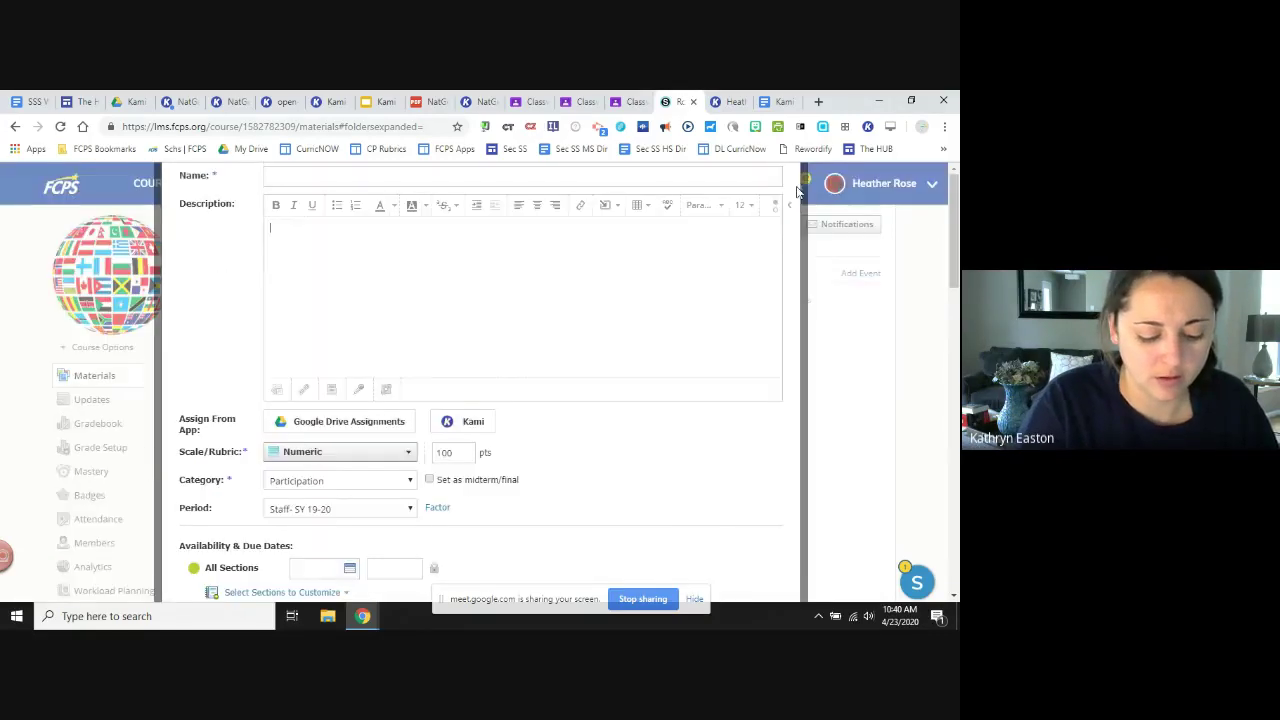
scroll(500, 406, "down", 6)
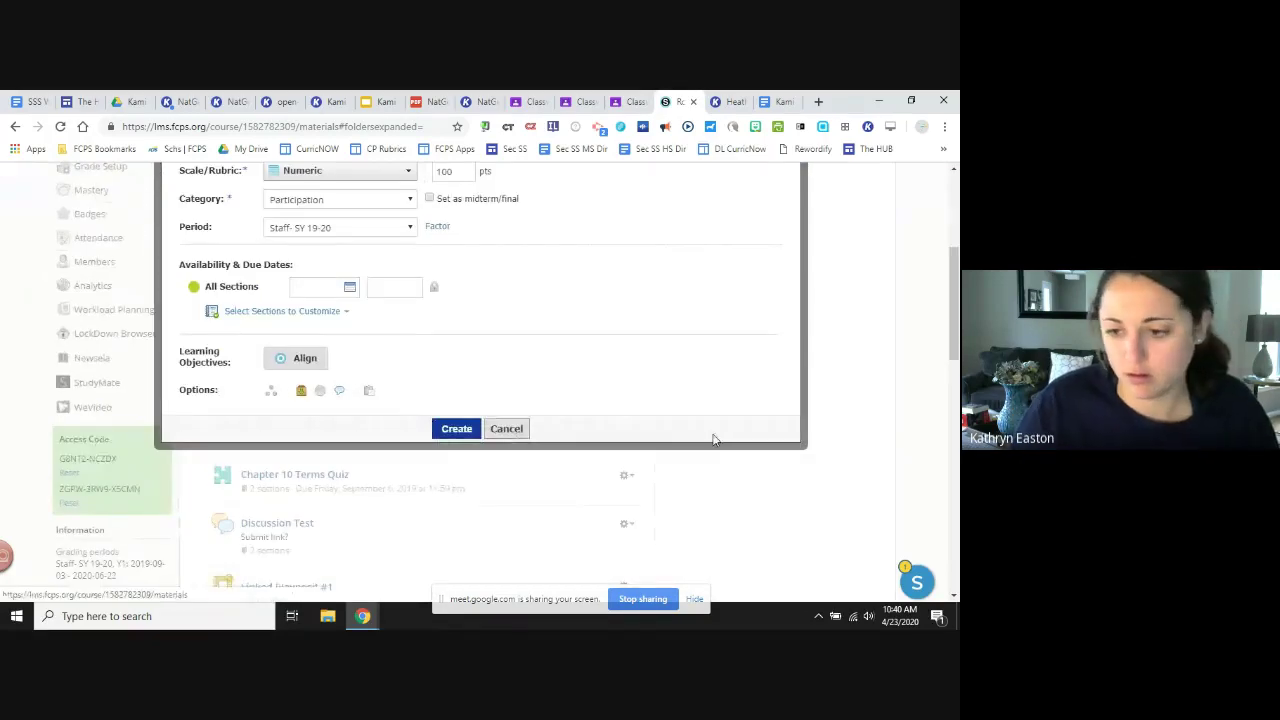
- Cancel the new Schoology assignment and open the existing 'Assign from Kami test' assignment
left_click(713, 440)
scroll(290, 350, "down", 15)
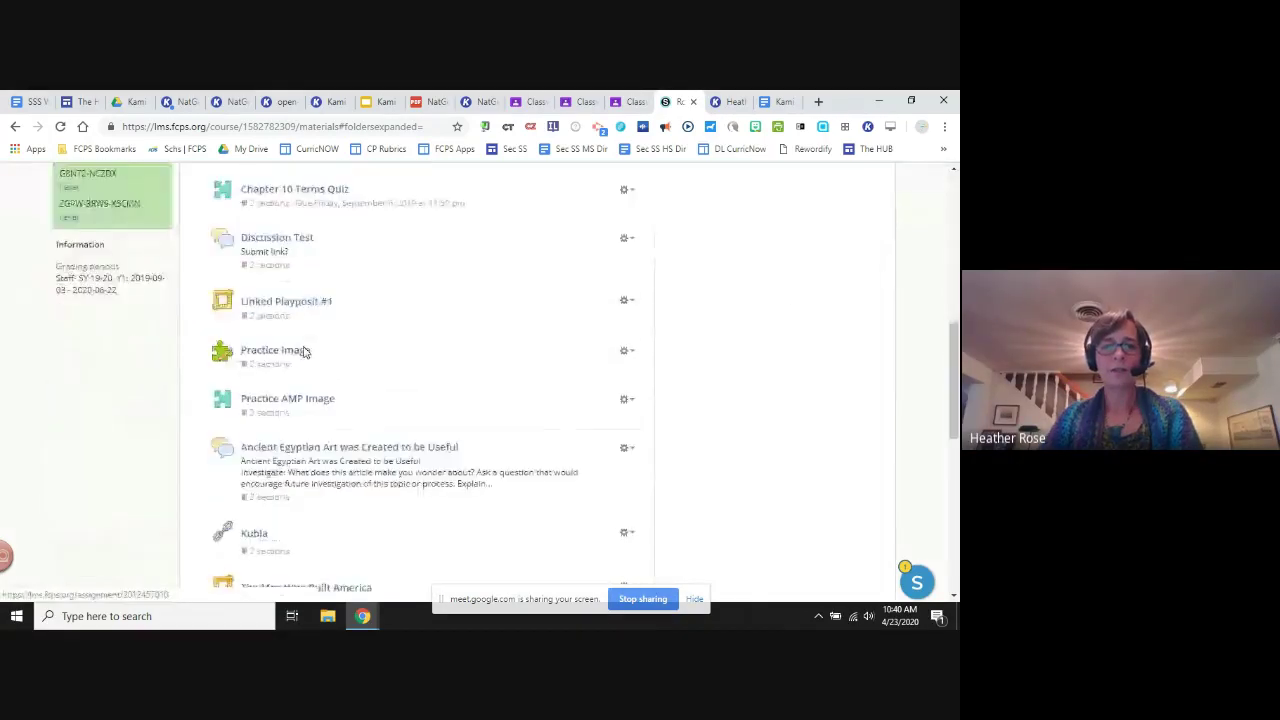
left_click(298, 478)
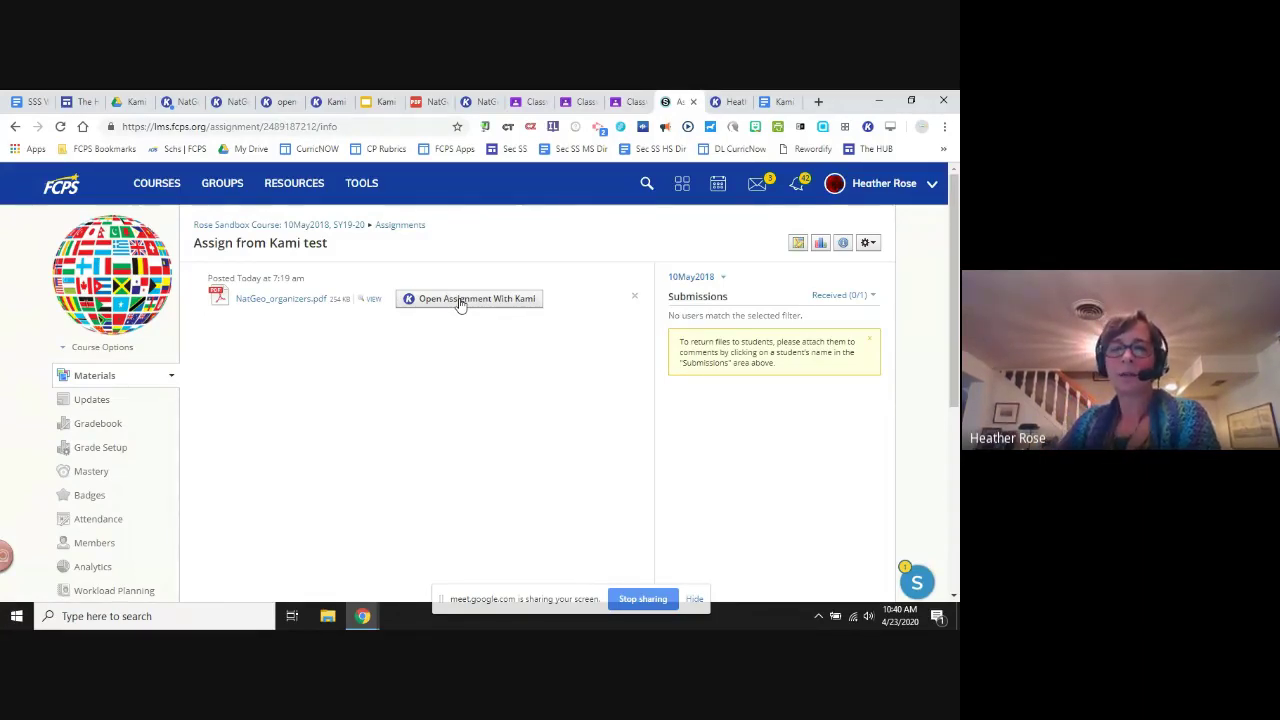
- Open the assignment's attached NatGeo_organizers.pdf in Kami as the student's own copy
left_click(460, 304)
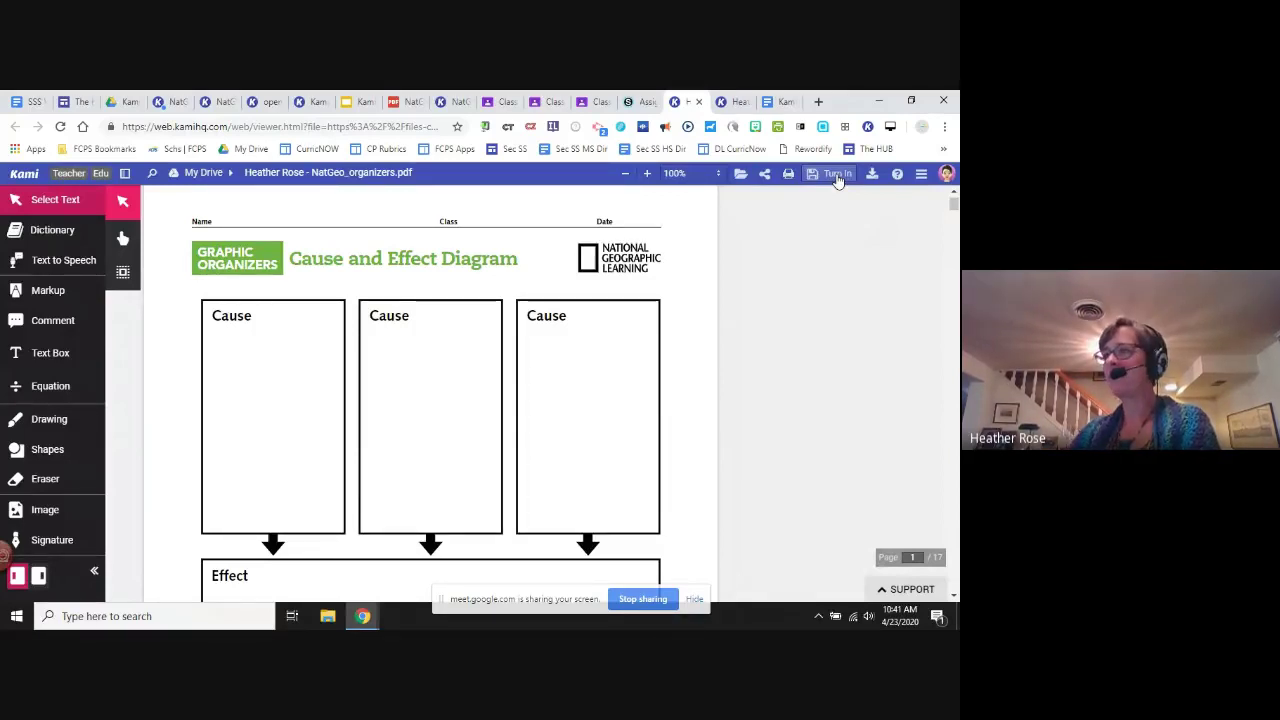
- Open Kami's Turn In panel for the 'Assign from Kami test' assignment
left_click(838, 176)
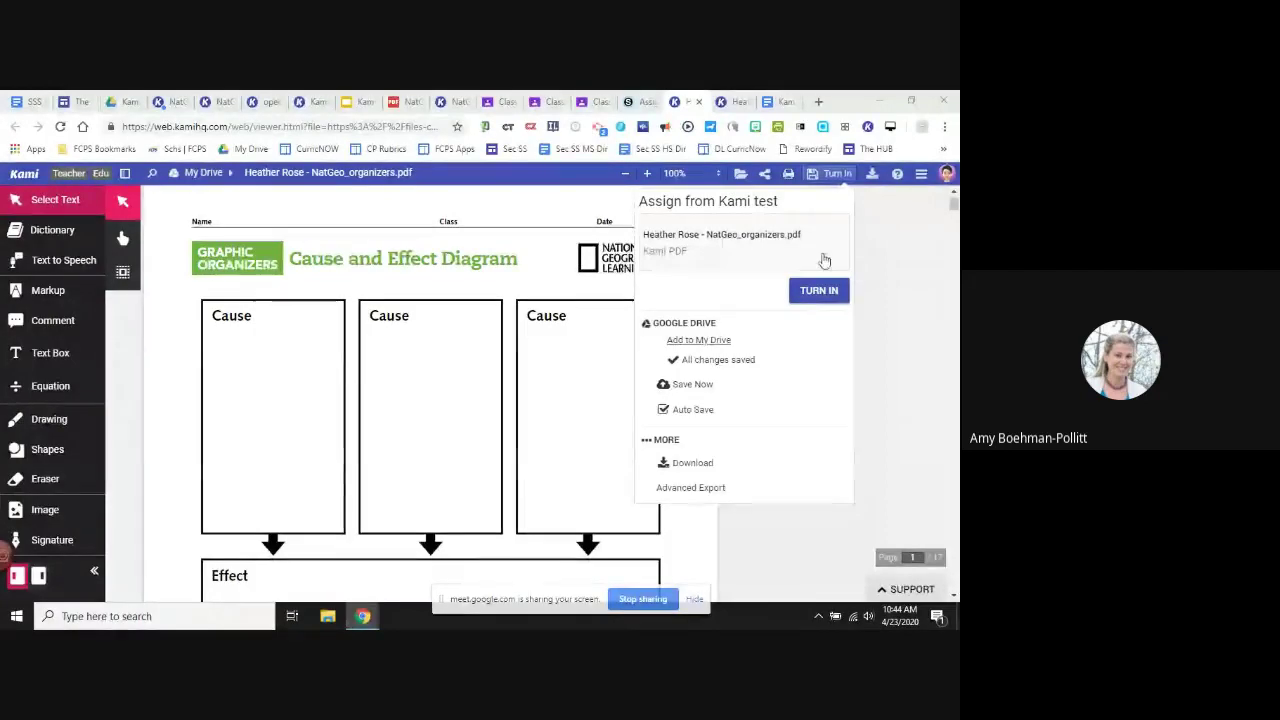
- Try turning in the organizer, then dismiss the alert saying it couldn't be turned in
left_click(810, 292)
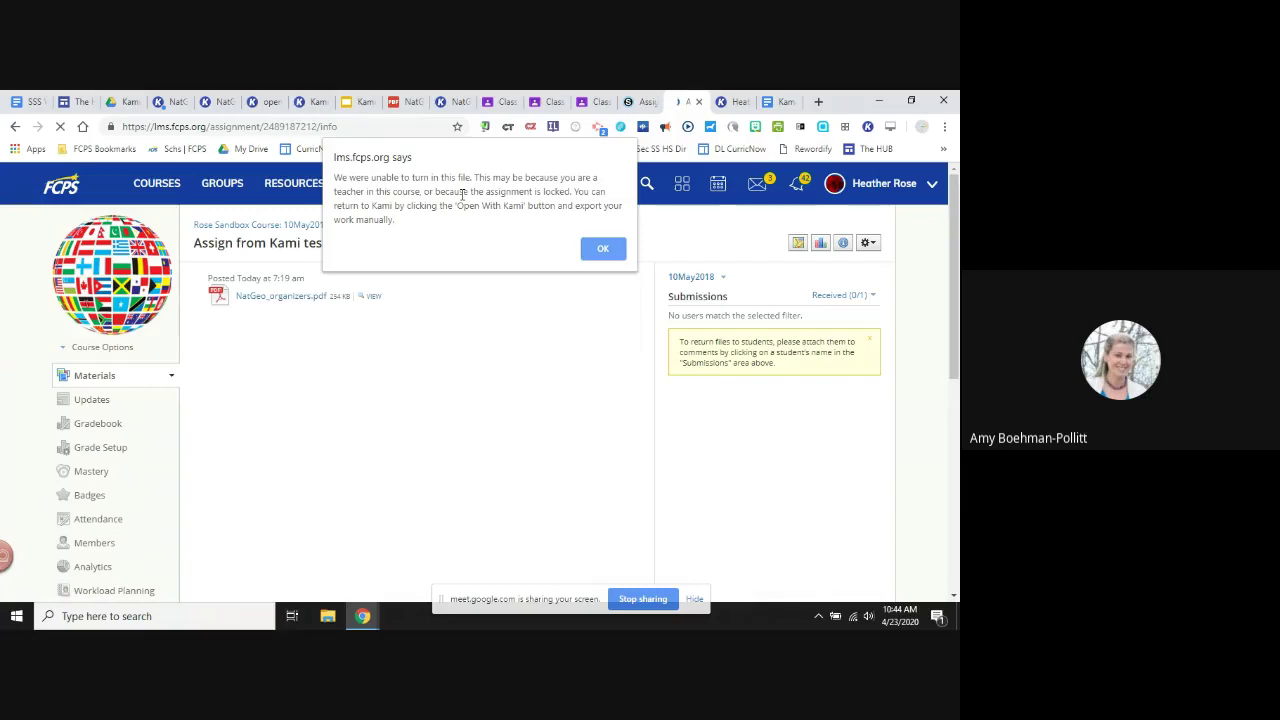
left_click(602, 252)
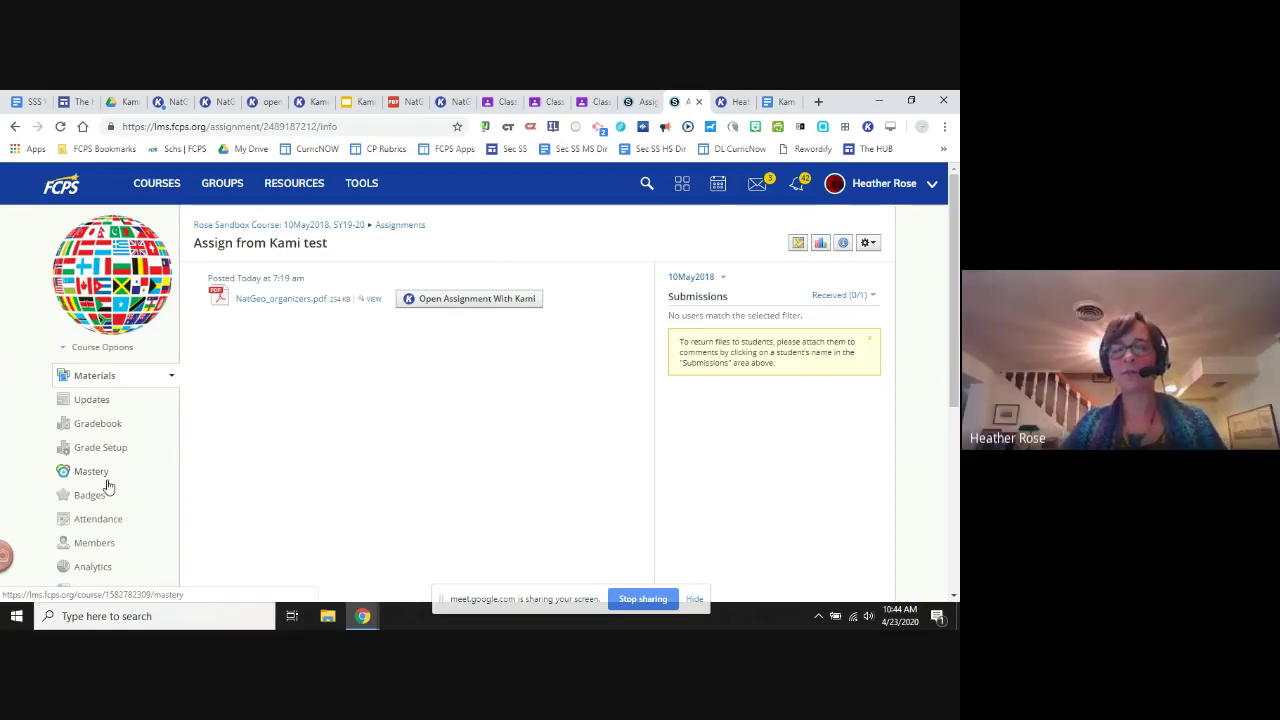
- Show the Rose Sandbox Course member list, filtered to regular members only
scroll(108, 486, "down", 1)
left_click(100, 472)
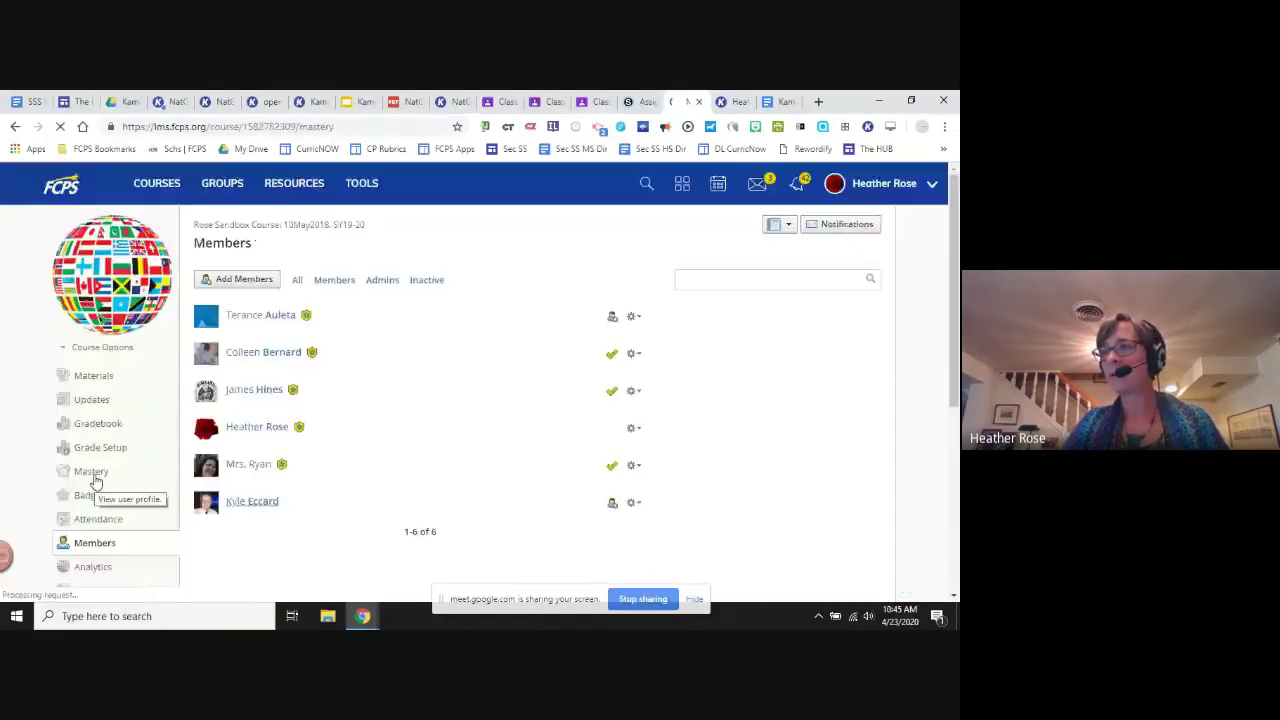
left_click(92, 472)
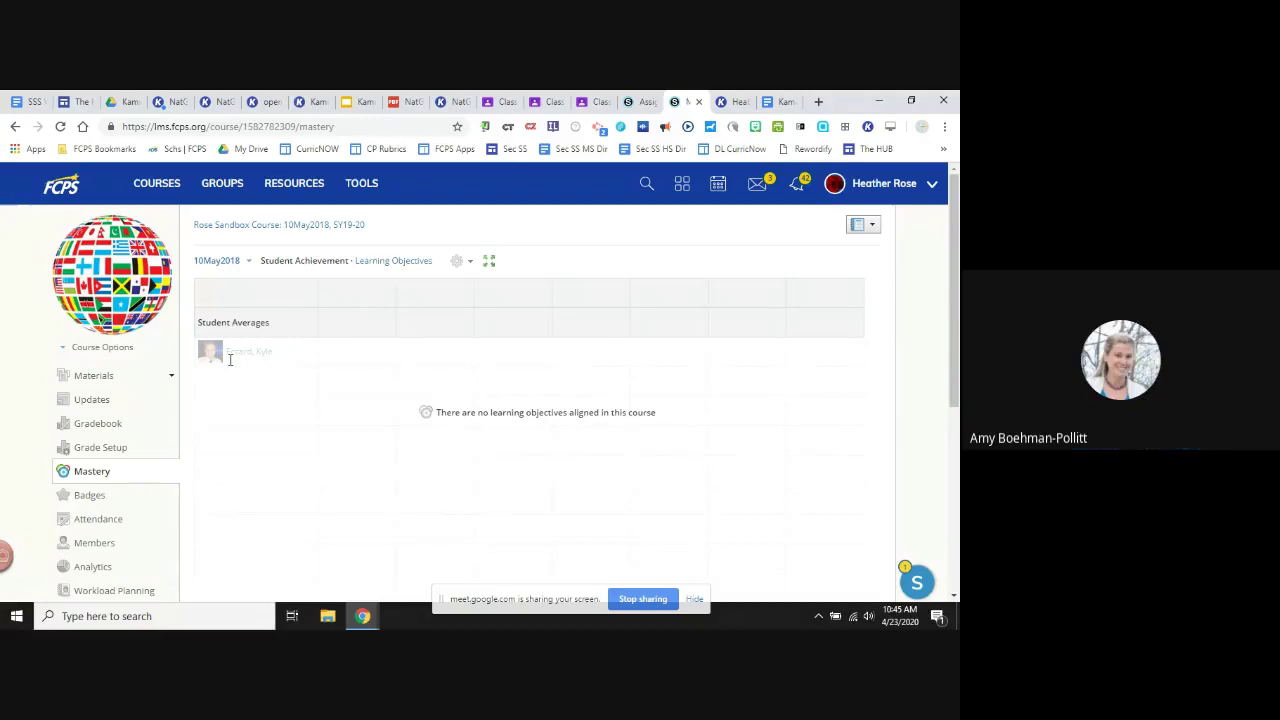
left_click(95, 545)
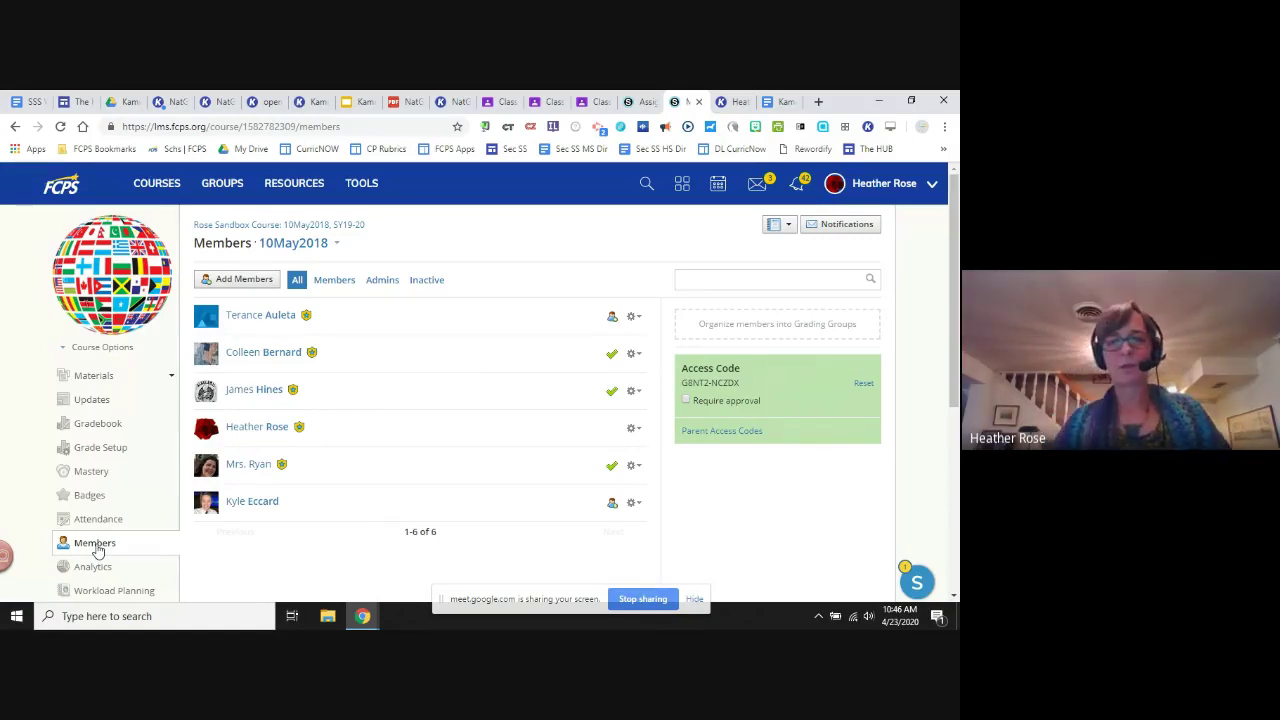
left_click(334, 281)
- Open Add Members and place the cursor in the 'Type the name of someone' directory search
left_click(252, 279)
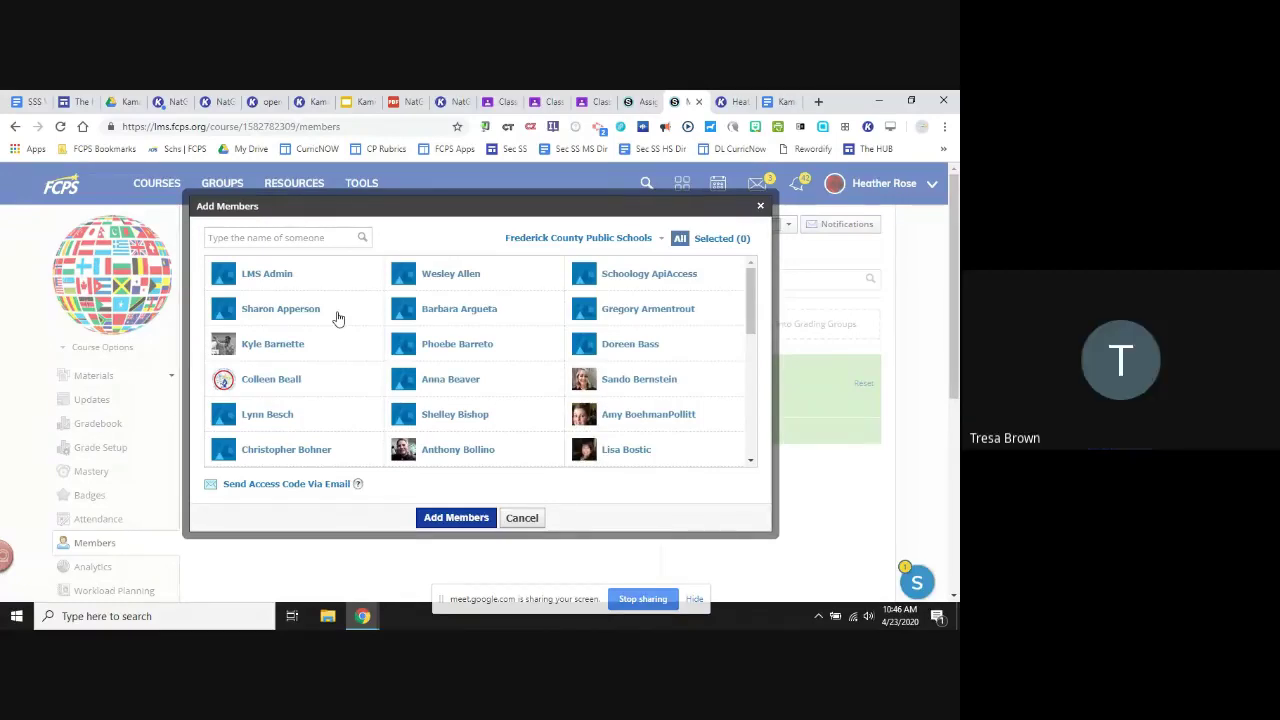
left_click(283, 238)
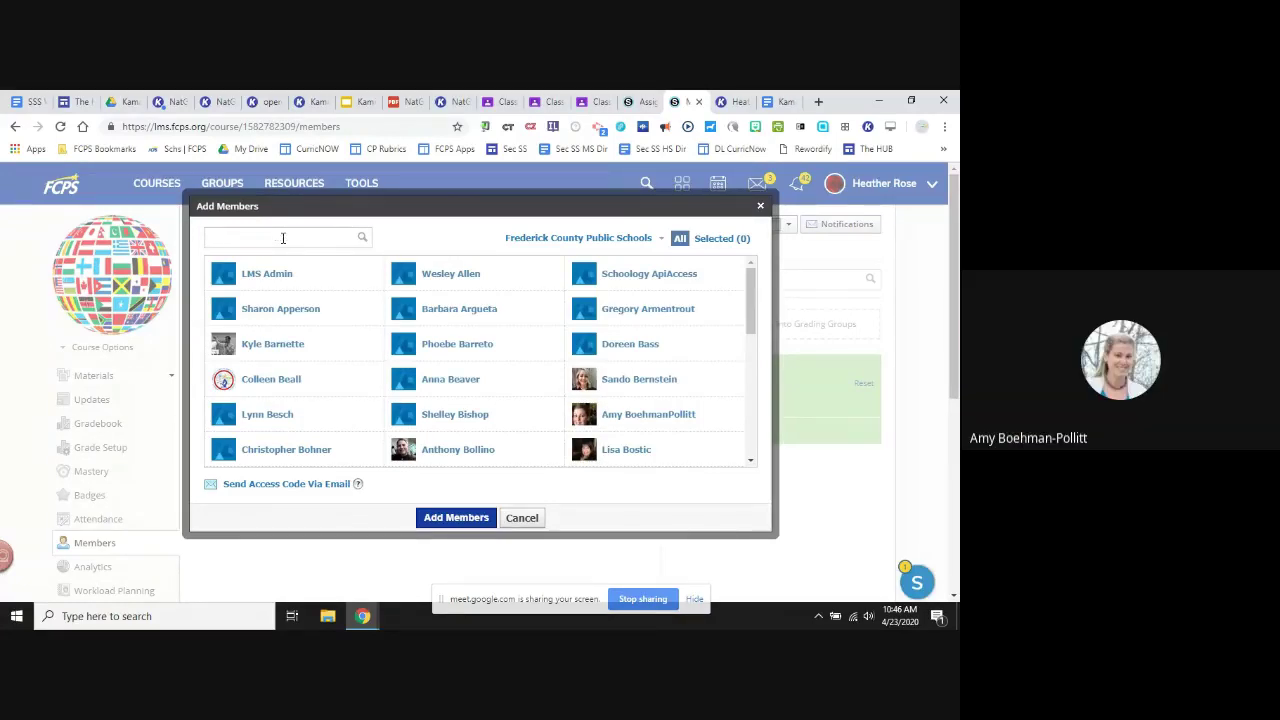